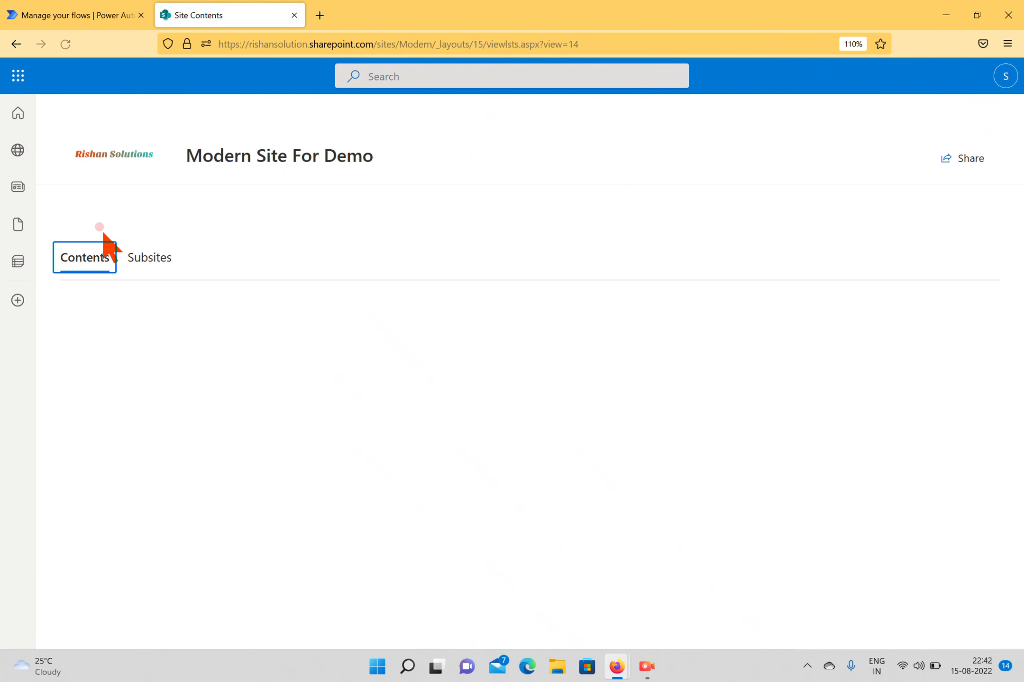
Create a blank list named Empinfo on the Modern Site For Demo site.
{"action": "left_click", "coordinate": [97, 205]}
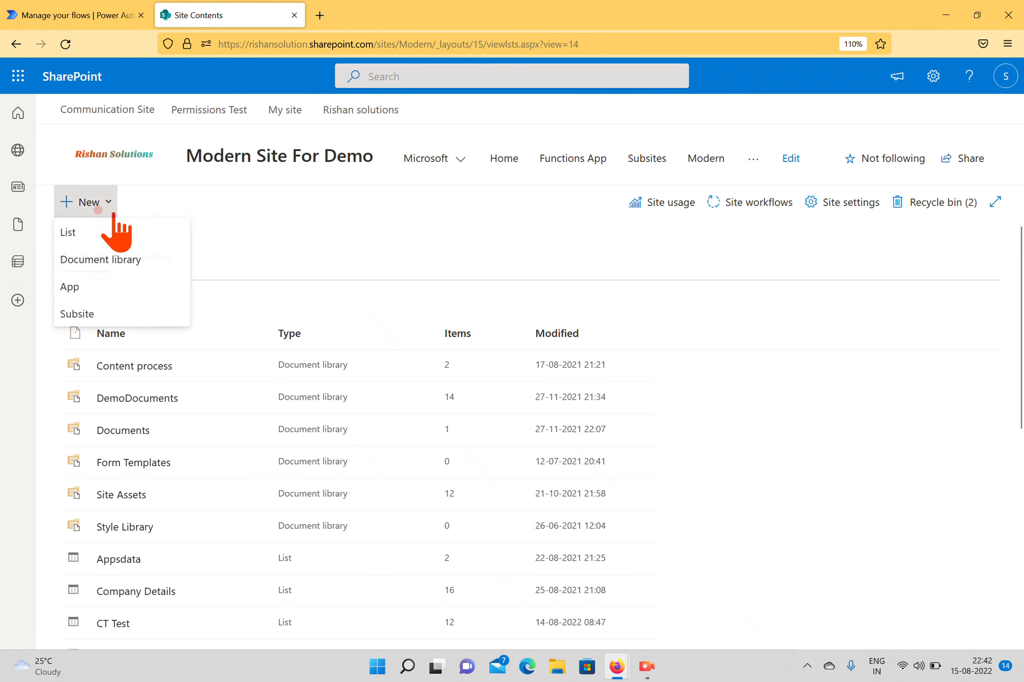
{"action": "left_click", "coordinate": [87, 232]}
{"action": "left_click", "coordinate": [126, 221]}
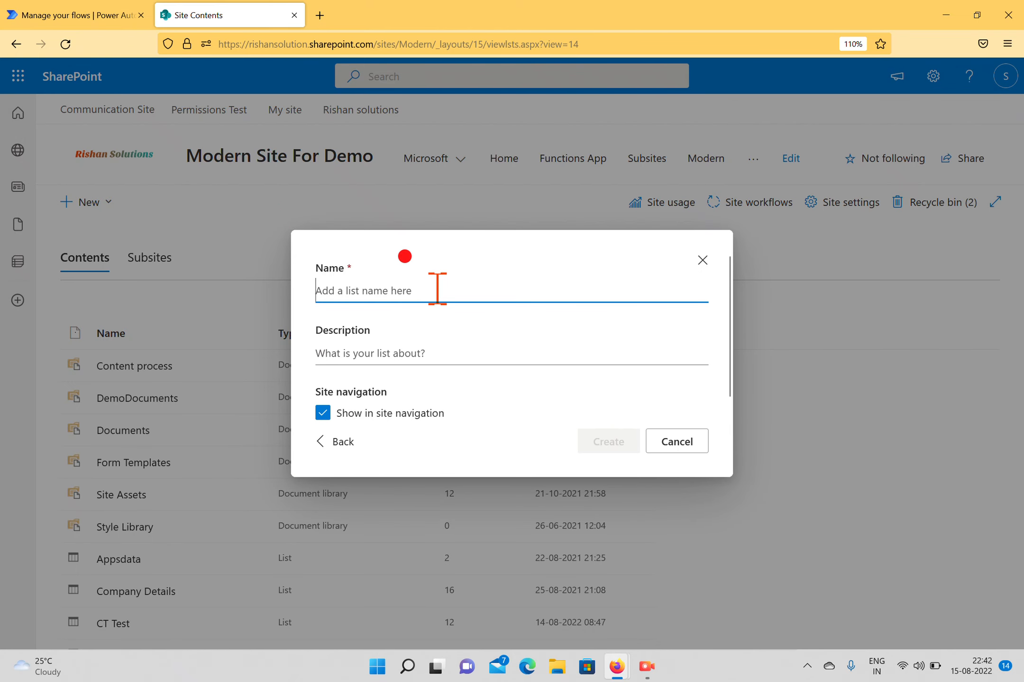
{"action": "type", "text": "EMp"}
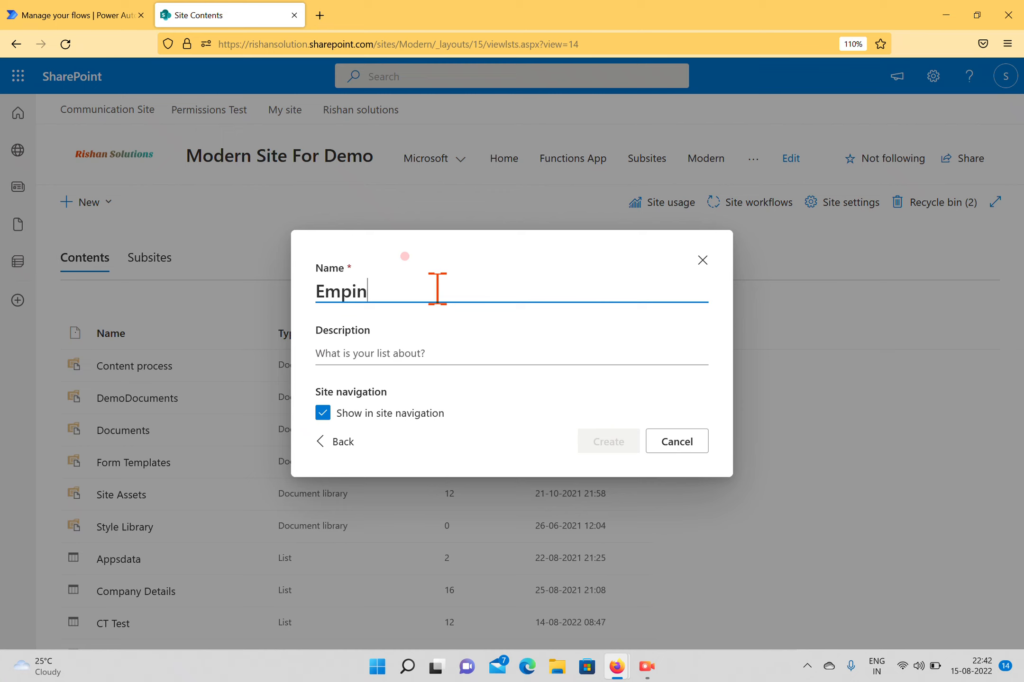
{"action": "left_click", "coordinate": [608, 441]}
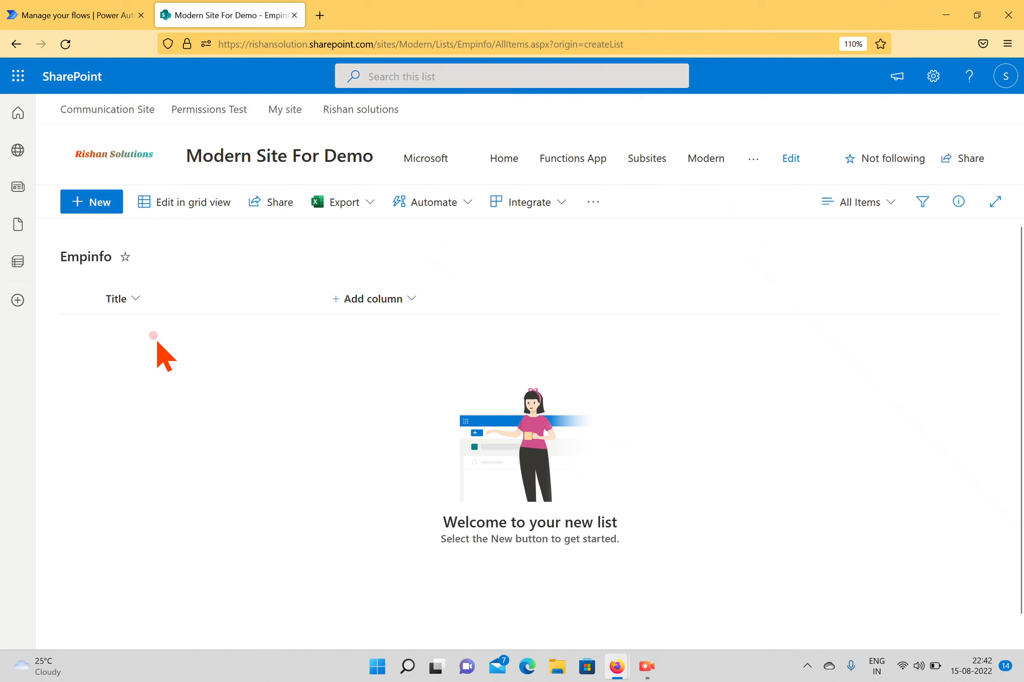
Add a single line of text column called Name to the Empinfo list.
{"action": "left_click", "coordinate": [402, 300]}
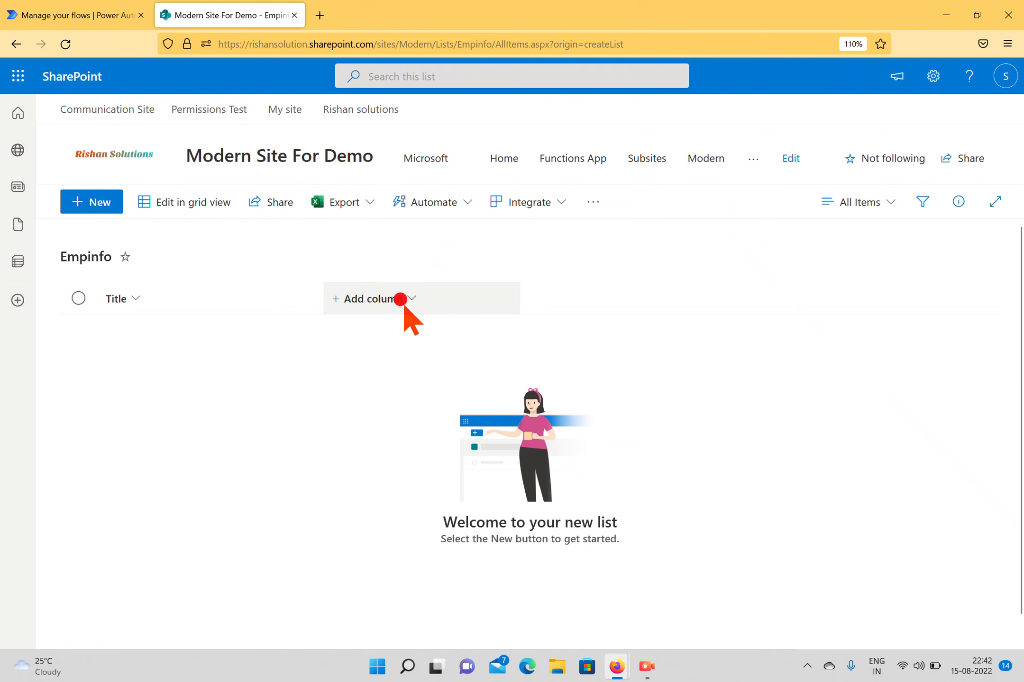
{"action": "left_click", "coordinate": [587, 251]}
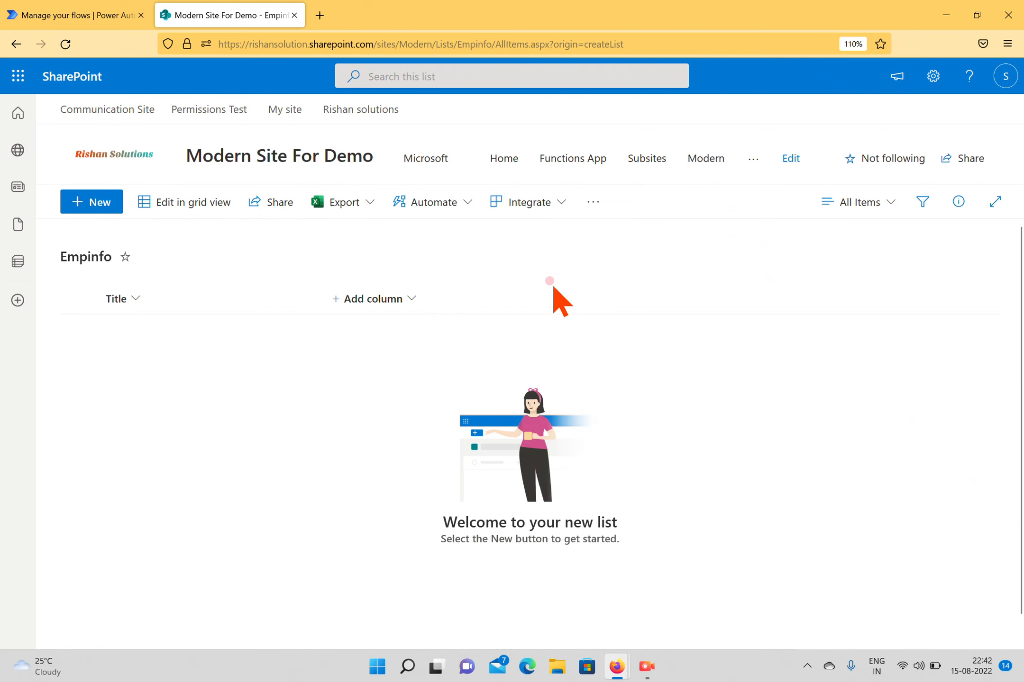
{"action": "type", "text": "Name"}
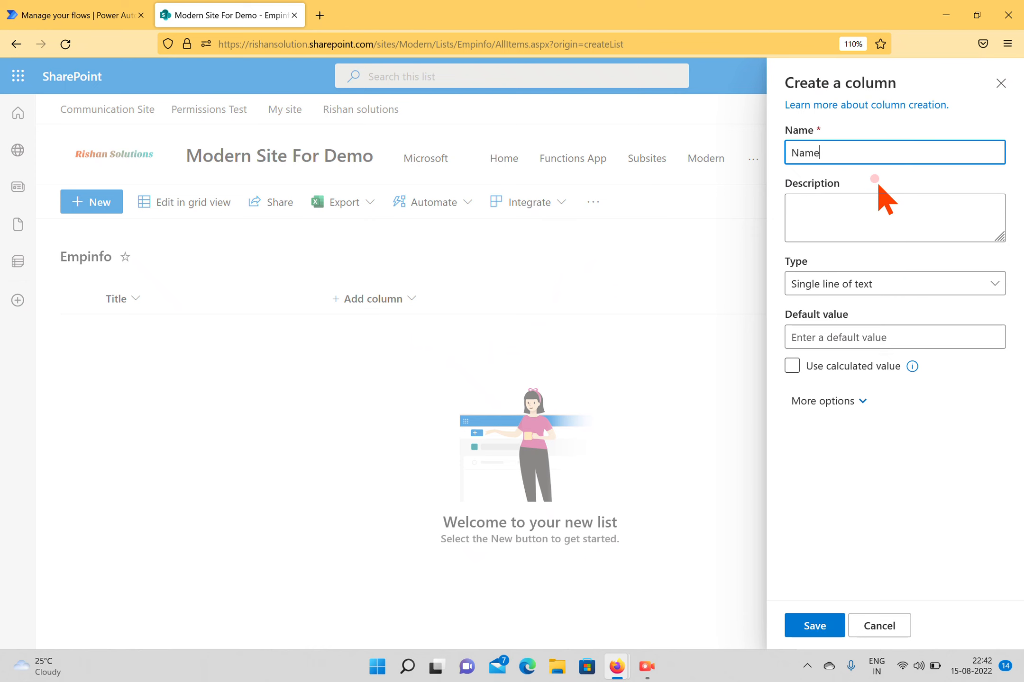
{"action": "left_click", "coordinate": [813, 628]}
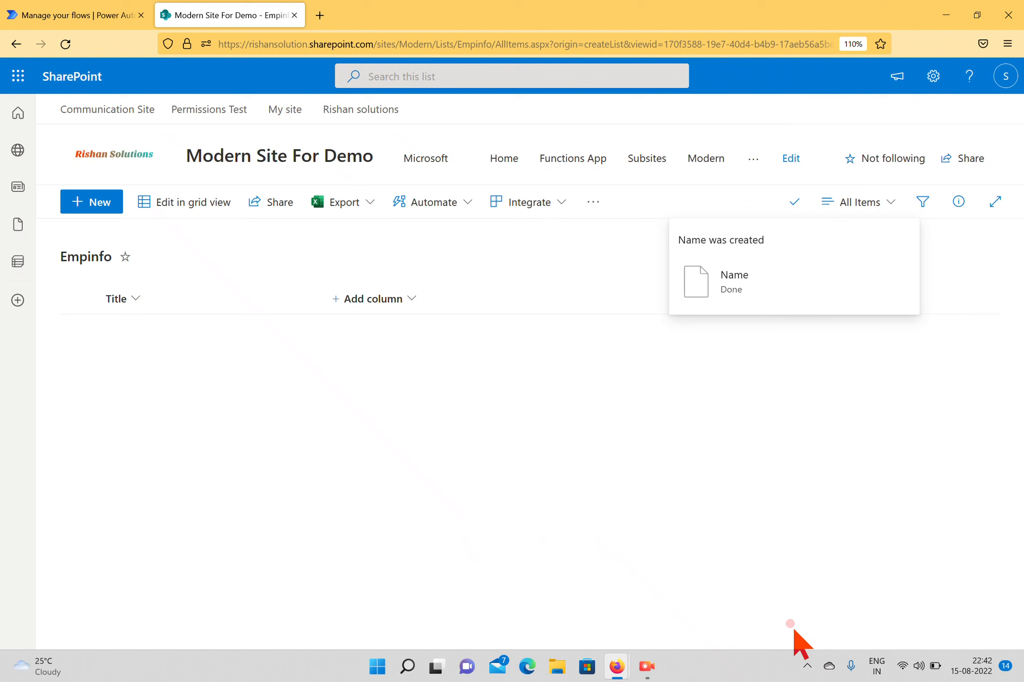
Add a Number column called Age to the Empinfo list with the thousands separator turned off.
{"action": "left_click", "coordinate": [530, 300]}
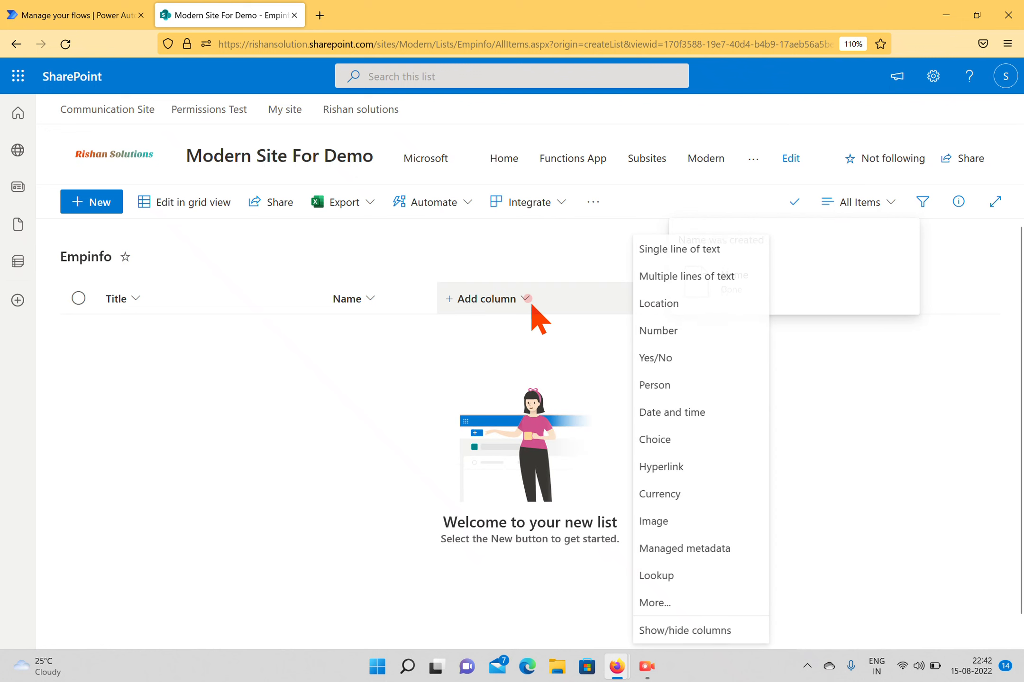
{"action": "left_click", "coordinate": [682, 250]}
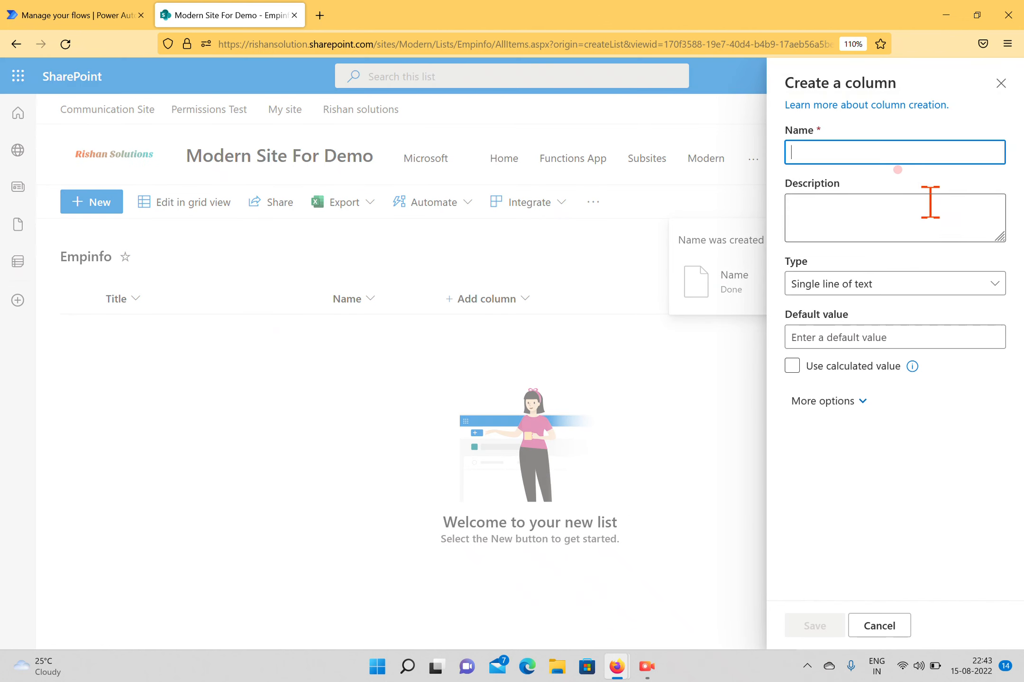
{"action": "type", "text": "Age"}
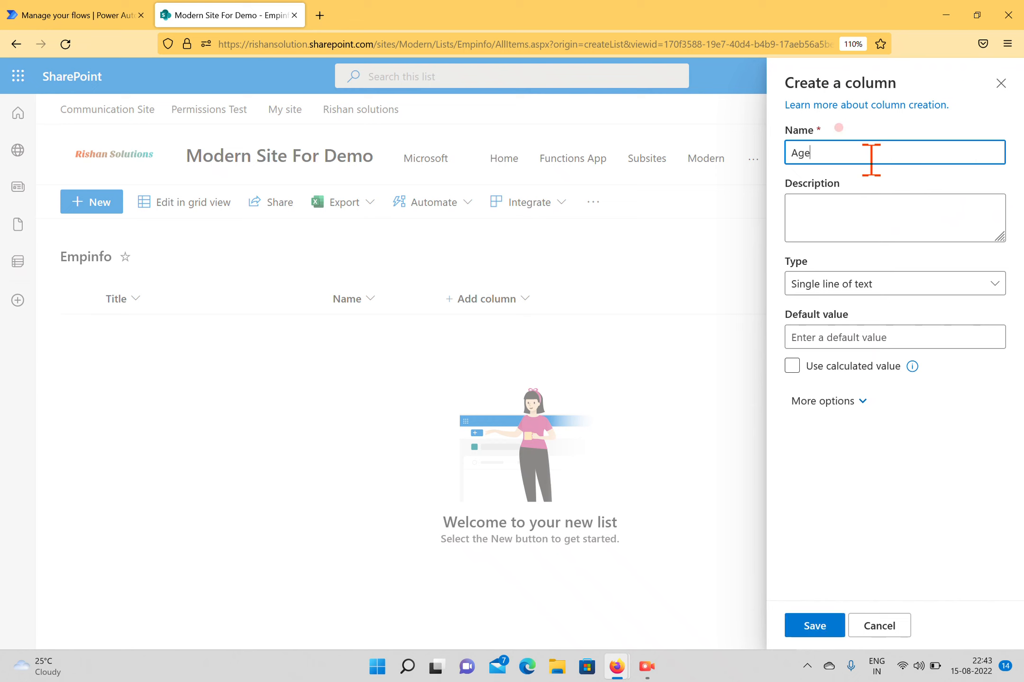
{"action": "left_click", "coordinate": [915, 284]}
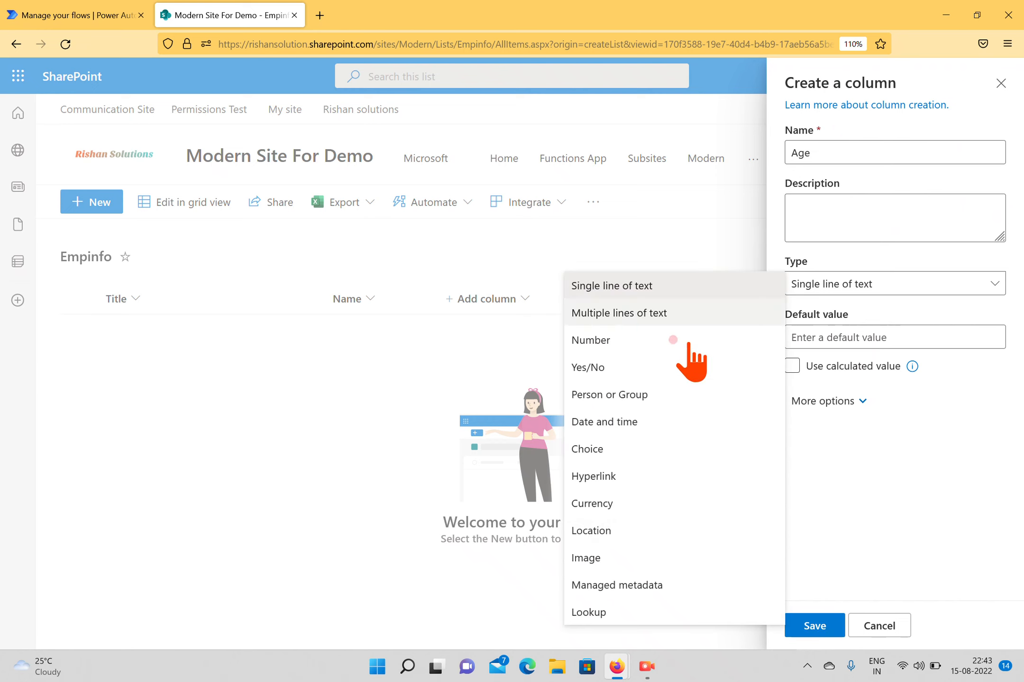
{"action": "left_click", "coordinate": [617, 337]}
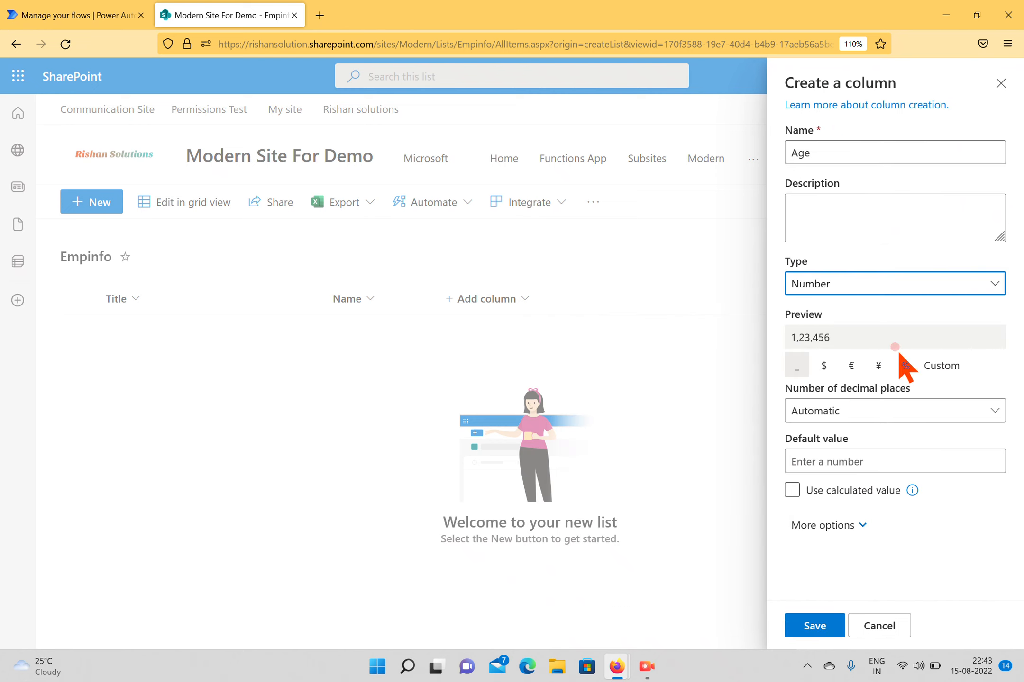
{"action": "left_click", "coordinate": [841, 526]}
{"action": "left_click", "coordinate": [799, 577]}
{"action": "scroll", "coordinate": [901, 492], "scroll_direction": "down", "scroll_amount": 5}
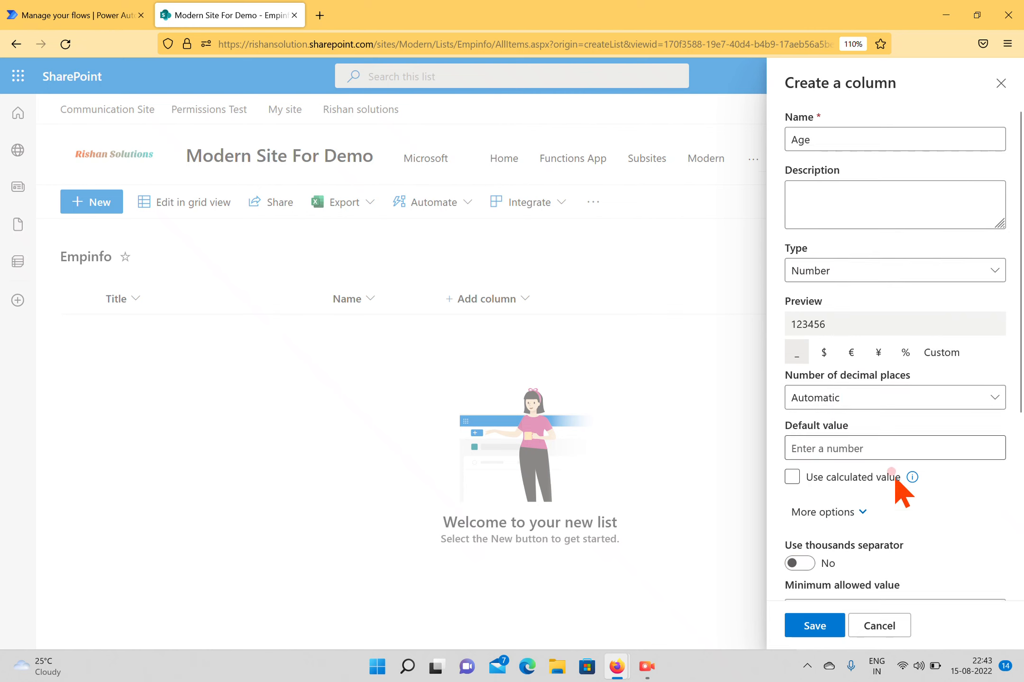
{"action": "left_click", "coordinate": [827, 631]}
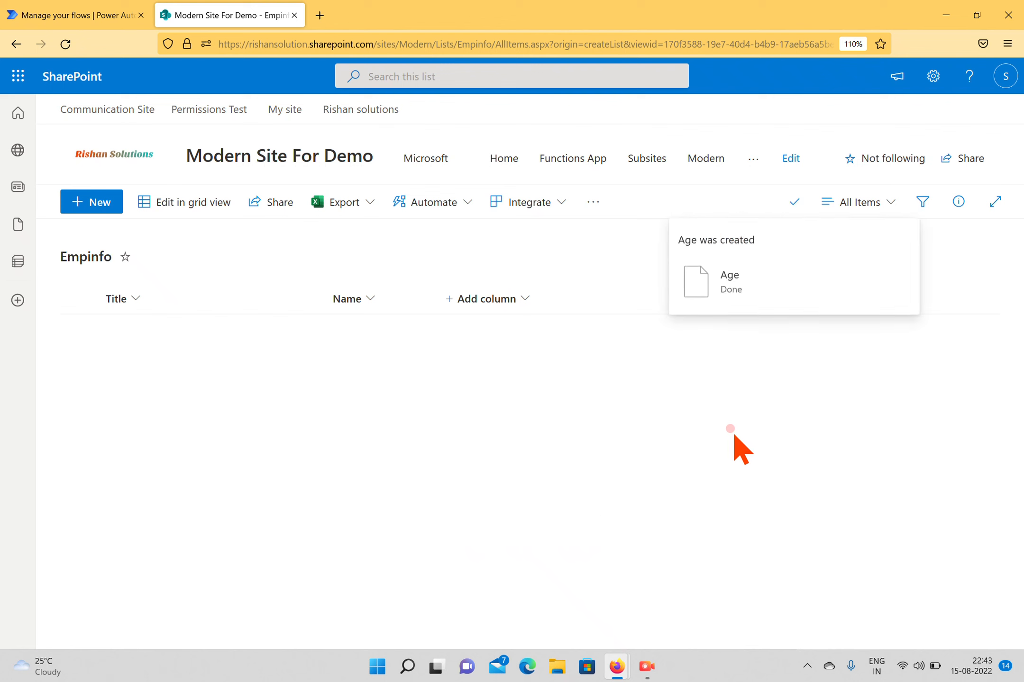
Start a new Choice column in the Empinfo list and name it Department.
{"action": "left_click", "coordinate": [632, 299]}
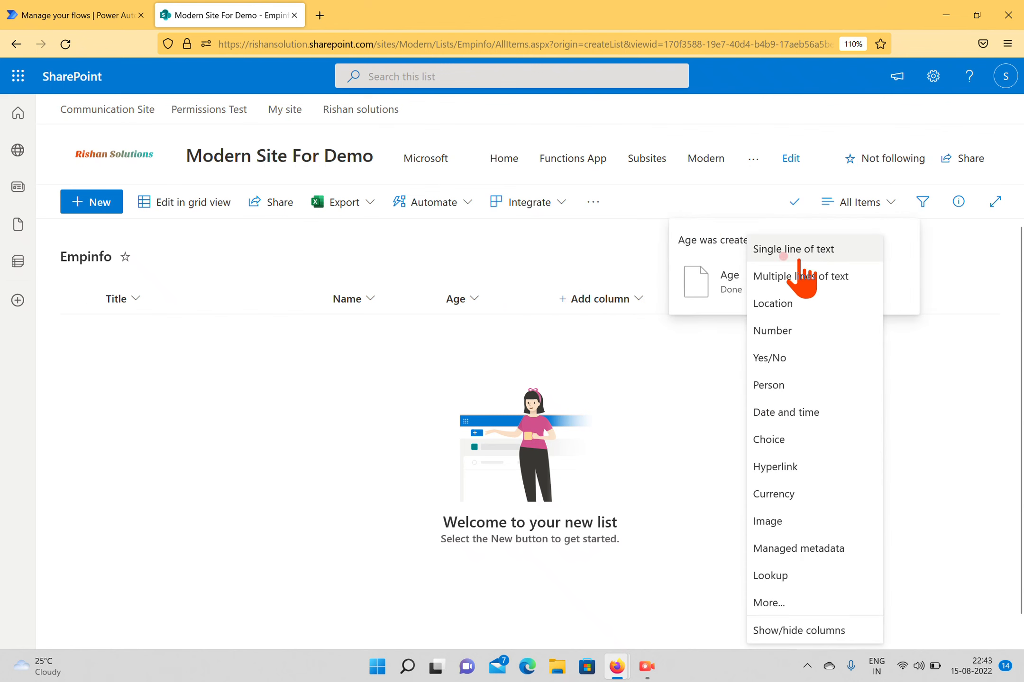
{"action": "left_click", "coordinate": [800, 444]}
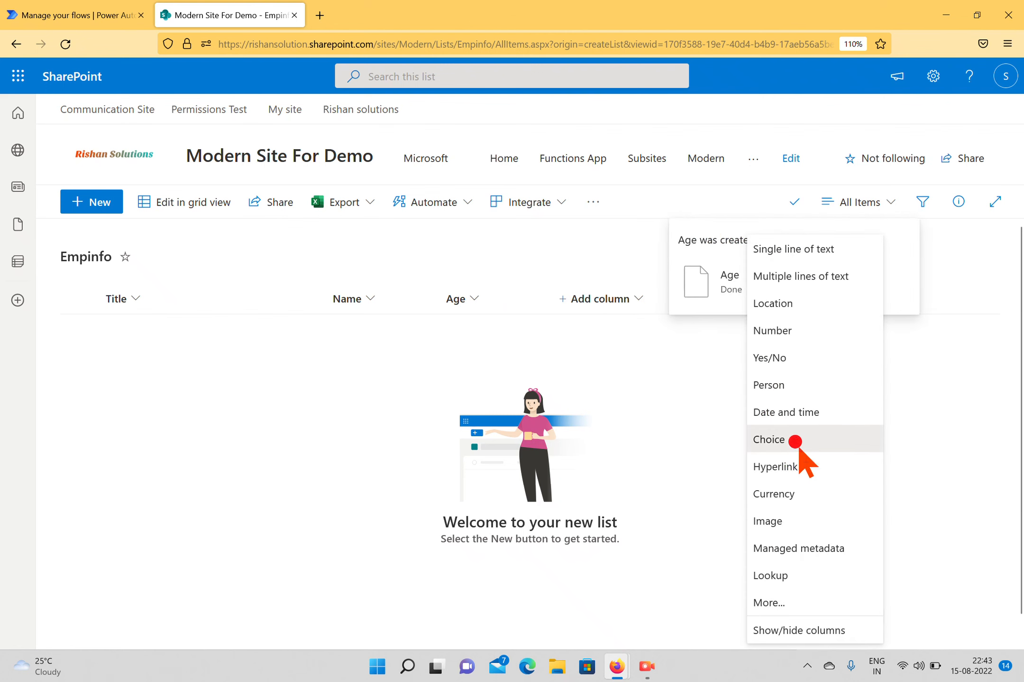
{"action": "type", "text": "Department"}
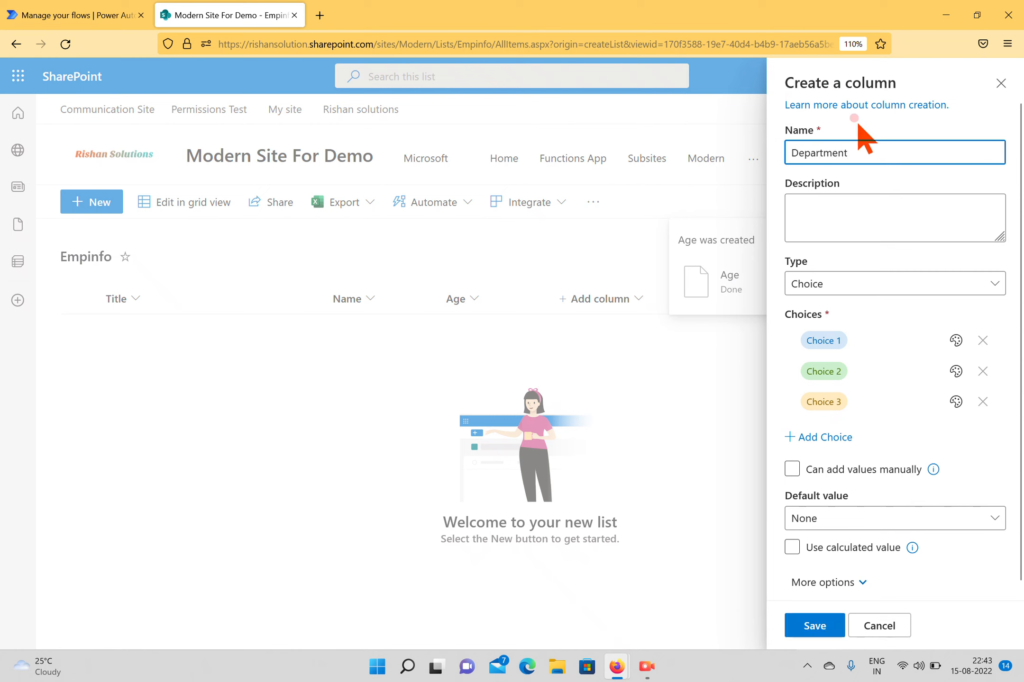
Define the Department choices as Admin, HR, IT and Marketing, and save the column.
{"action": "left_click", "coordinate": [829, 340]}
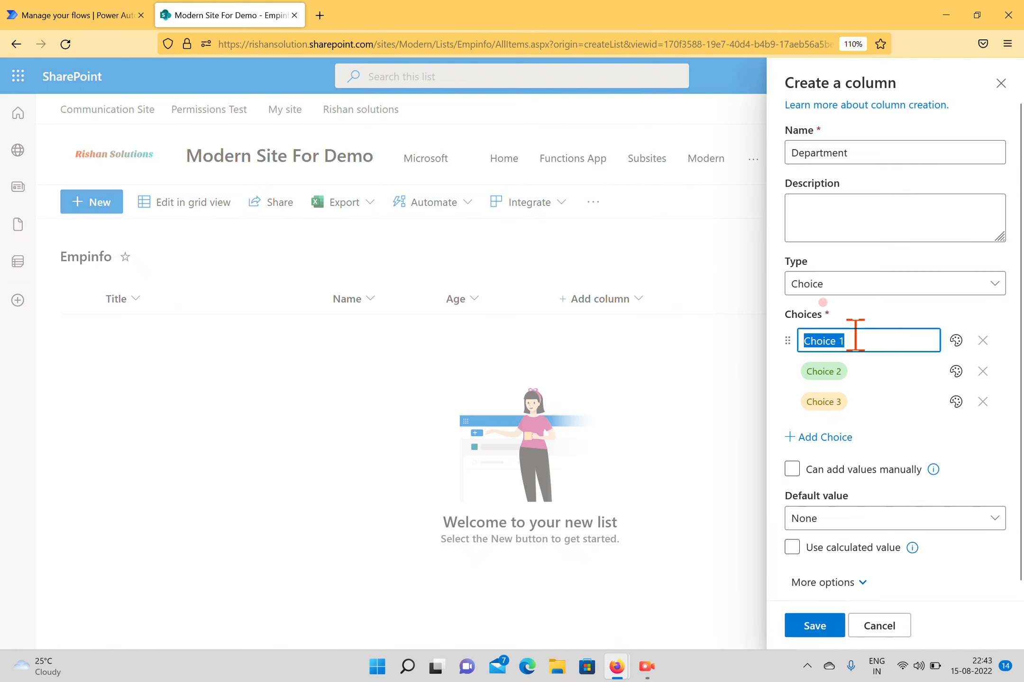
{"action": "type", "text": "Admin"}
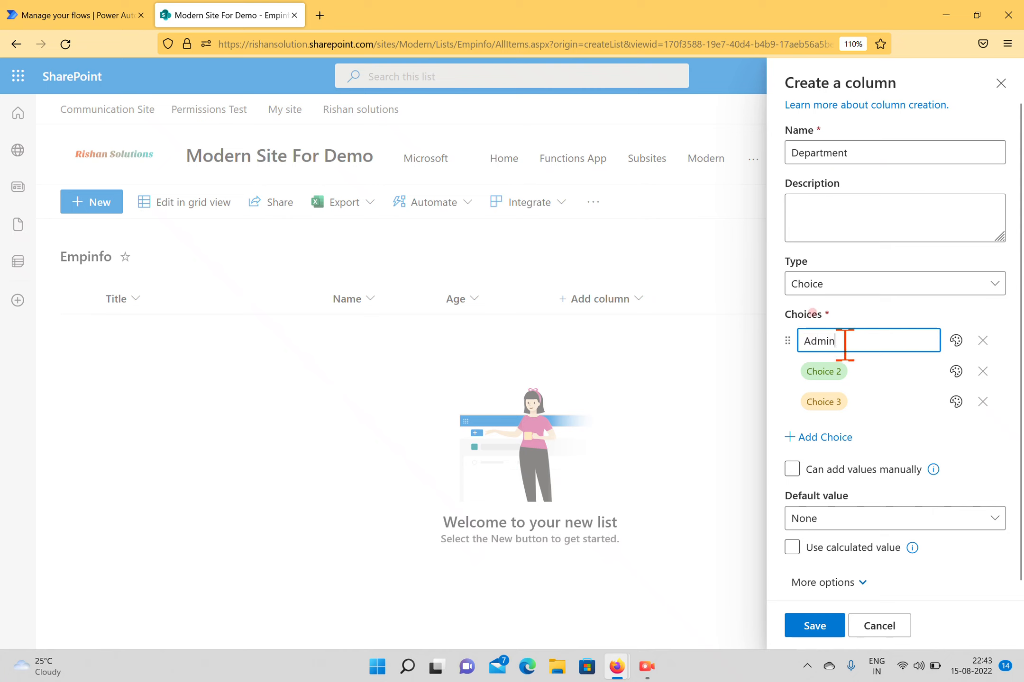
{"action": "left_click", "coordinate": [846, 371]}
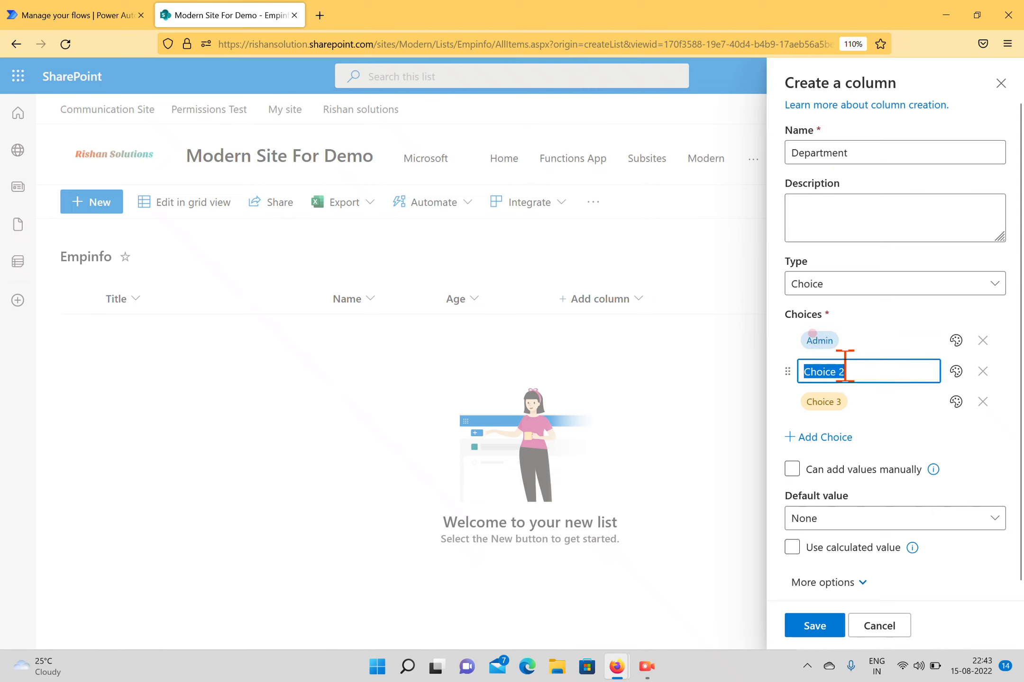
{"action": "type", "text": "HR"}
{"action": "left_click", "coordinate": [846, 401]}
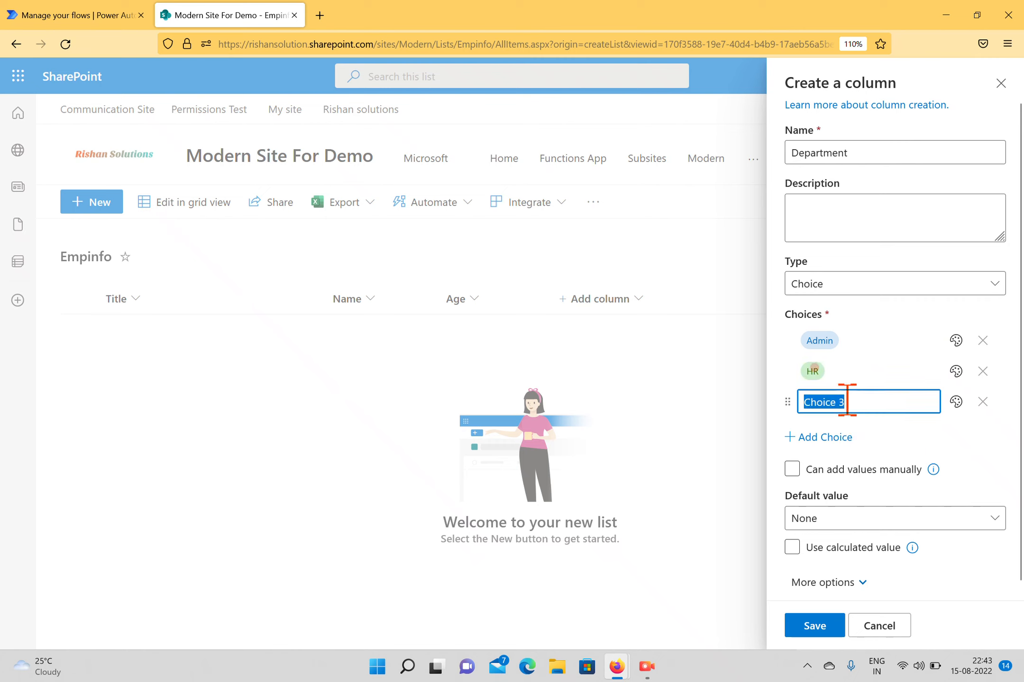
{"action": "left_click", "coordinate": [834, 438]}
{"action": "left_click", "coordinate": [848, 434]}
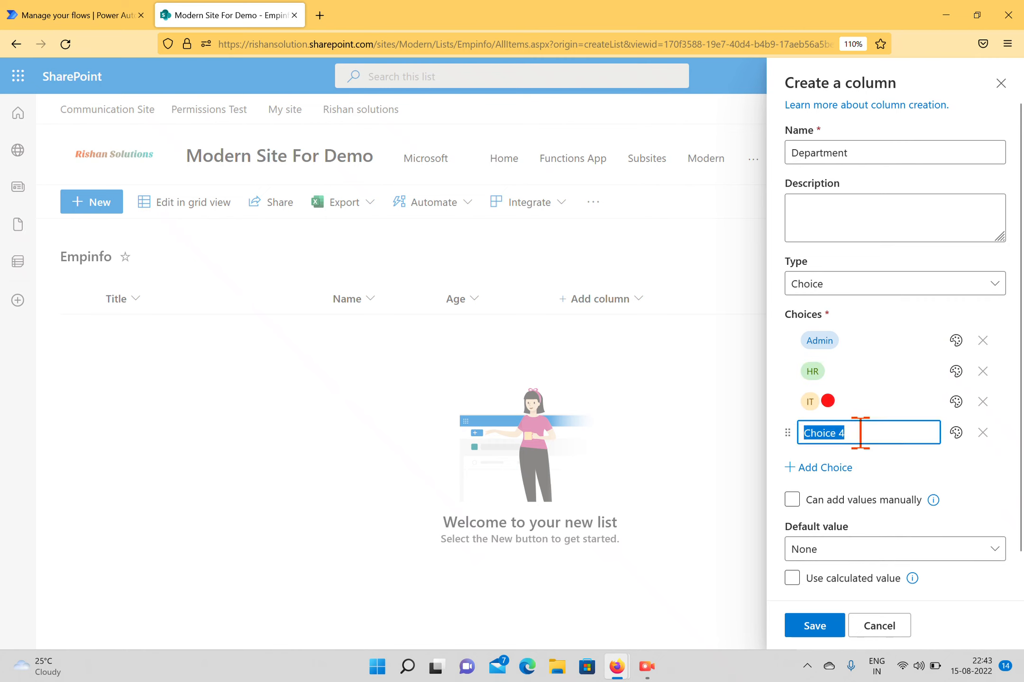
{"action": "key", "text": "BackSpace"}
{"action": "type", "text": "Marketing"}
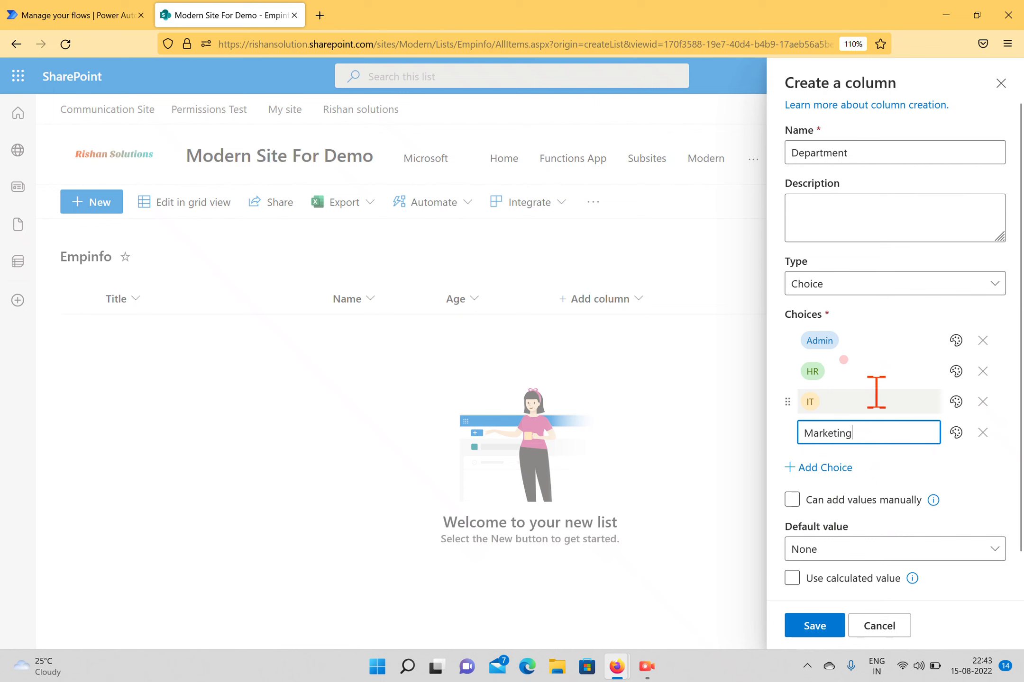
{"action": "left_click", "coordinate": [812, 625]}
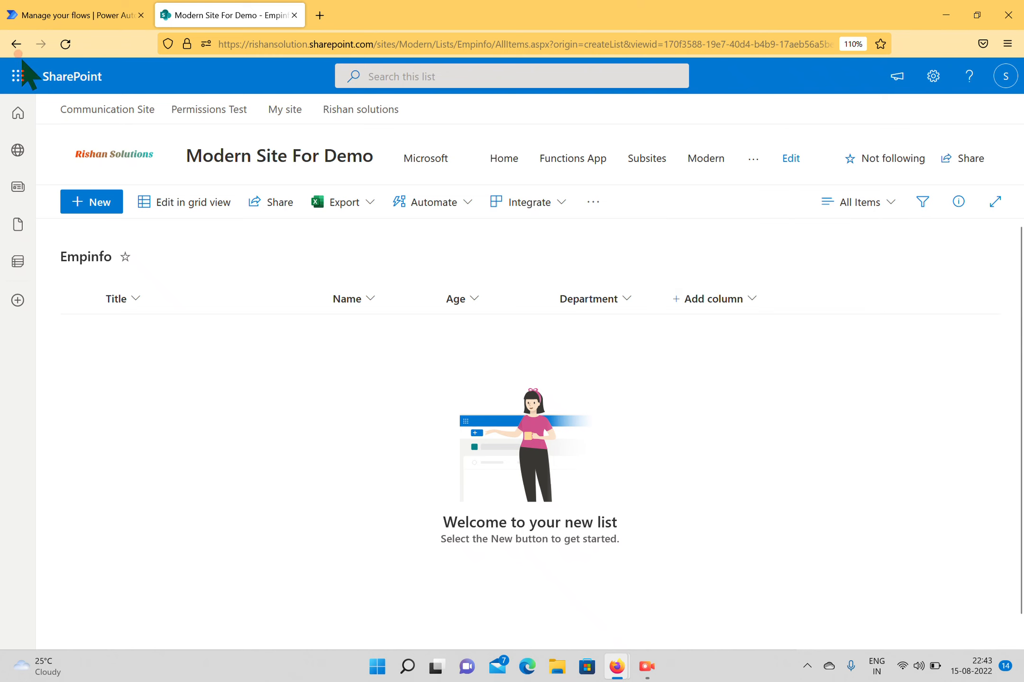
Open Power Apps in a new browser tab and start a blank canvas app.
{"action": "left_click", "coordinate": [19, 76]}
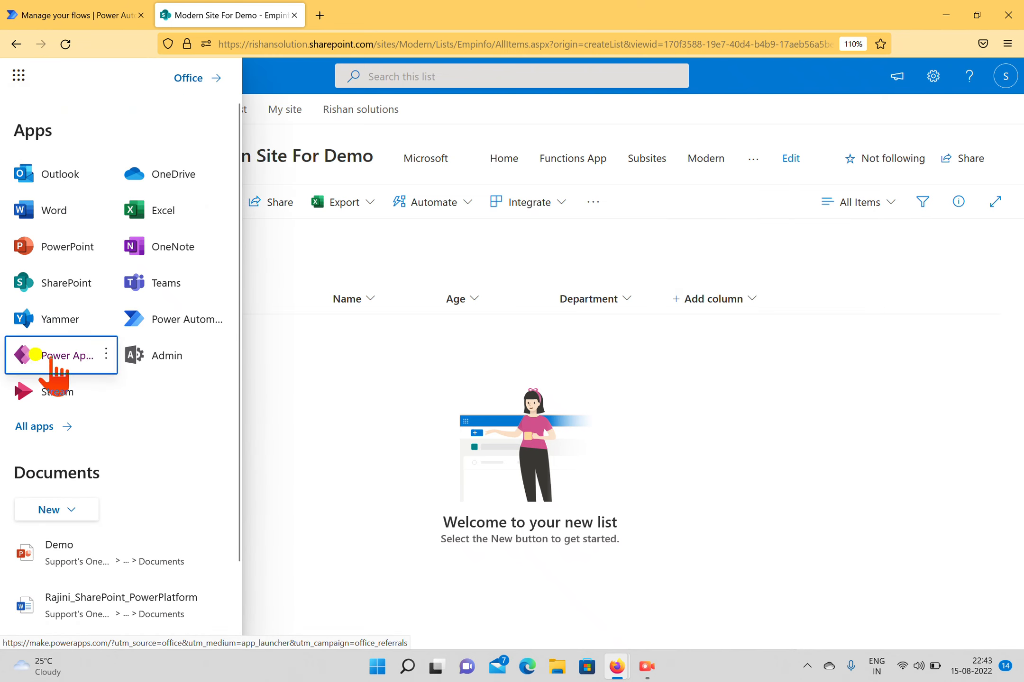
{"action": "right_click", "coordinate": [68, 363]}
{"action": "left_click", "coordinate": [135, 387]}
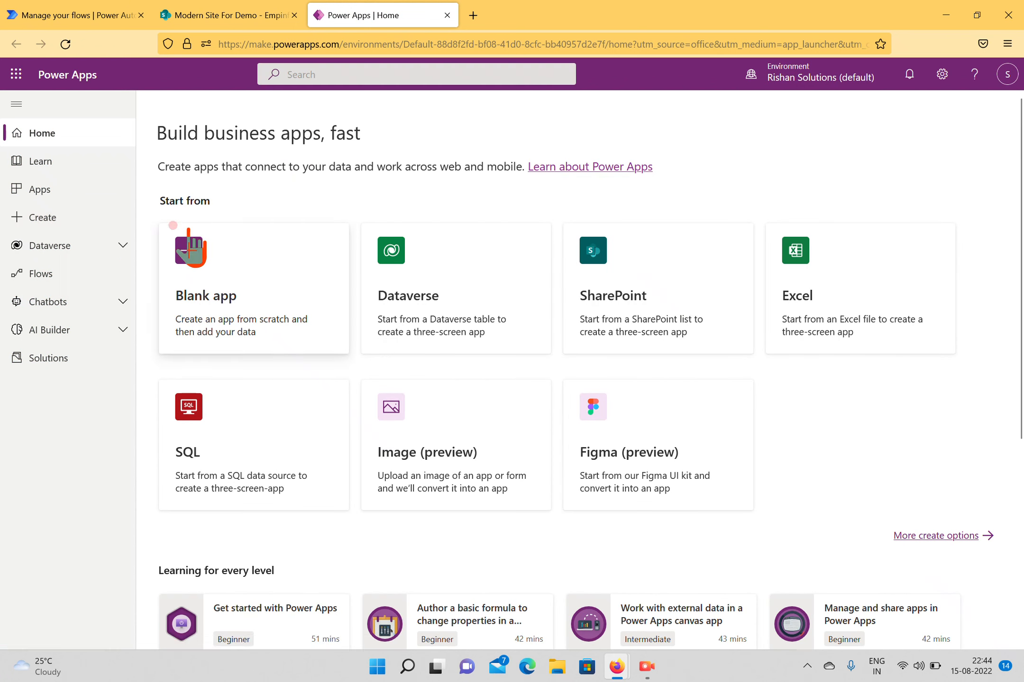
{"action": "left_click", "coordinate": [239, 265]}
{"action": "left_click", "coordinate": [245, 506]}
{"action": "left_click", "coordinate": [608, 240]}
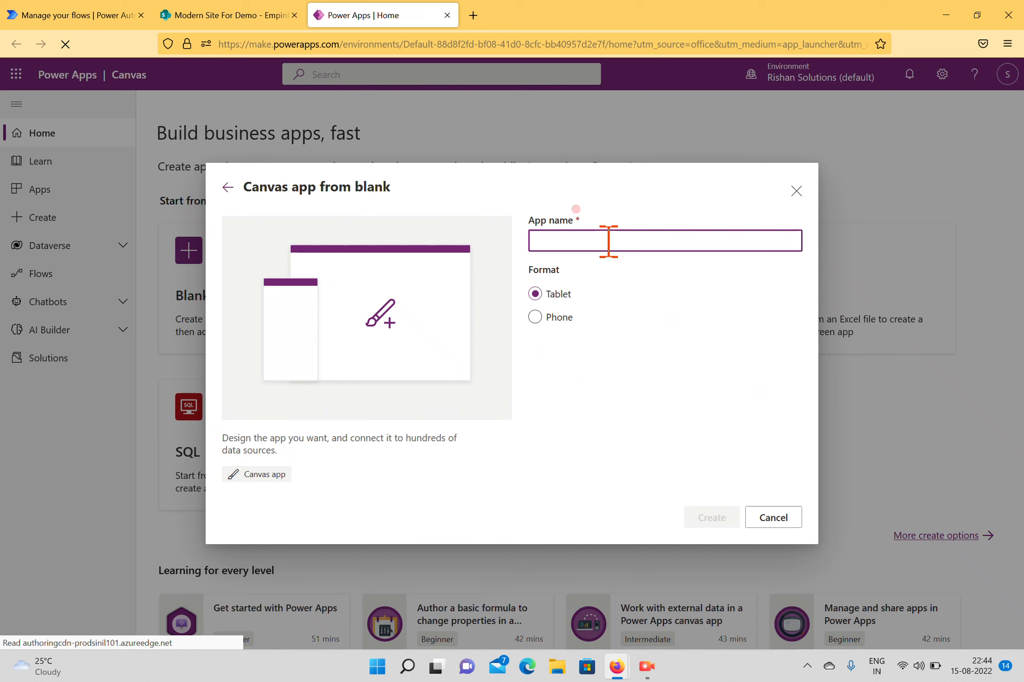
{"action": "type", "text": "Integratio"}
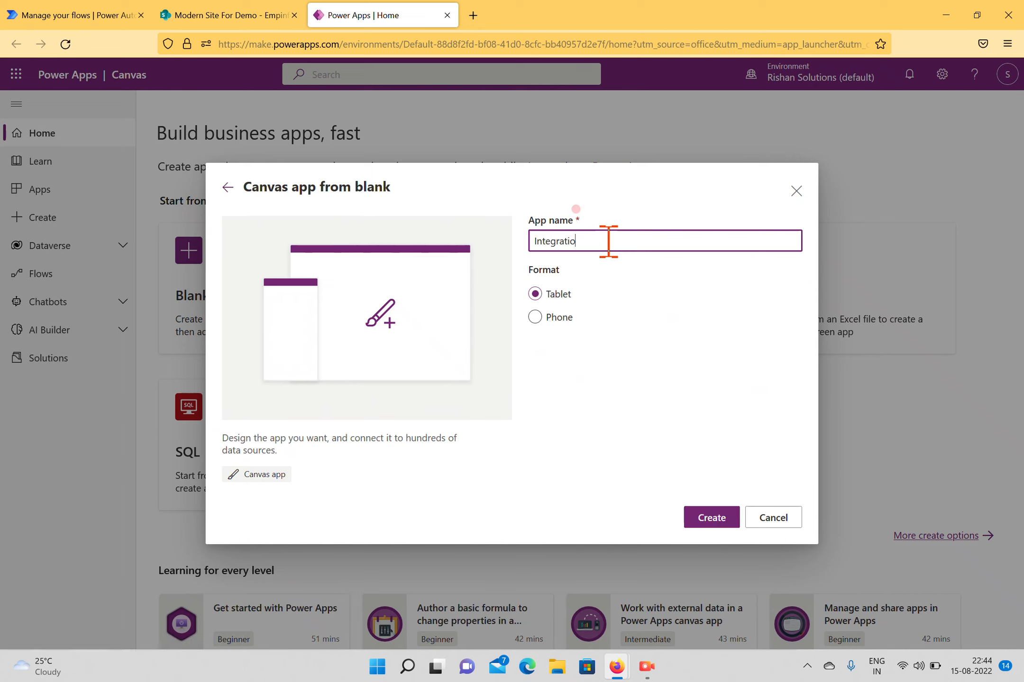
{"action": "type", "text": "n"}
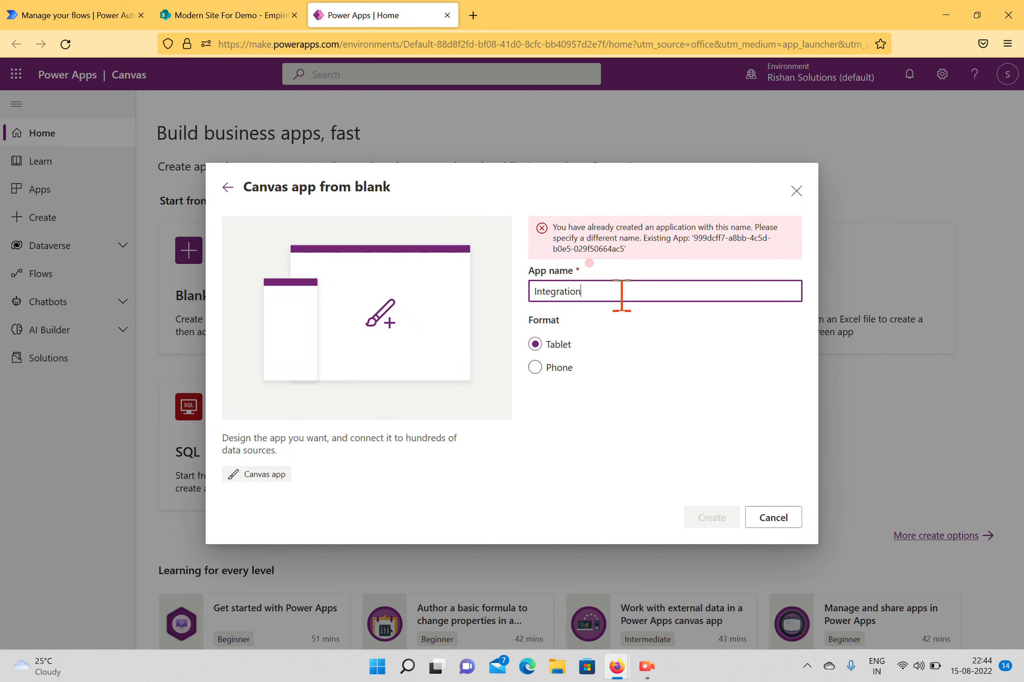
{"action": "left_click", "coordinate": [656, 292]}
{"action": "key", "text": "ctrl+a"}
{"action": "key", "text": "BackSpace"}
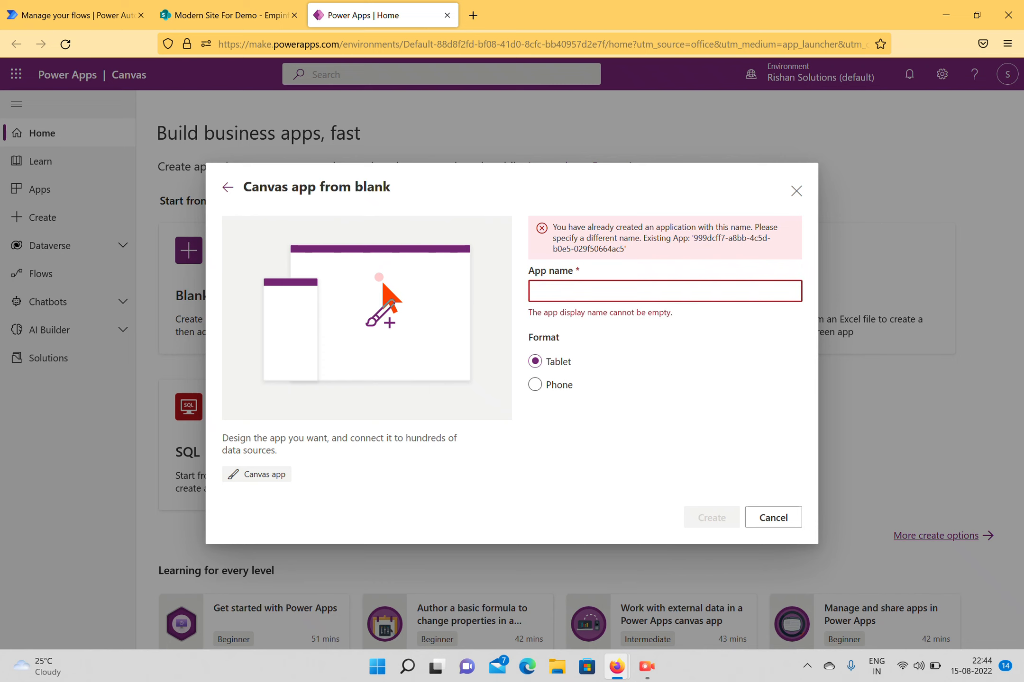
{"action": "type", "text": "I"}
{"action": "key", "text": "BackSpace"}
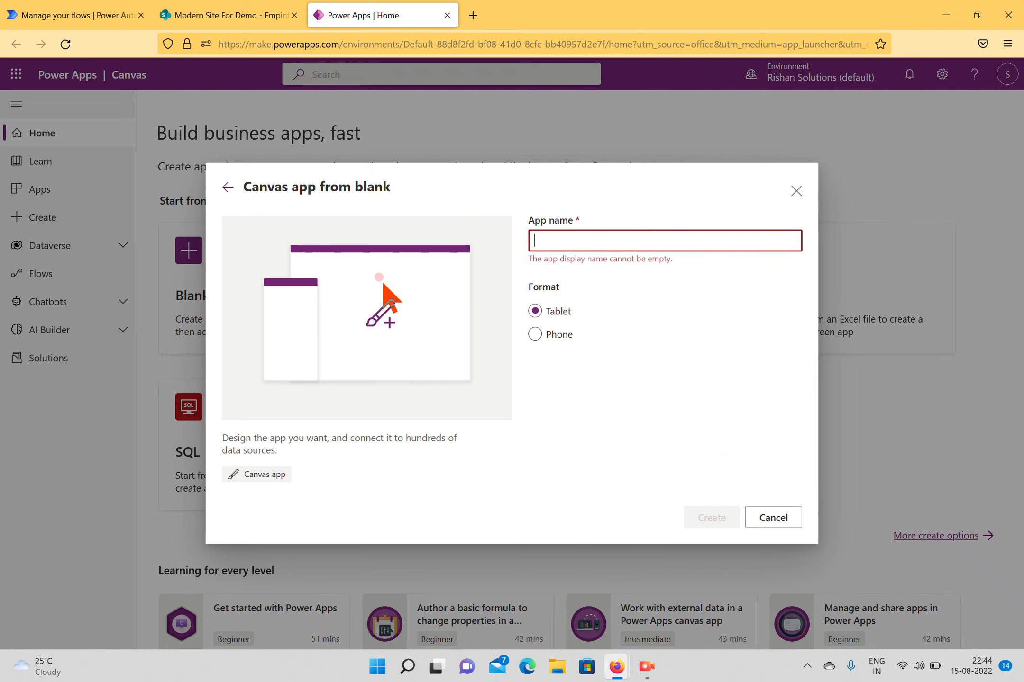
Name the canvas app FlowIntegration and create it in Tablet format.
{"action": "type", "text": "FlowIntegration"}
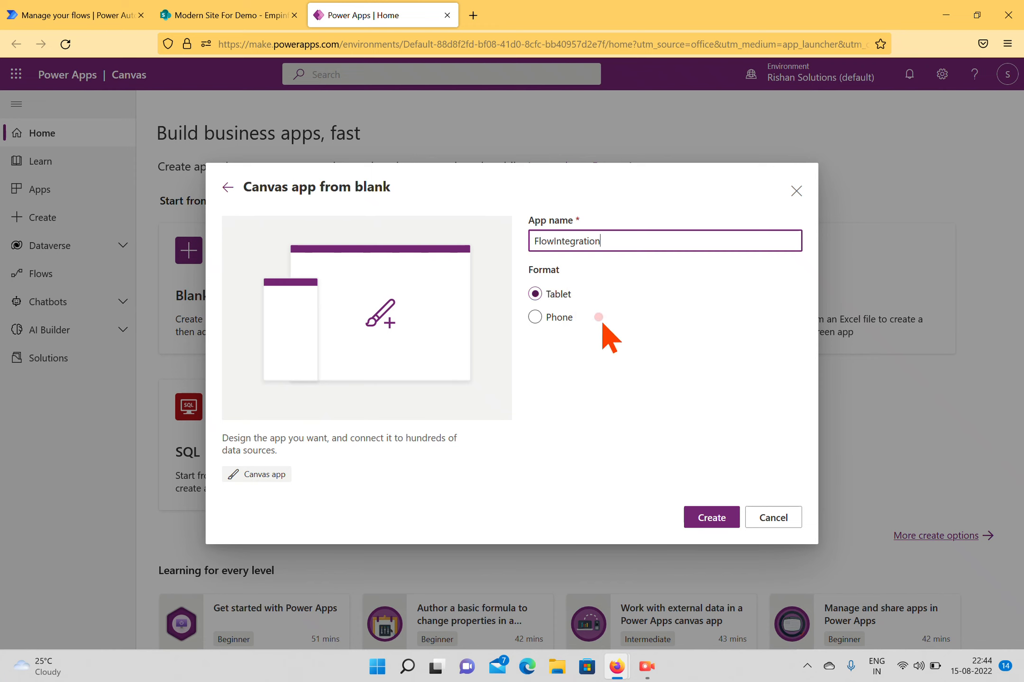
{"action": "left_click", "coordinate": [712, 518]}
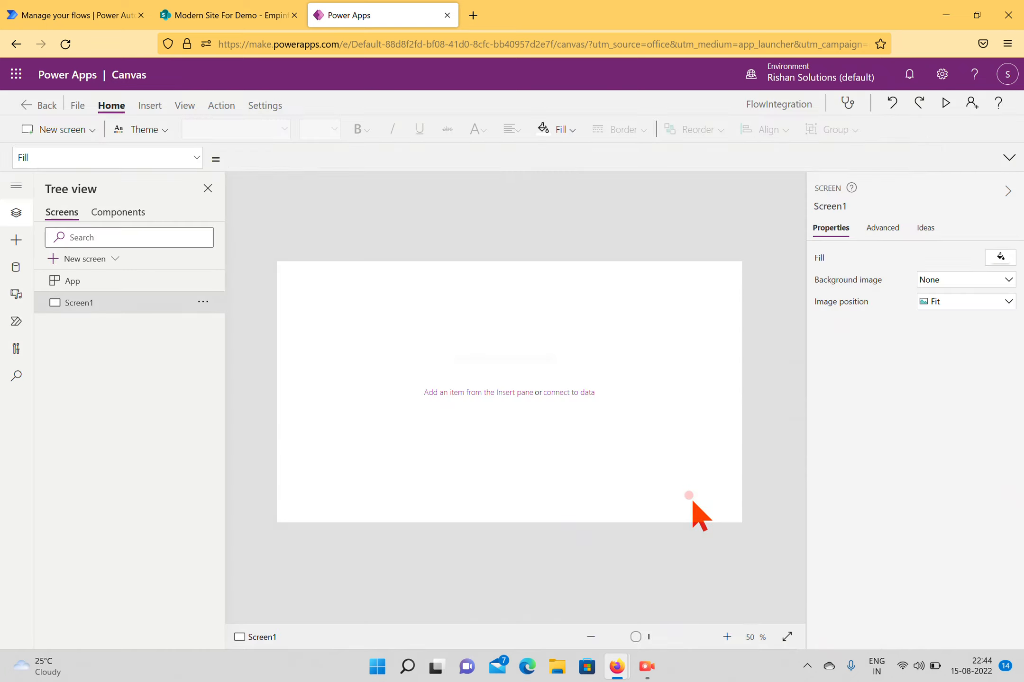
{"action": "left_click", "coordinate": [727, 636]}
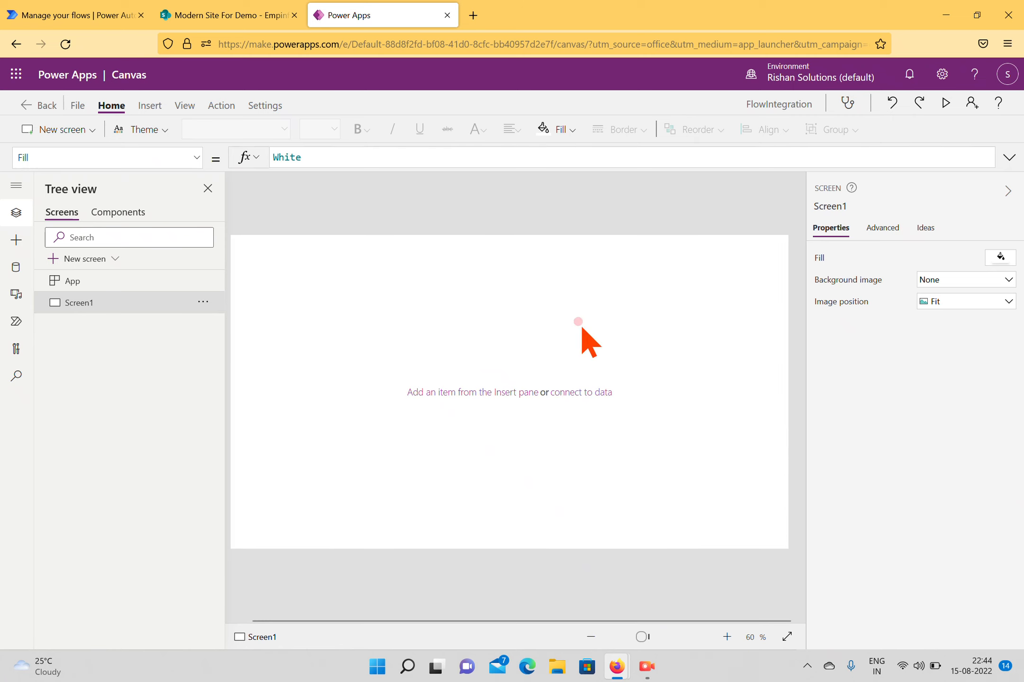
Insert a text input and place it in the upper middle of the screen at about X 444, Y 105.
{"action": "left_click", "coordinate": [152, 107]}
{"action": "left_click", "coordinate": [256, 130]}
{"action": "left_click", "coordinate": [279, 182]}
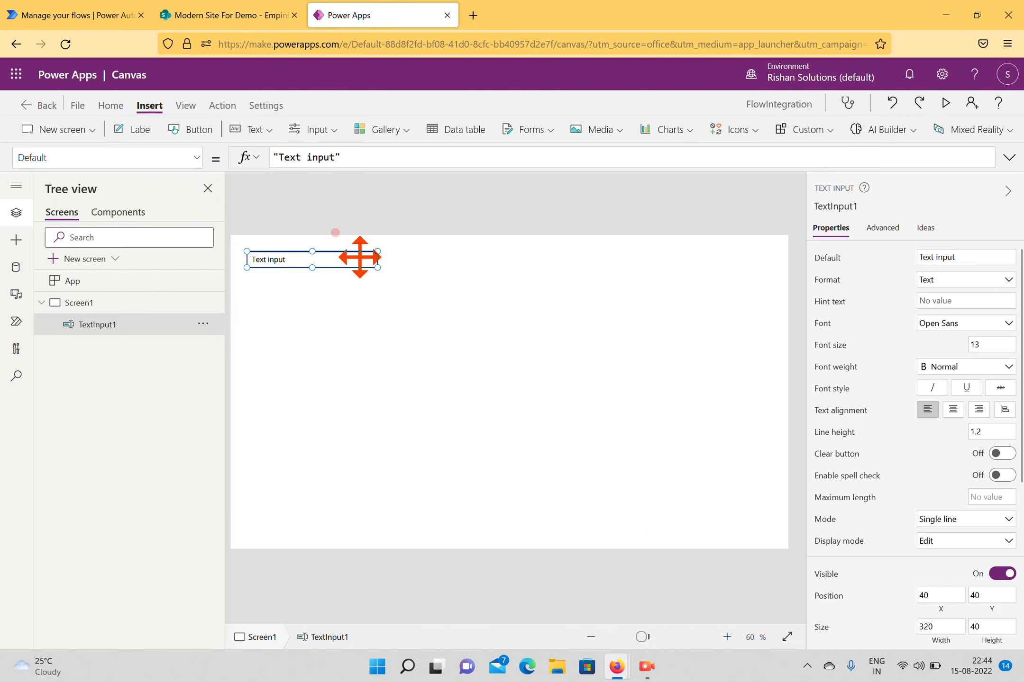
{"action": "left_click_drag", "start_coordinate": [329, 258], "coordinate": [496, 283]}
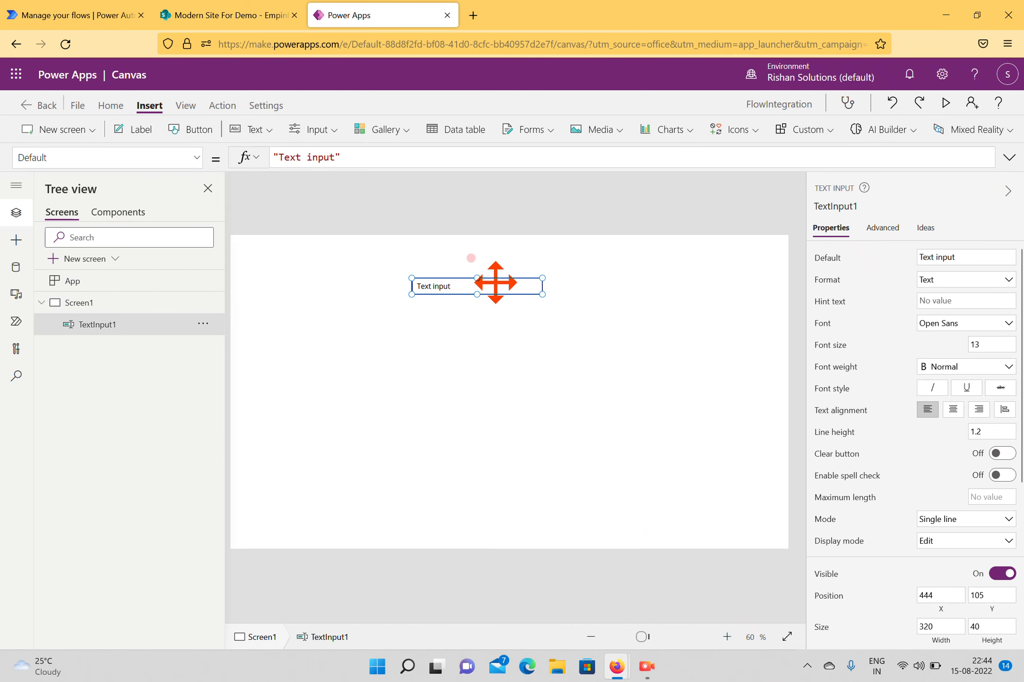
Clear the text input's default text and set its font size to 18.
{"action": "left_click_drag", "start_coordinate": [341, 159], "coordinate": [280, 158]}
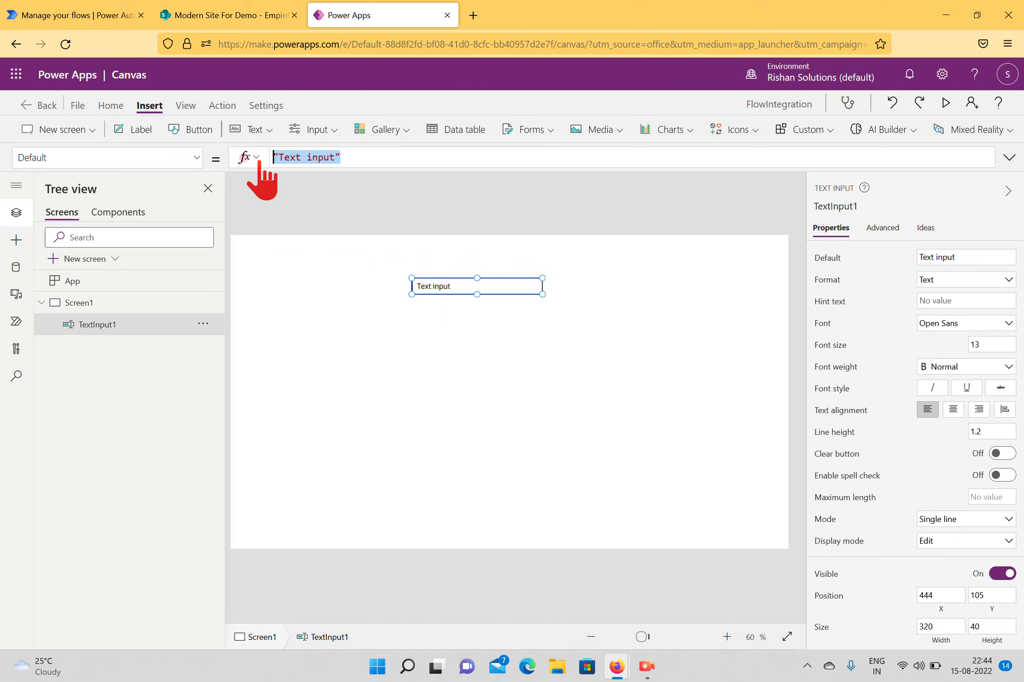
{"action": "key", "text": "BackSpace"}
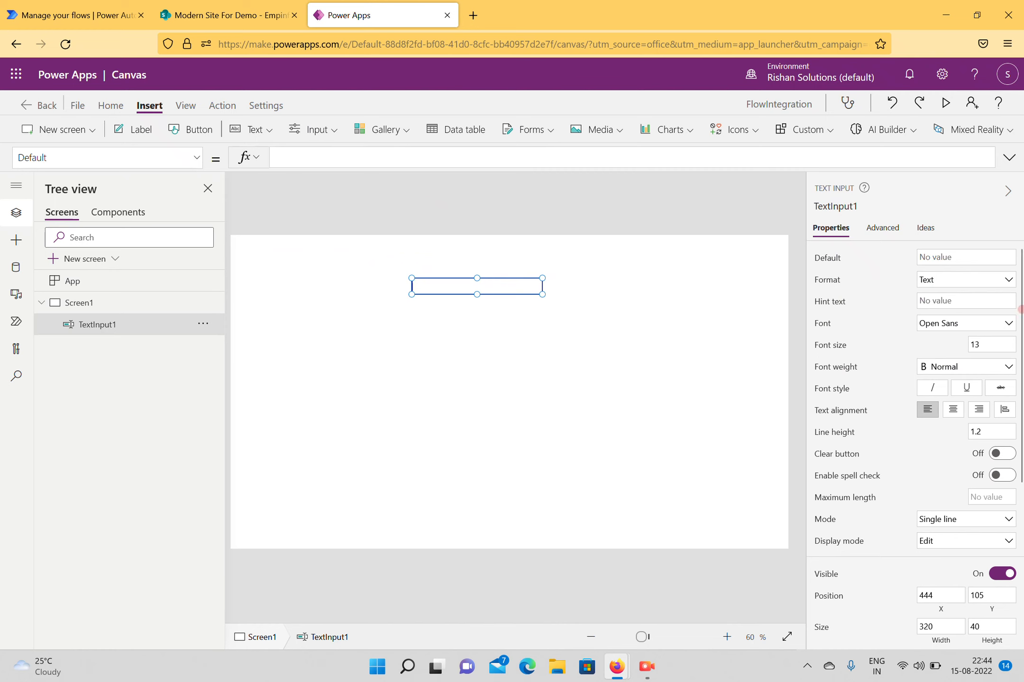
{"action": "left_click", "coordinate": [983, 345]}
{"action": "type", "text": "18"}
{"action": "left_click", "coordinate": [622, 316]}
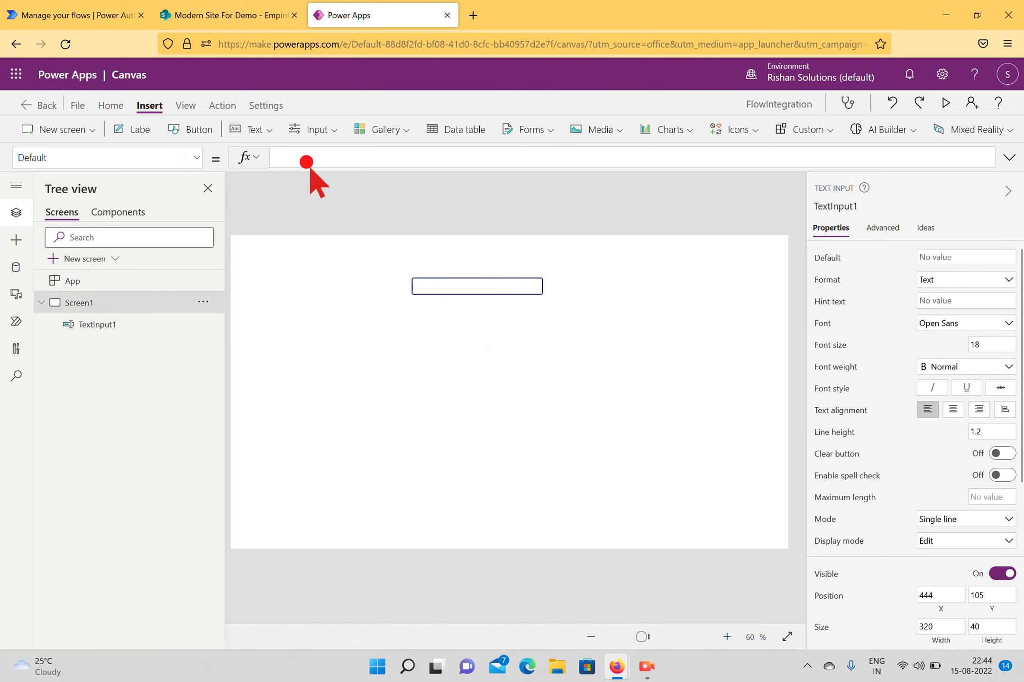
Add a label reading Title in font size 18, placed before the text input at about X 226, Y 105.
{"action": "left_click", "coordinate": [129, 138]}
{"action": "left_click_drag", "start_coordinate": [259, 258], "coordinate": [335, 284]}
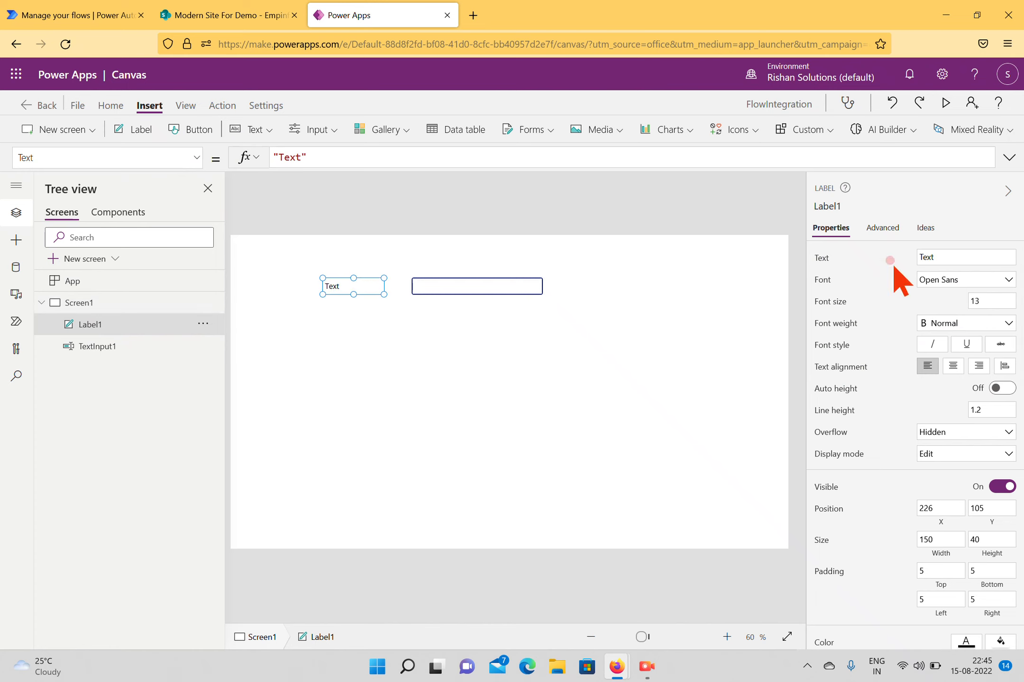
{"action": "double_click", "coordinate": [995, 301]}
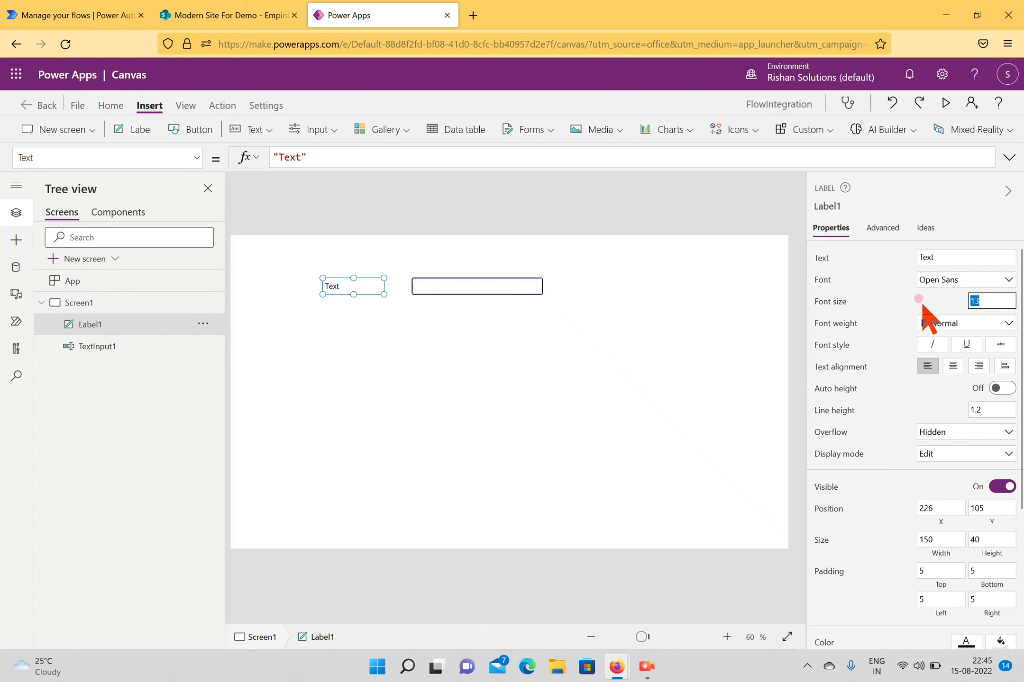
{"action": "type", "text": "18"}
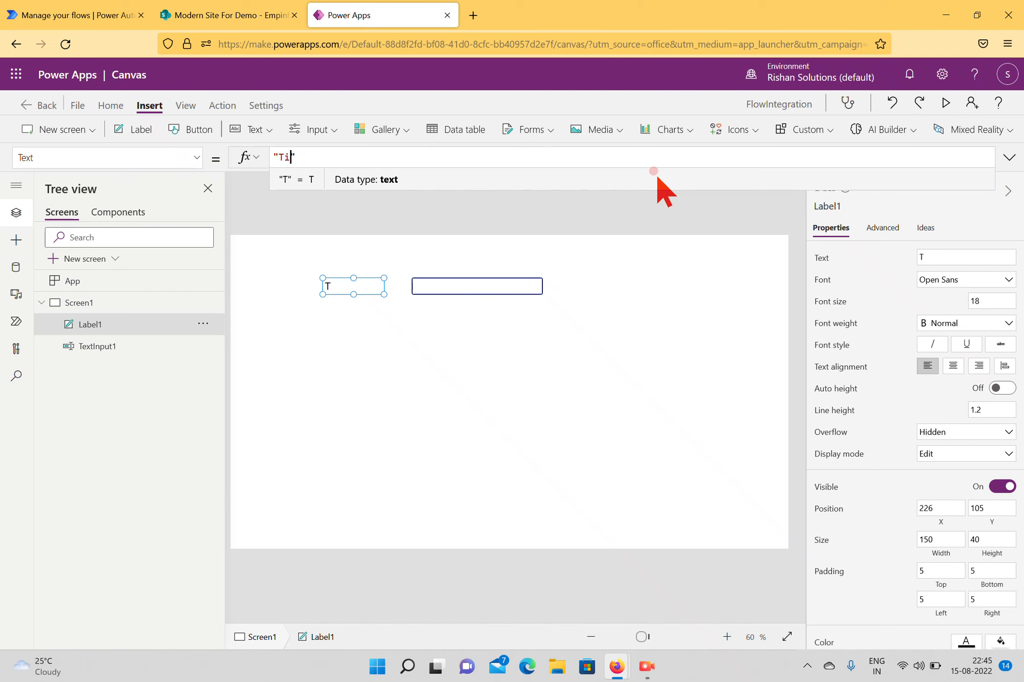
{"action": "left_click", "coordinate": [522, 358]}
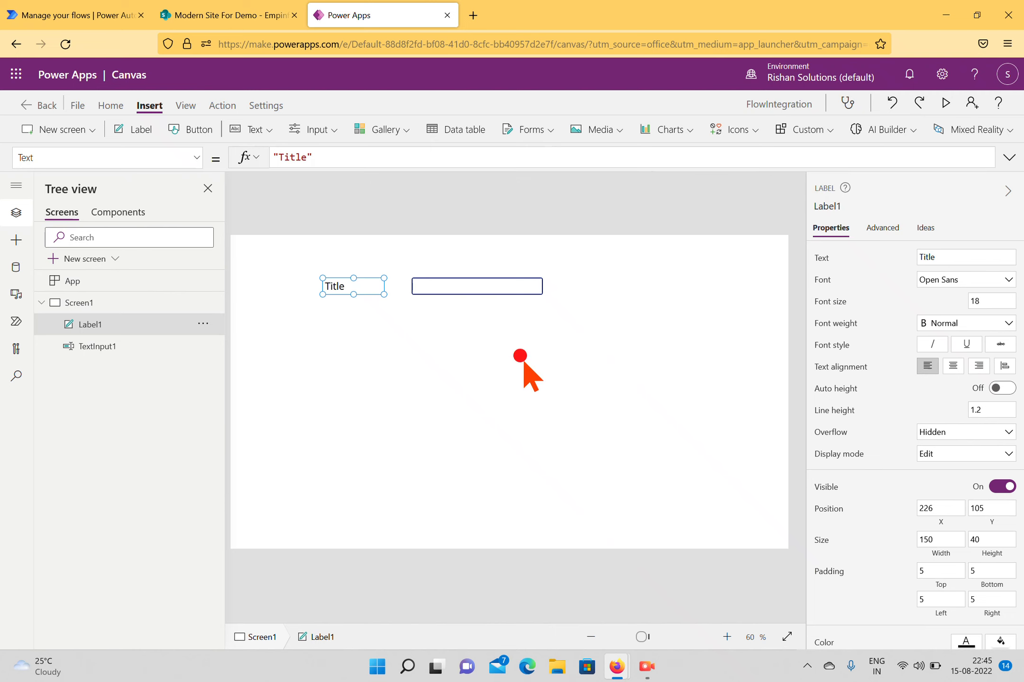
Copy the Title label together with its text input and place the duplicate pair directly below at about Y 173.
{"action": "left_click", "coordinate": [345, 290]}
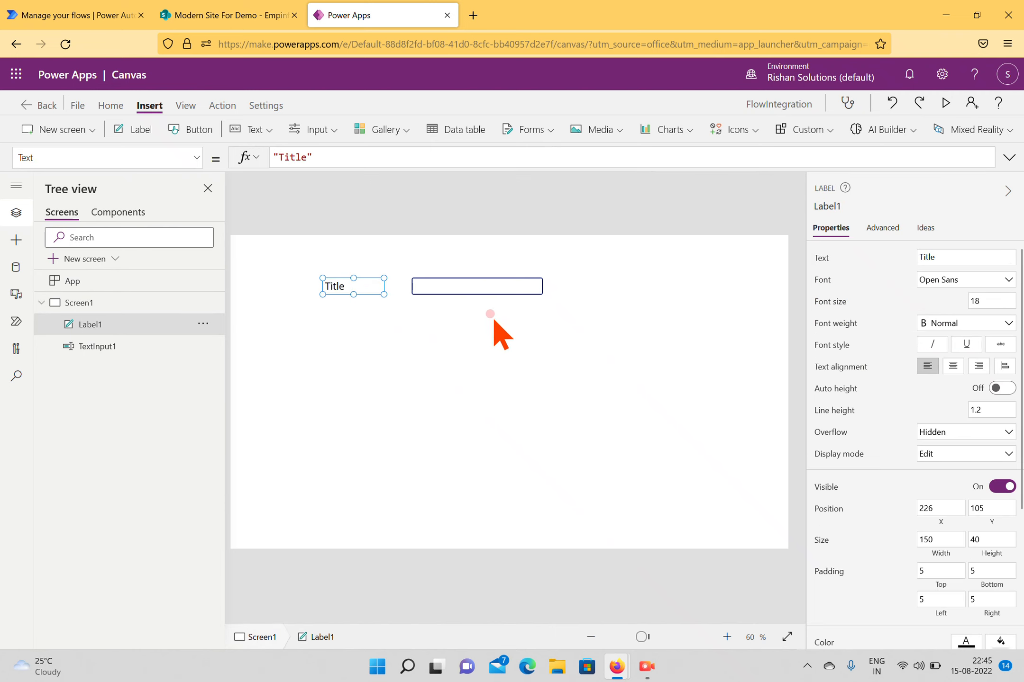
{"action": "left_click", "coordinate": [500, 291], "text": "shift"}
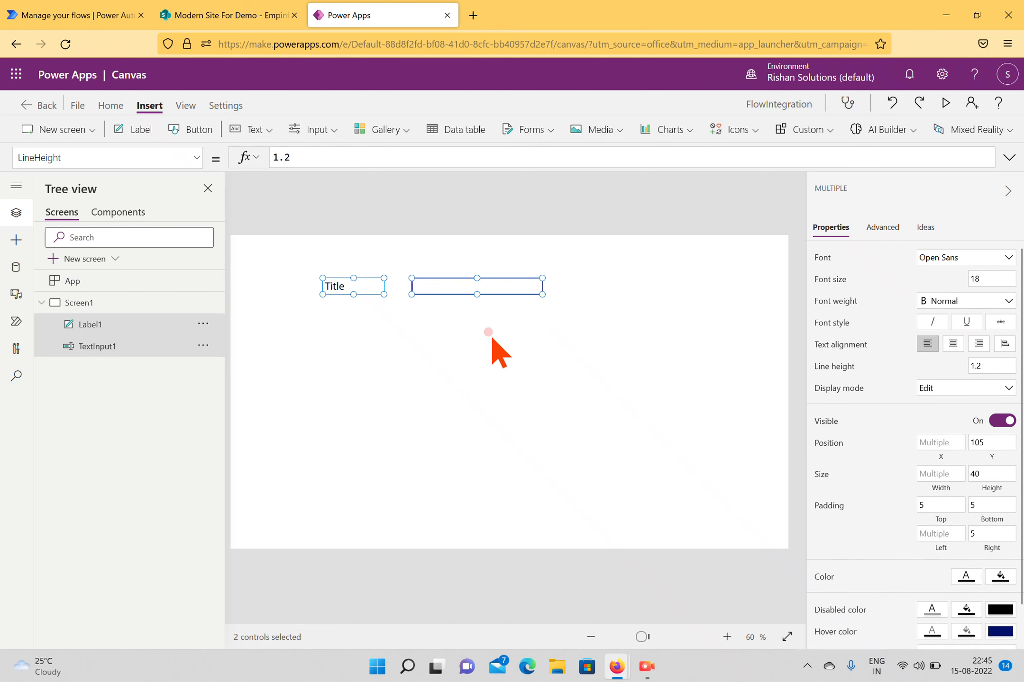
{"action": "key", "text": "ctrl+c"}
{"action": "key", "text": "ctrl+v"}
{"action": "mouse_move", "coordinate": [464, 299]}
{"action": "left_mouse_down"}
{"action": "mouse_move", "coordinate": [438, 314]}
{"action": "mouse_move", "coordinate": [459, 316]}
{"action": "left_mouse_up"}
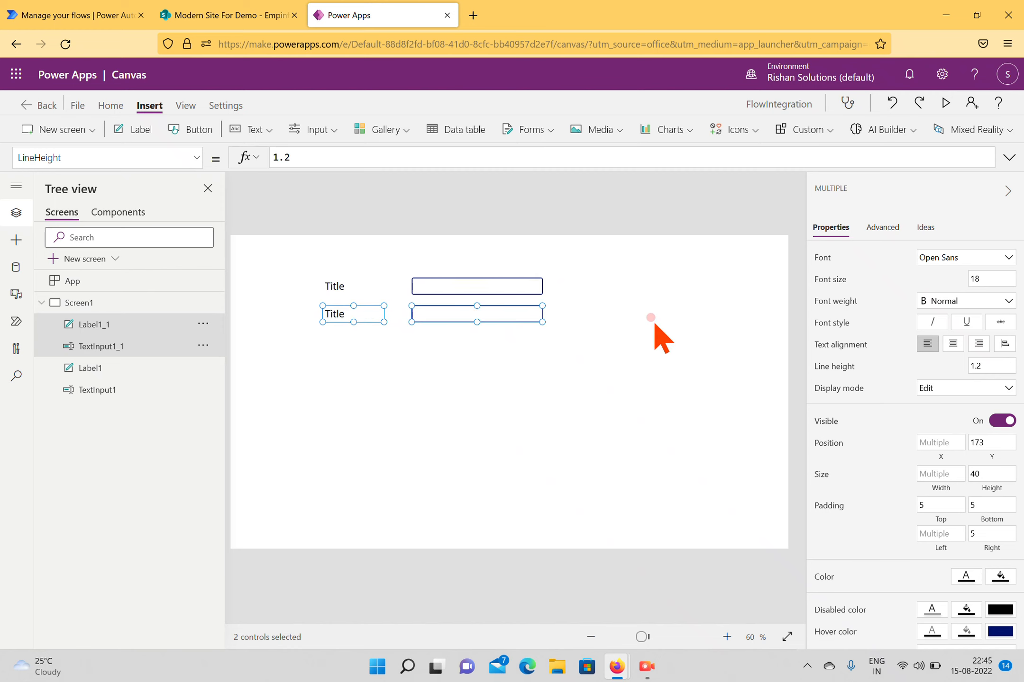
Paste two more label and text input pairs and place them below the others at about Y 253 and Y 325.
{"action": "key", "text": "ctrl+v"}
{"action": "left_click_drag", "start_coordinate": [457, 286], "coordinate": [451, 341]}
{"action": "left_click", "coordinate": [539, 413]}
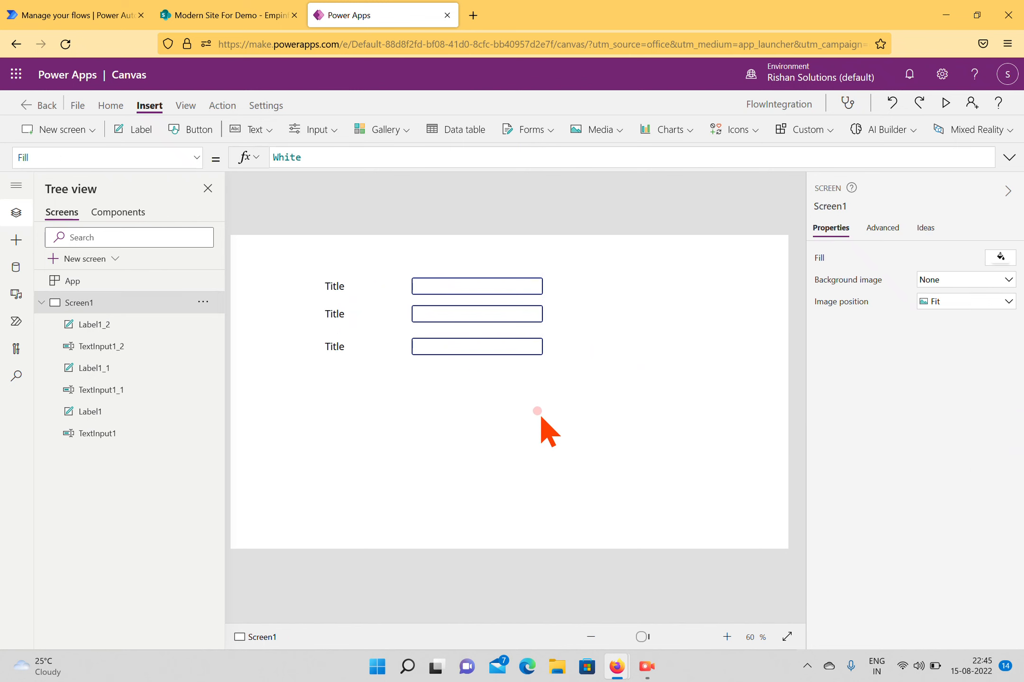
{"action": "key", "text": "ctrl+v"}
{"action": "left_click_drag", "start_coordinate": [435, 290], "coordinate": [434, 378]}
Change the text of the second row's label to Name.
{"action": "left_click", "coordinate": [352, 316]}
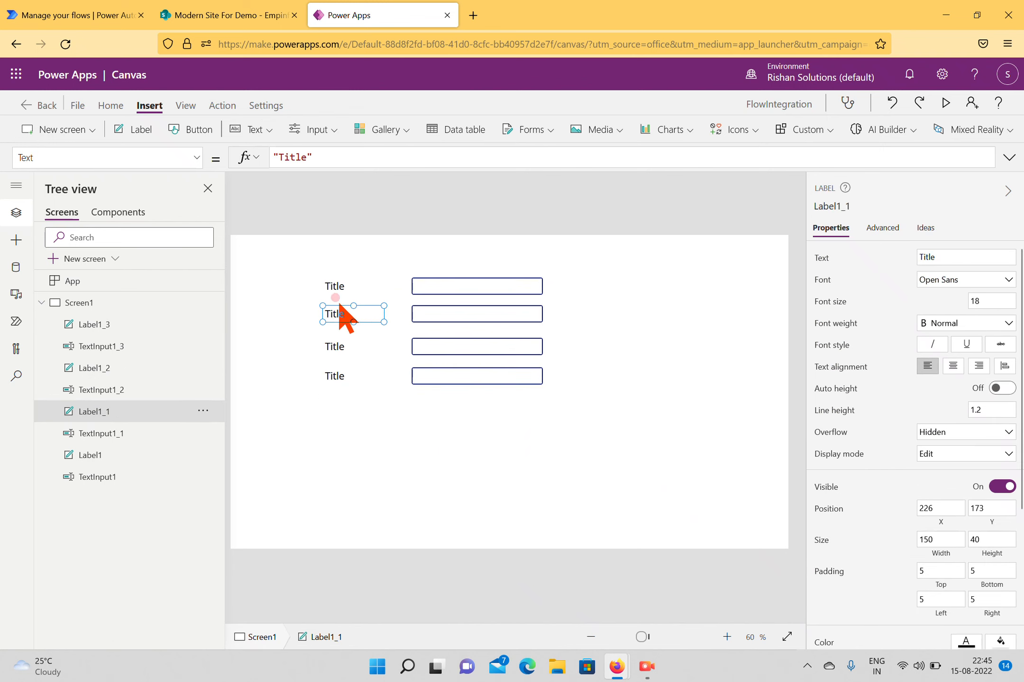
{"action": "double_click", "coordinate": [360, 312]}
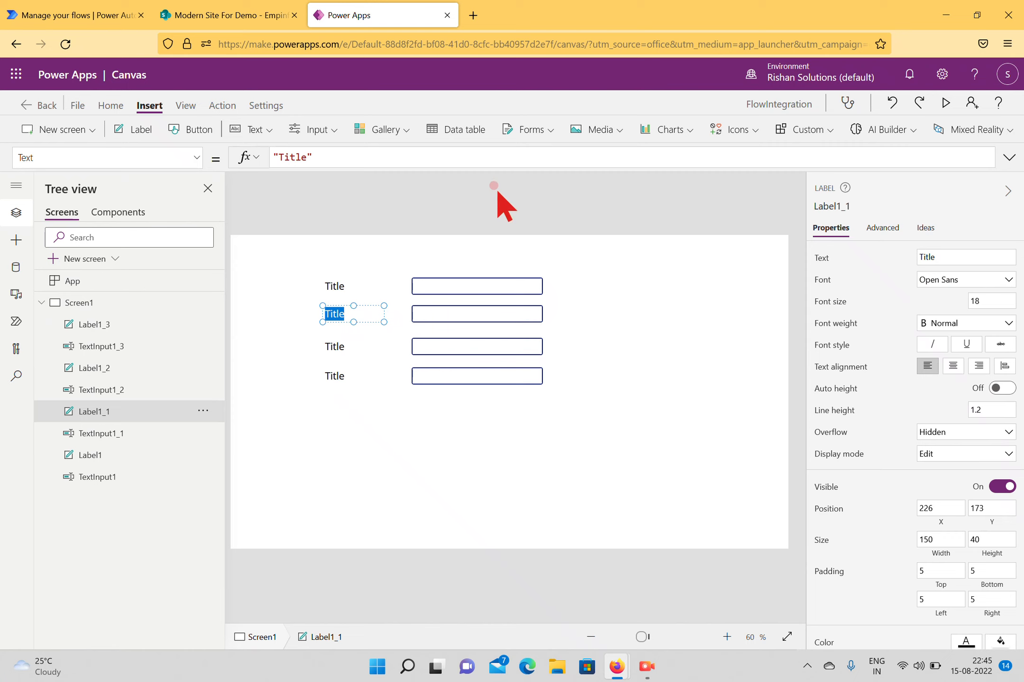
{"action": "type", "text": "Name"}
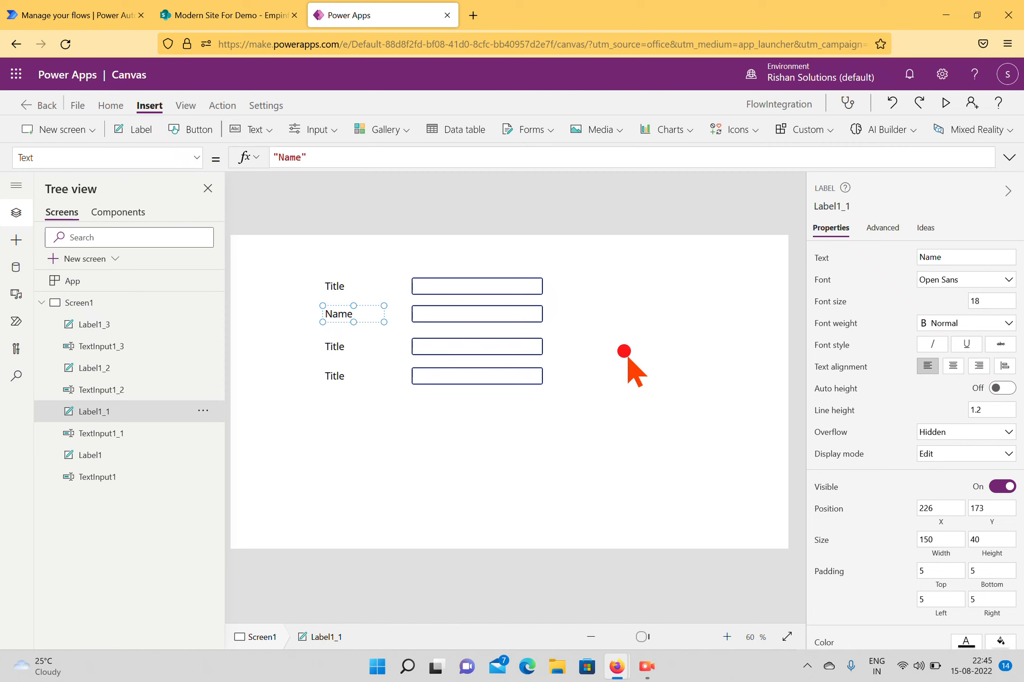
Change the text of the third row's label to Age.
{"action": "double_click", "coordinate": [367, 346]}
{"action": "double_click", "coordinate": [339, 376]}
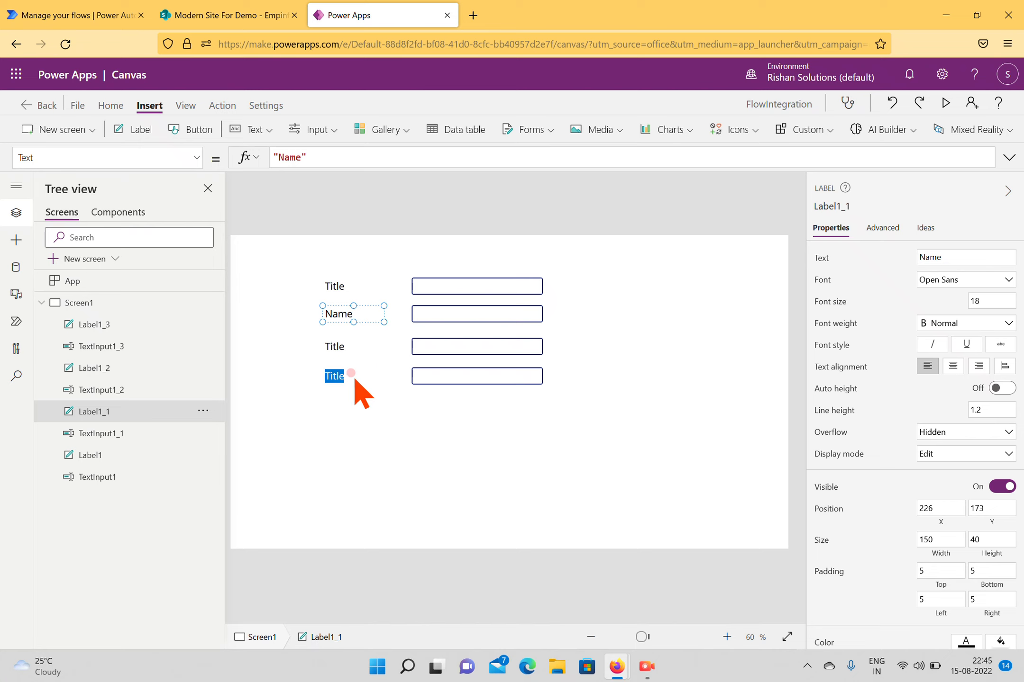
{"action": "left_click", "coordinate": [332, 310]}
{"action": "left_click", "coordinate": [136, 348]}
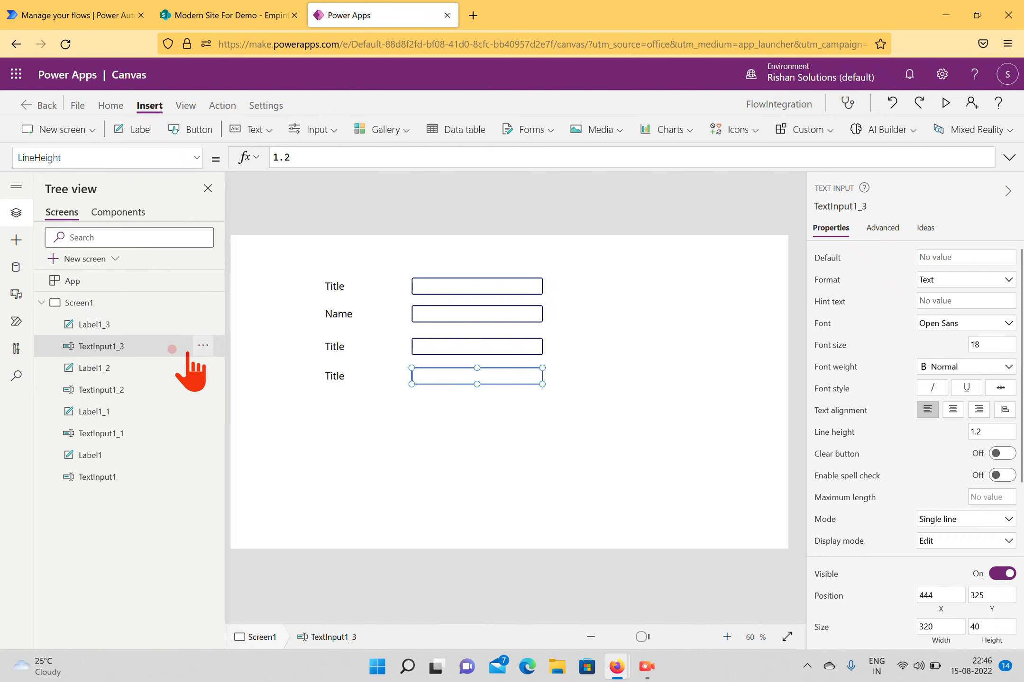
{"action": "left_click", "coordinate": [334, 346]}
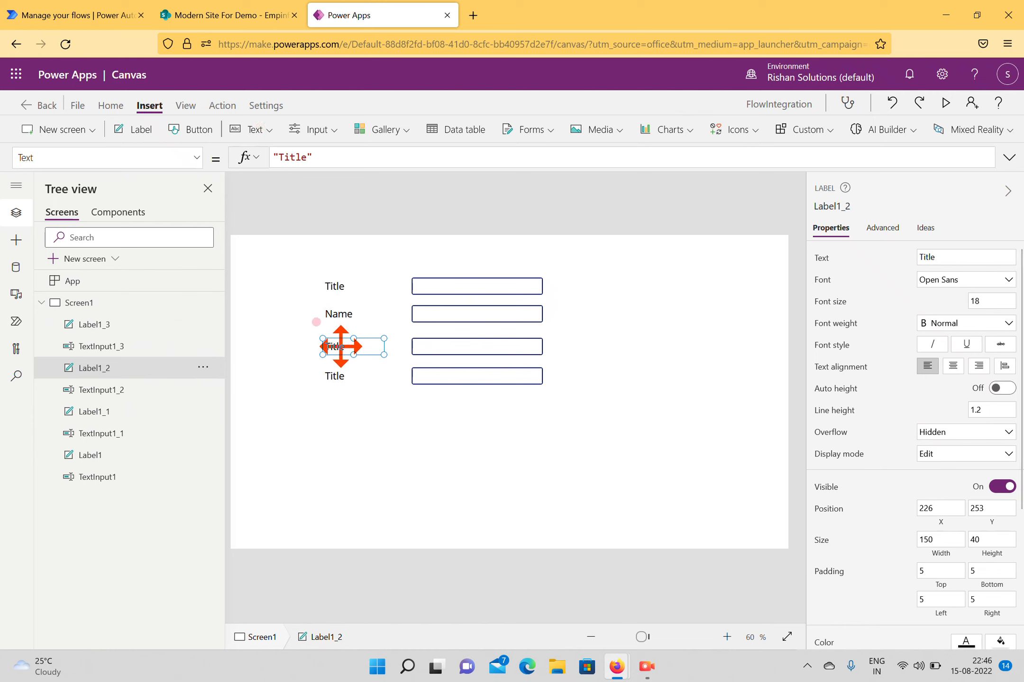
{"action": "double_click", "coordinate": [281, 158]}
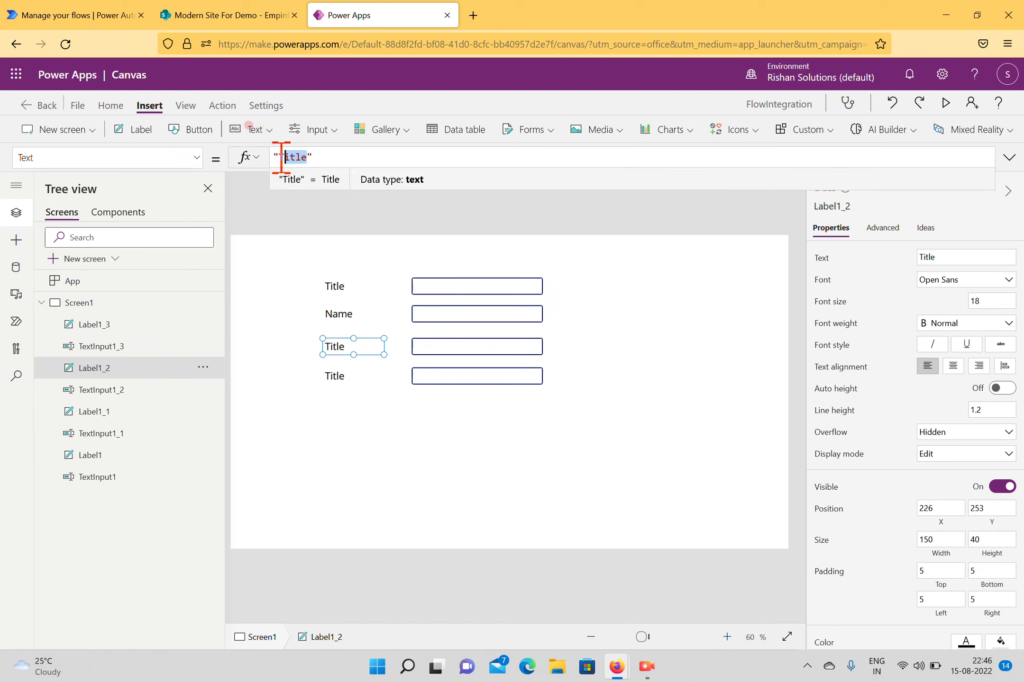
{"action": "type", "text": "Age"}
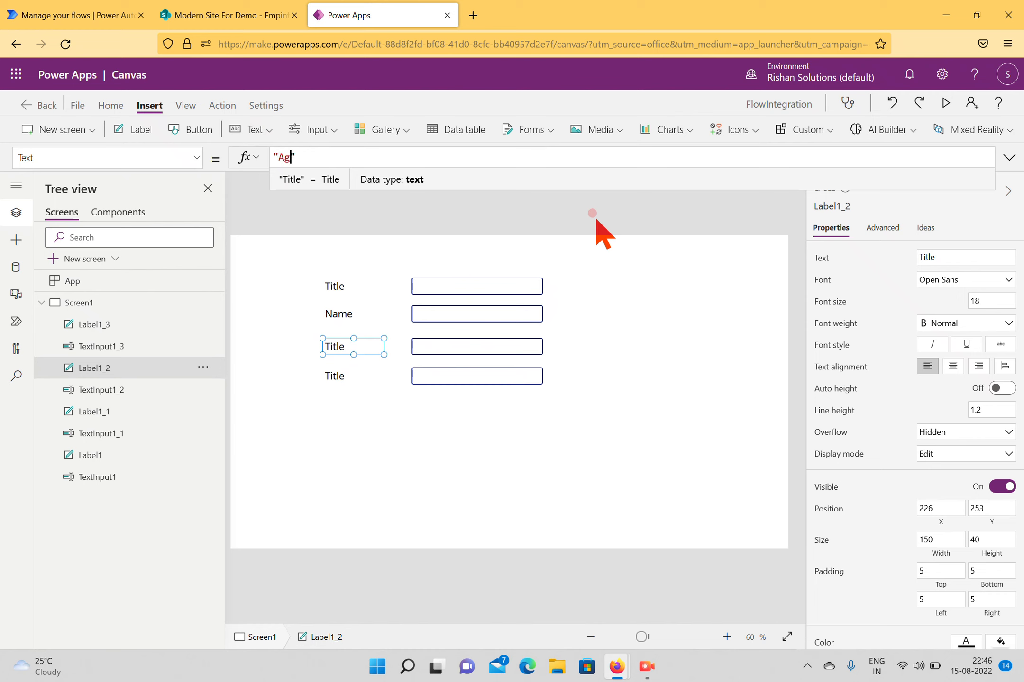
Change the text of the fourth row's label to Department.
{"action": "left_click", "coordinate": [345, 378]}
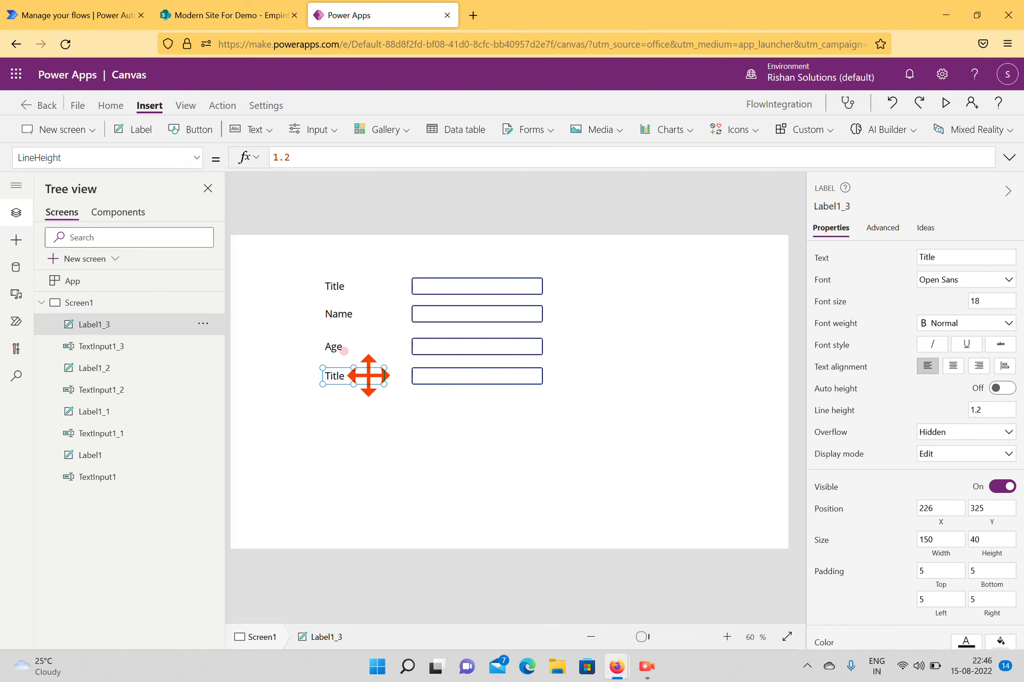
{"action": "left_click", "coordinate": [958, 256]}
{"action": "left_click_drag", "start_coordinate": [958, 256], "coordinate": [875, 256]}
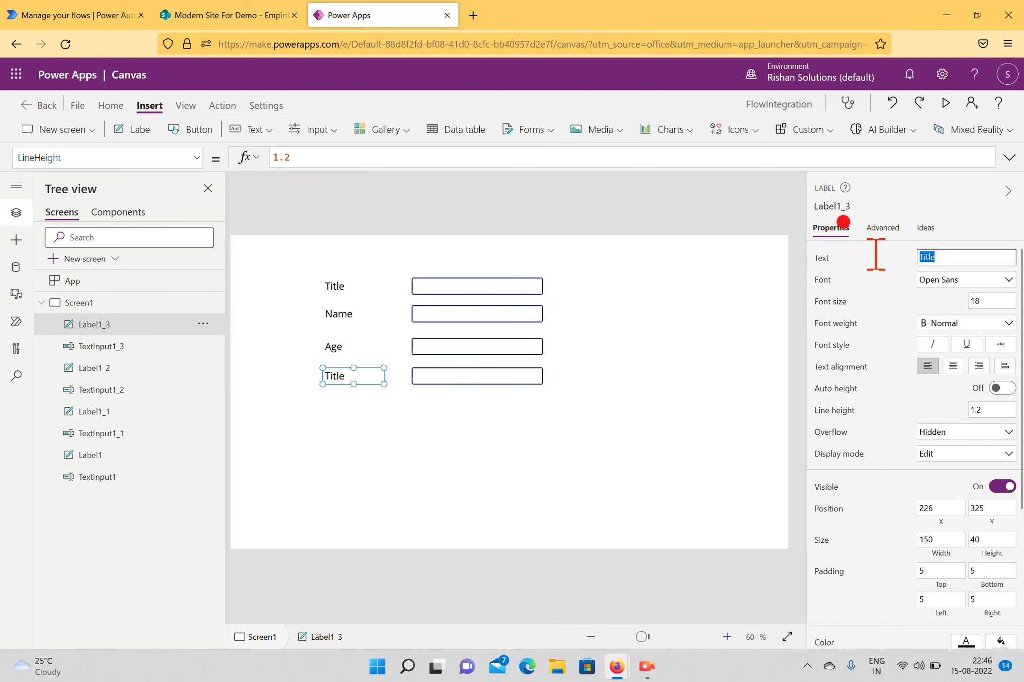
{"action": "type", "text": "Department"}
{"action": "left_click", "coordinate": [570, 352]}
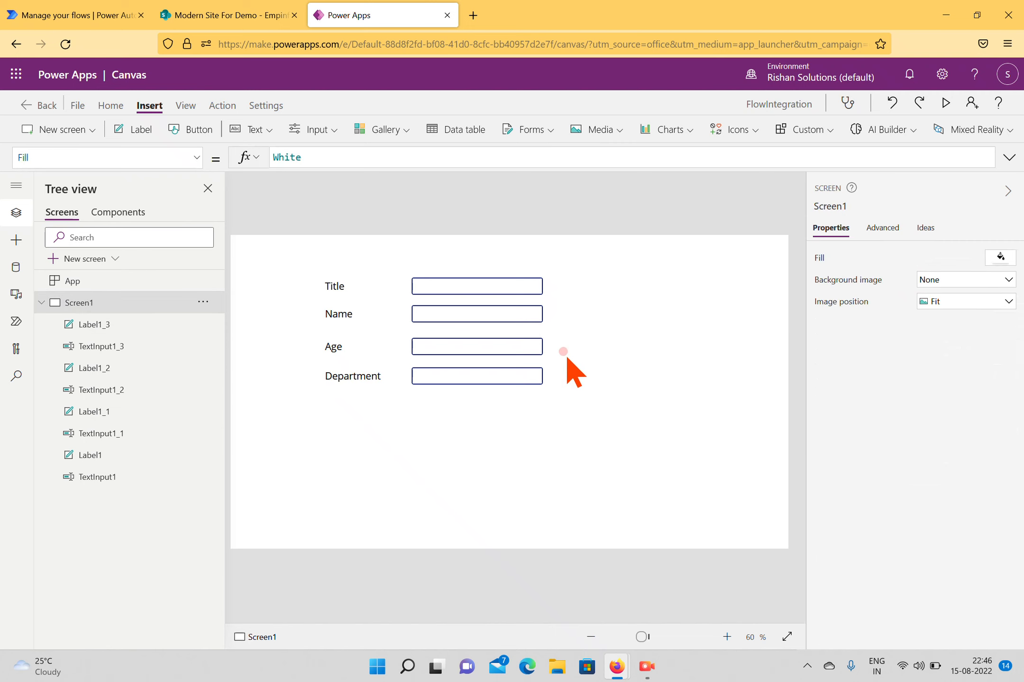
Replace the text input beside the Department label with a Drop down control.
{"action": "left_click", "coordinate": [511, 375]}
{"action": "key", "text": "Delete"}
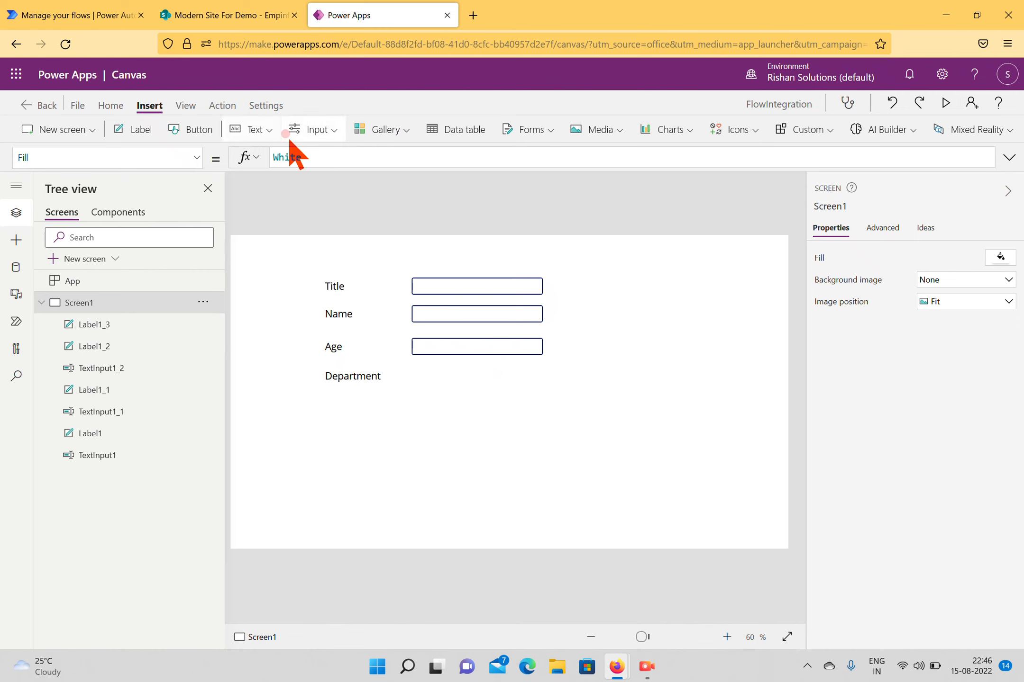
{"action": "left_click", "coordinate": [326, 130]}
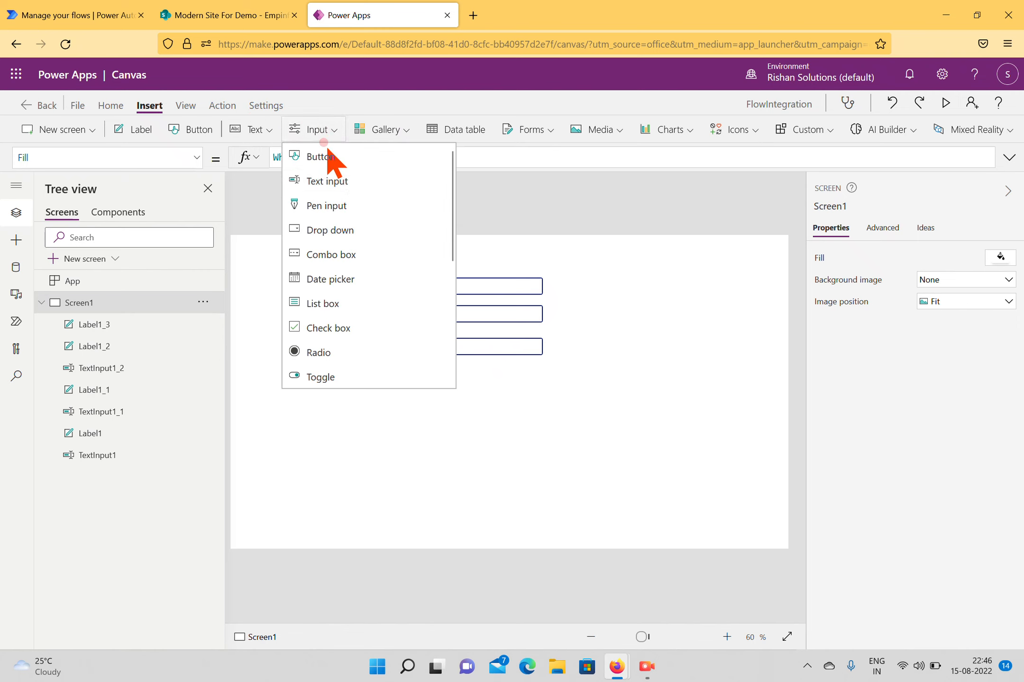
{"action": "left_click", "coordinate": [352, 233]}
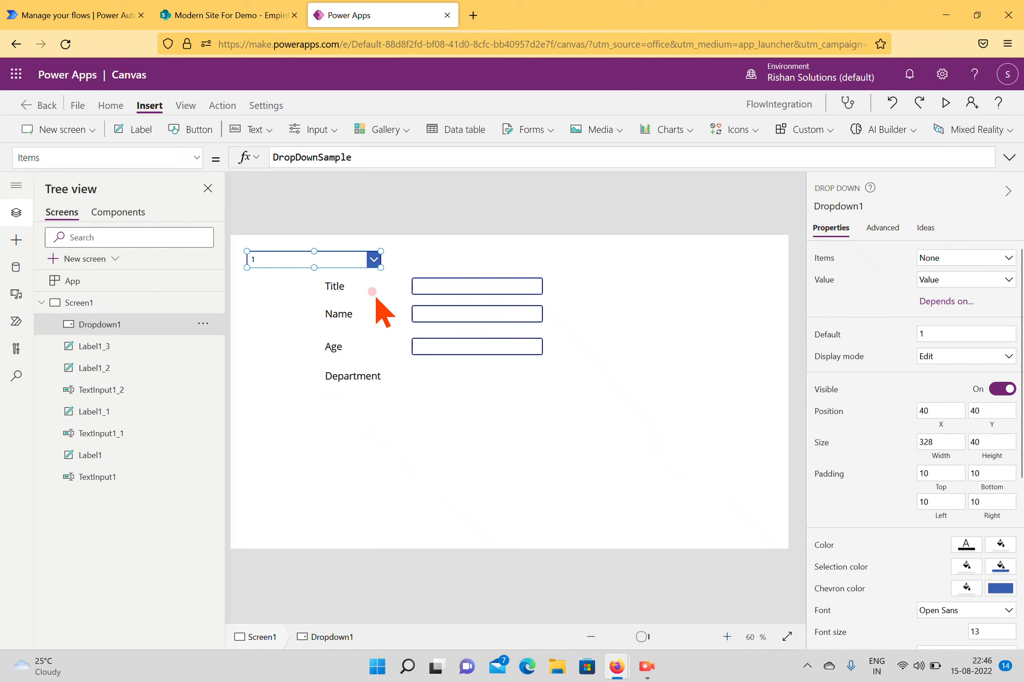
{"action": "left_click_drag", "start_coordinate": [306, 259], "coordinate": [468, 373]}
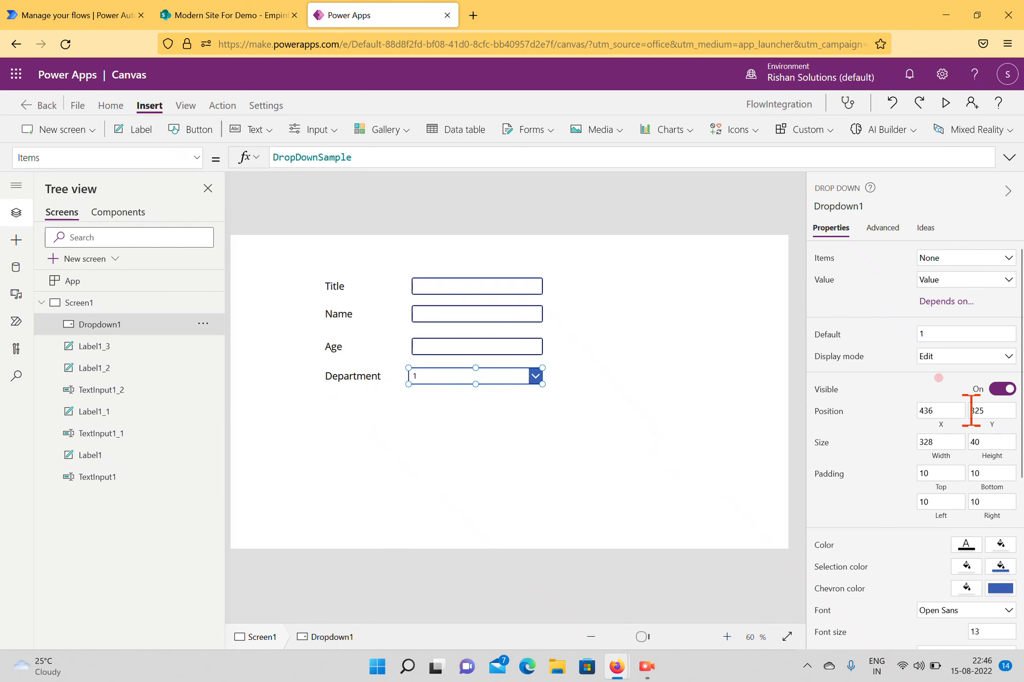
Set the Department drop-down's font size to 18 and resize it to 320 wide, aligned with the text inputs above.
{"action": "scroll", "coordinate": [972, 436], "scroll_direction": "down", "scroll_amount": 5}
{"action": "left_click", "coordinate": [969, 371]}
{"action": "type", "text": "18"}
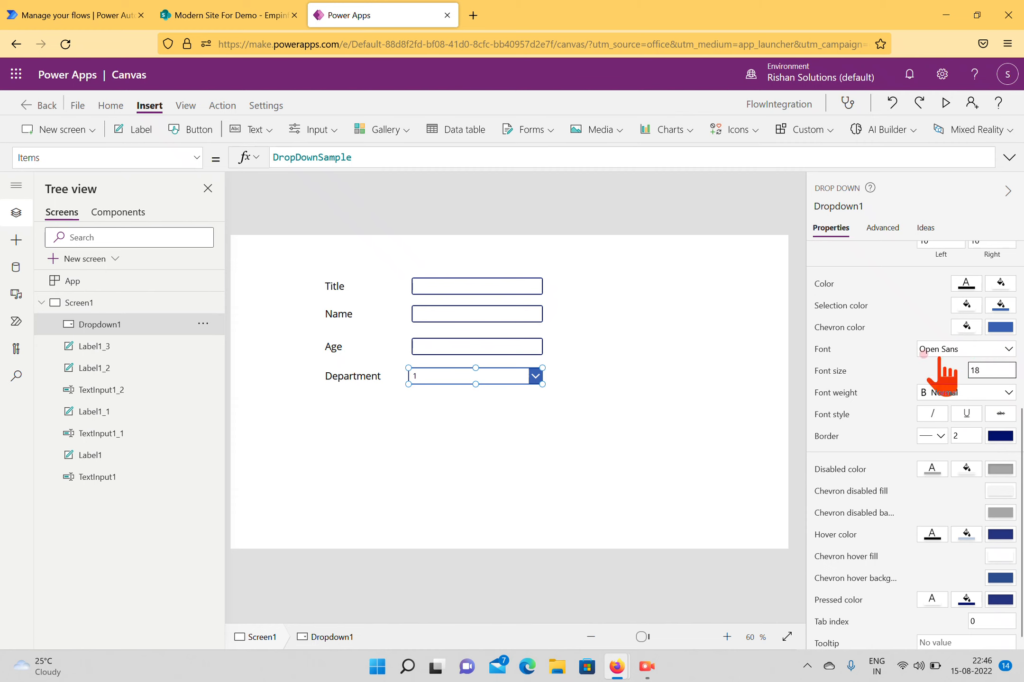
{"action": "left_click", "coordinate": [696, 391]}
{"action": "left_click", "coordinate": [466, 372]}
{"action": "left_click", "coordinate": [425, 368]}
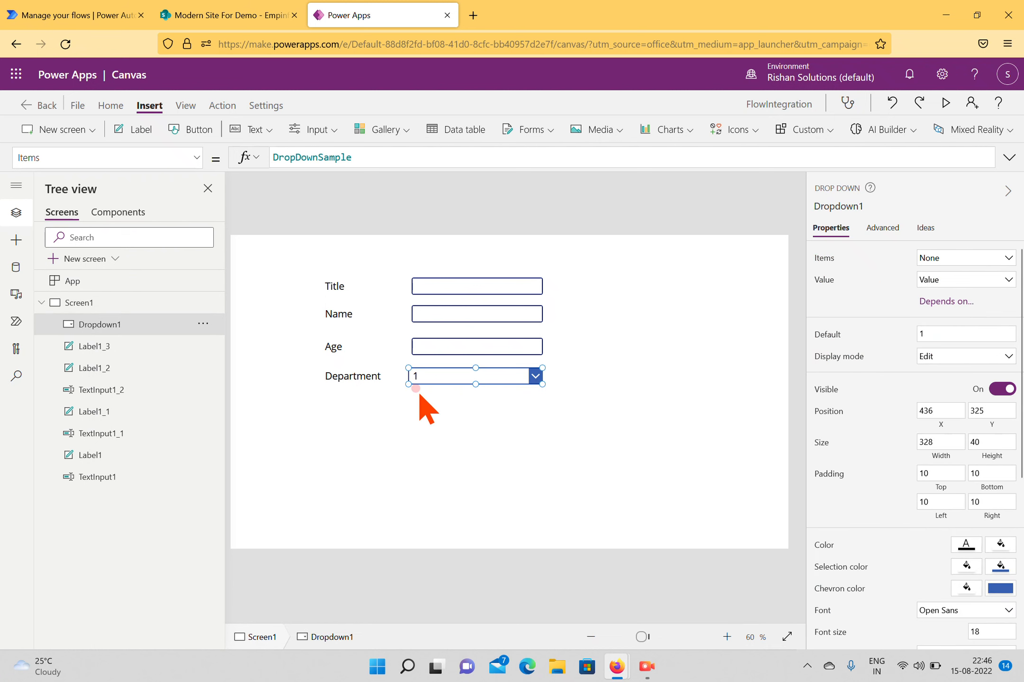
{"action": "left_click_drag", "start_coordinate": [408, 384], "coordinate": [411, 385]}
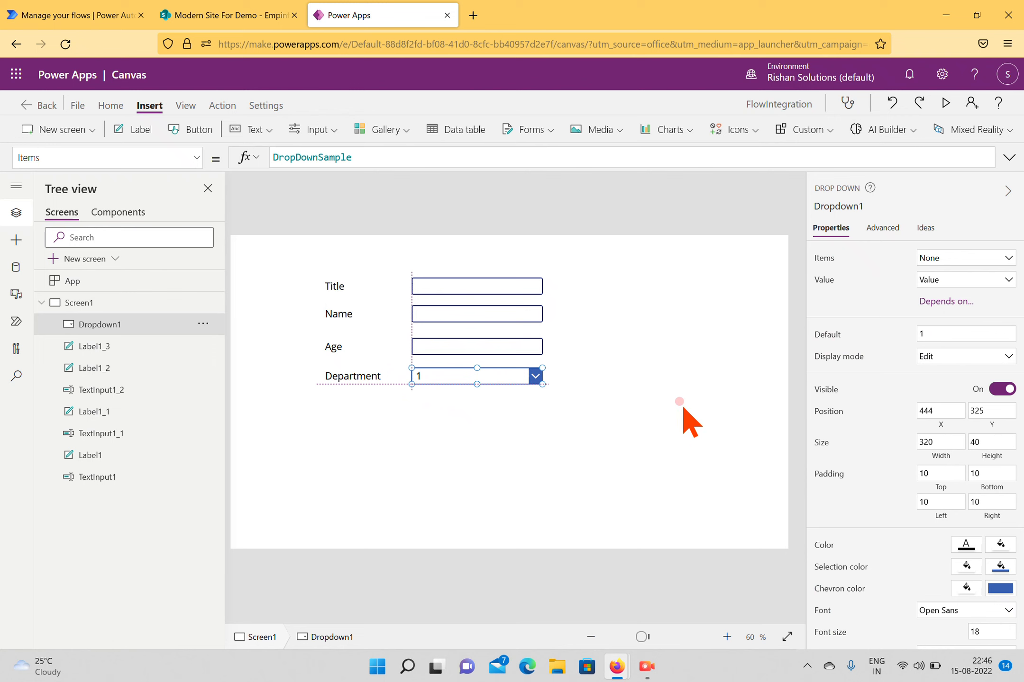
{"action": "left_click", "coordinate": [669, 389]}
Set the Department drop-down's Items to ["Admin", "IT", "HR", "Marketing"].
{"action": "left_click", "coordinate": [512, 379]}
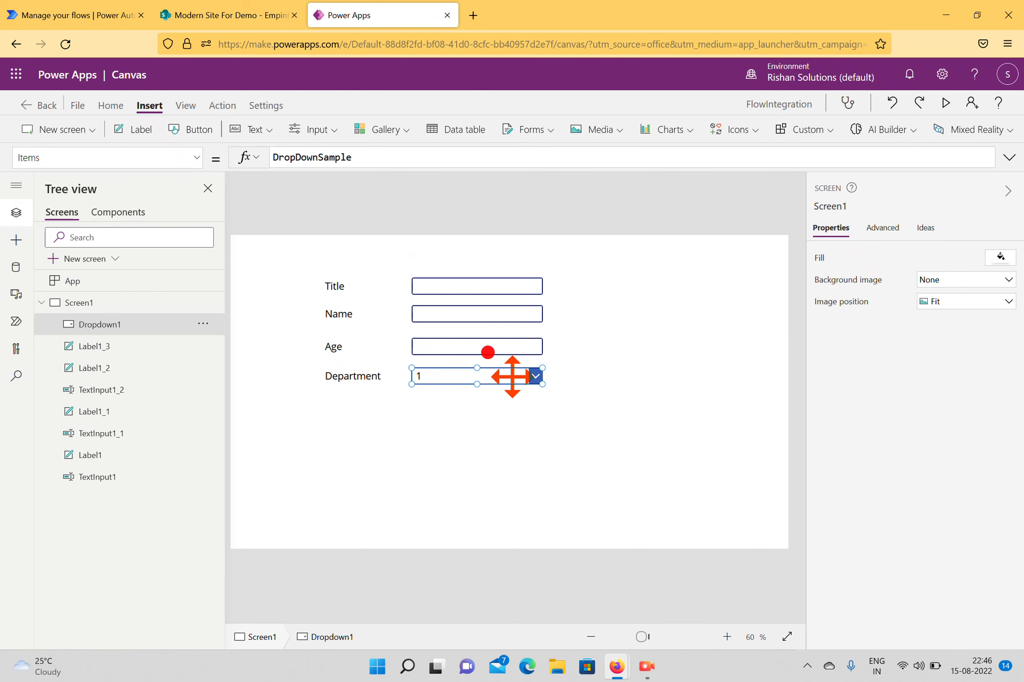
{"action": "left_click_drag", "start_coordinate": [359, 157], "coordinate": [270, 157]}
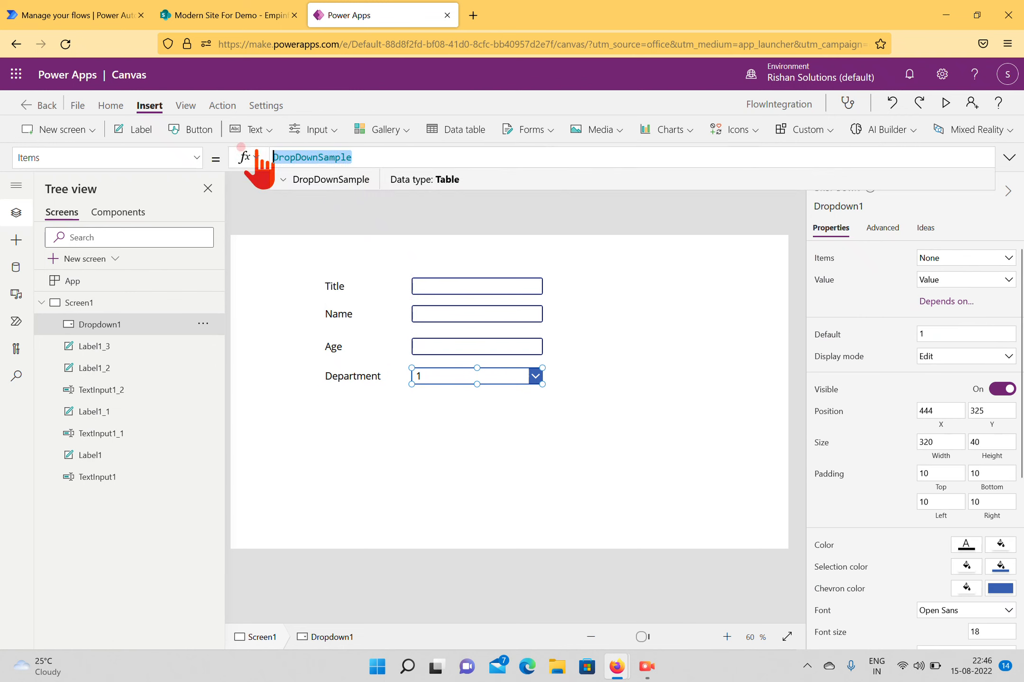
{"action": "key", "text": "BackSpace"}
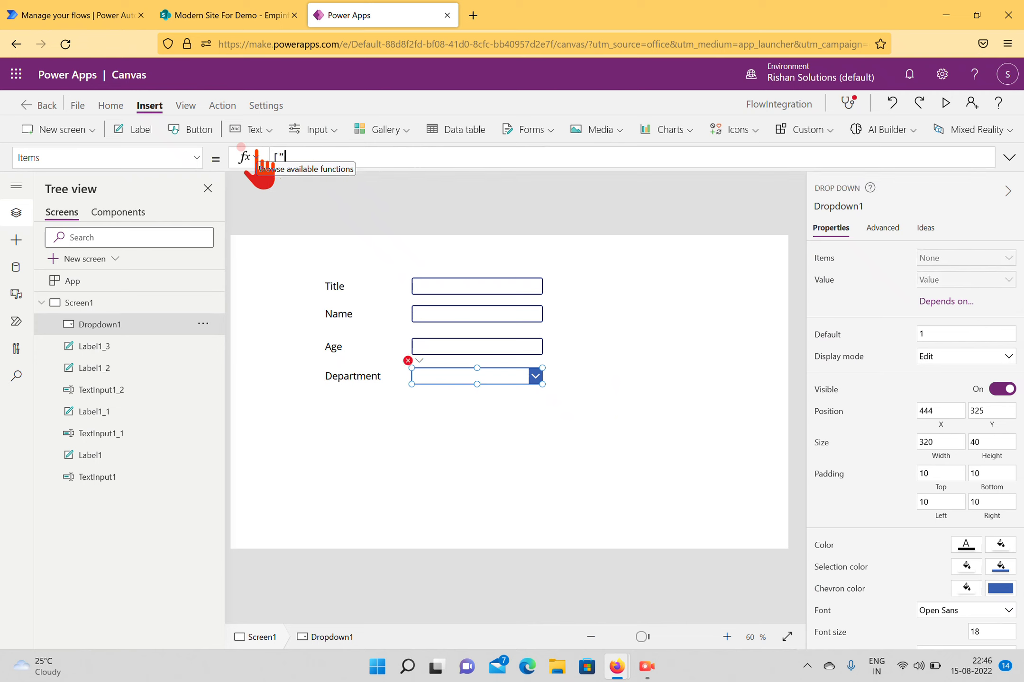
{"action": "type", "text": "\"Admin\", \"IT\""}
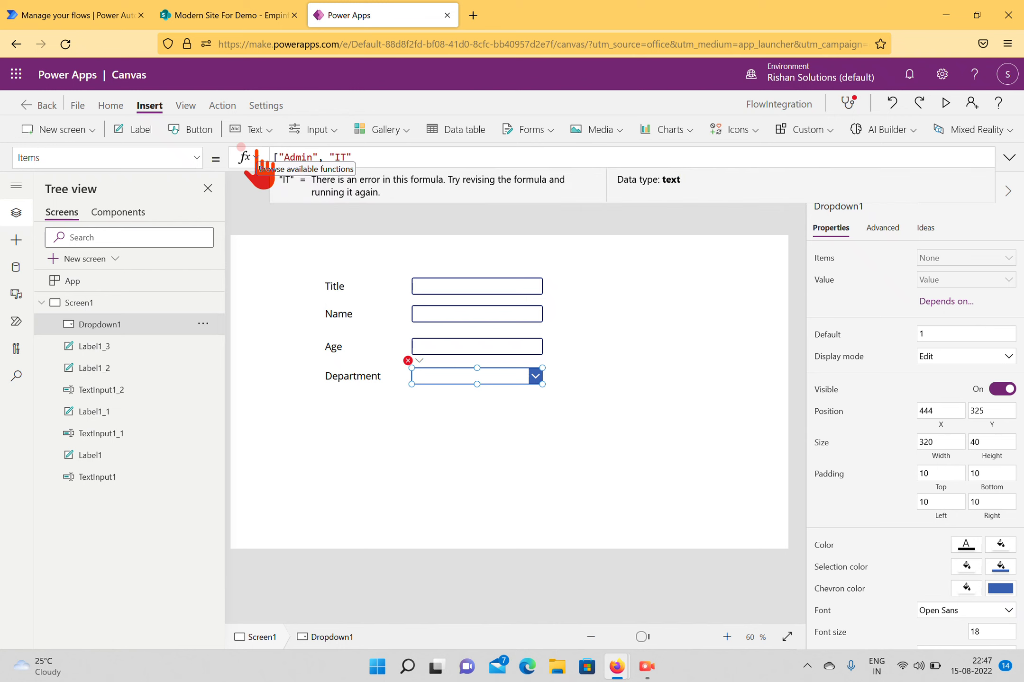
{"action": "type", "text": ", \"HR\","}
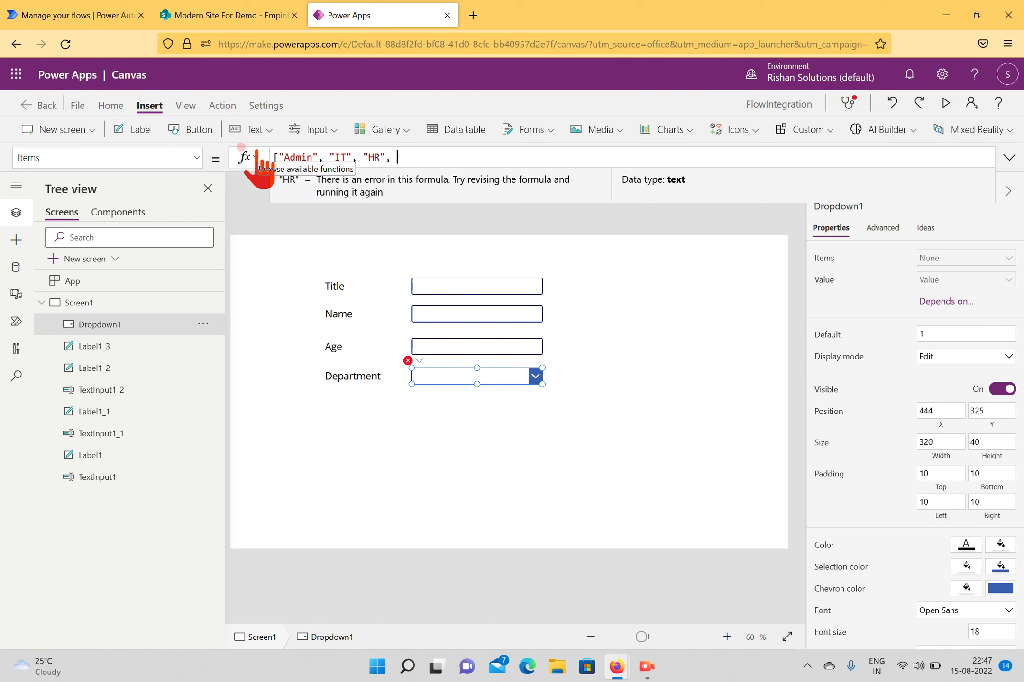
{"action": "type", "text": "\"HR\", Marketing\""}
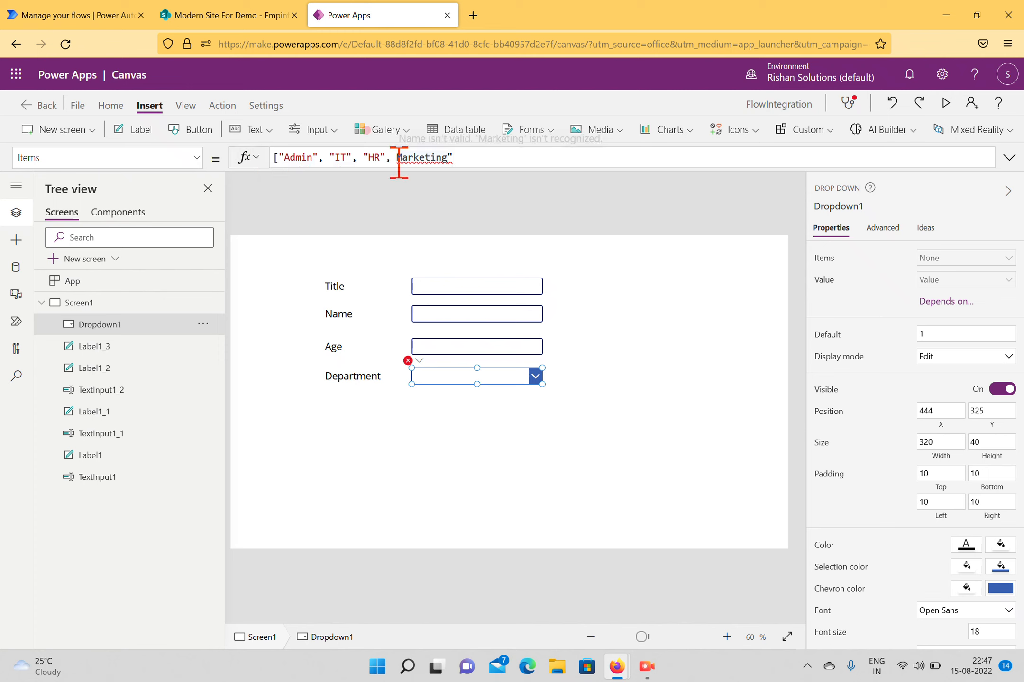
{"action": "left_click_drag", "start_coordinate": [398, 160], "coordinate": [442, 164]}
{"action": "type", "text": "\""}
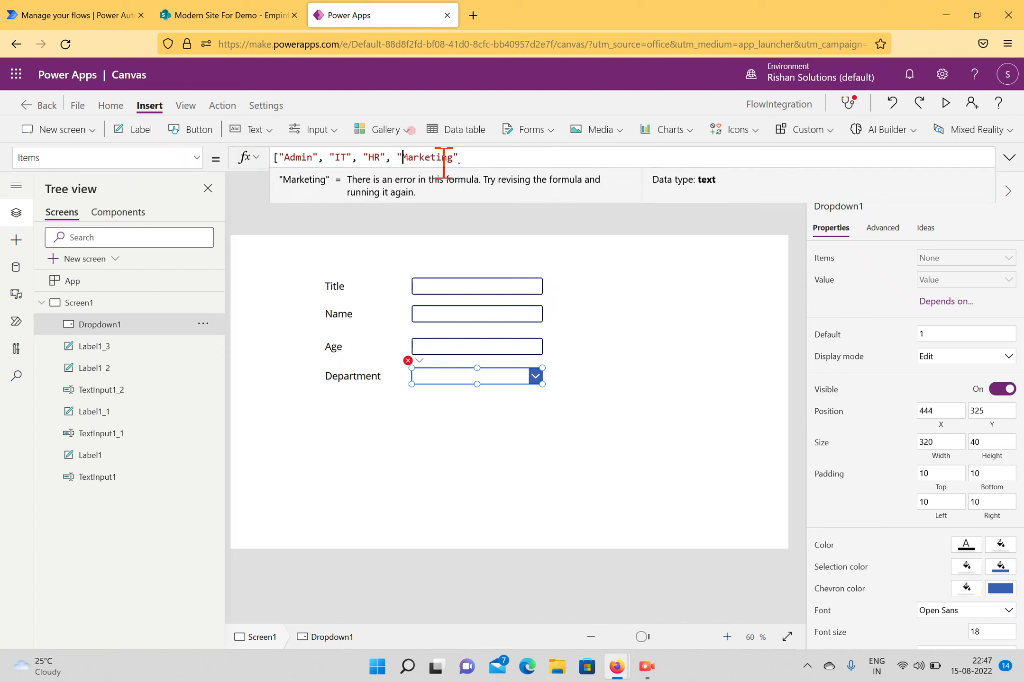
{"action": "type", "text": "]"}
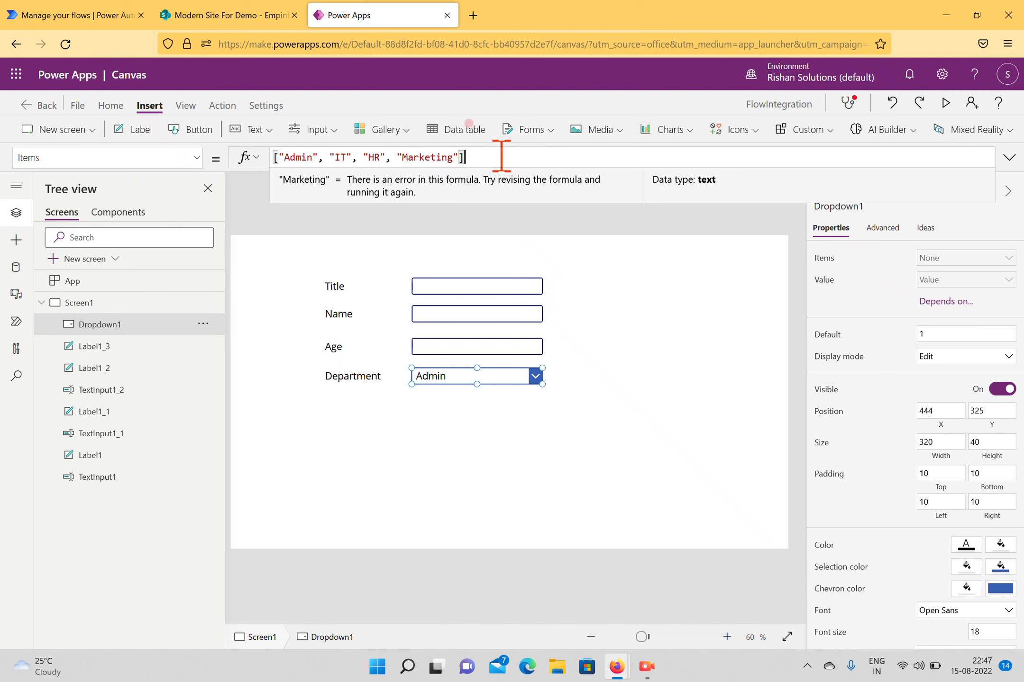
{"action": "left_click", "coordinate": [499, 441]}
Add an empty "" entry before "Admin" in the Department drop-down's Items list.
{"action": "left_click", "coordinate": [455, 379]}
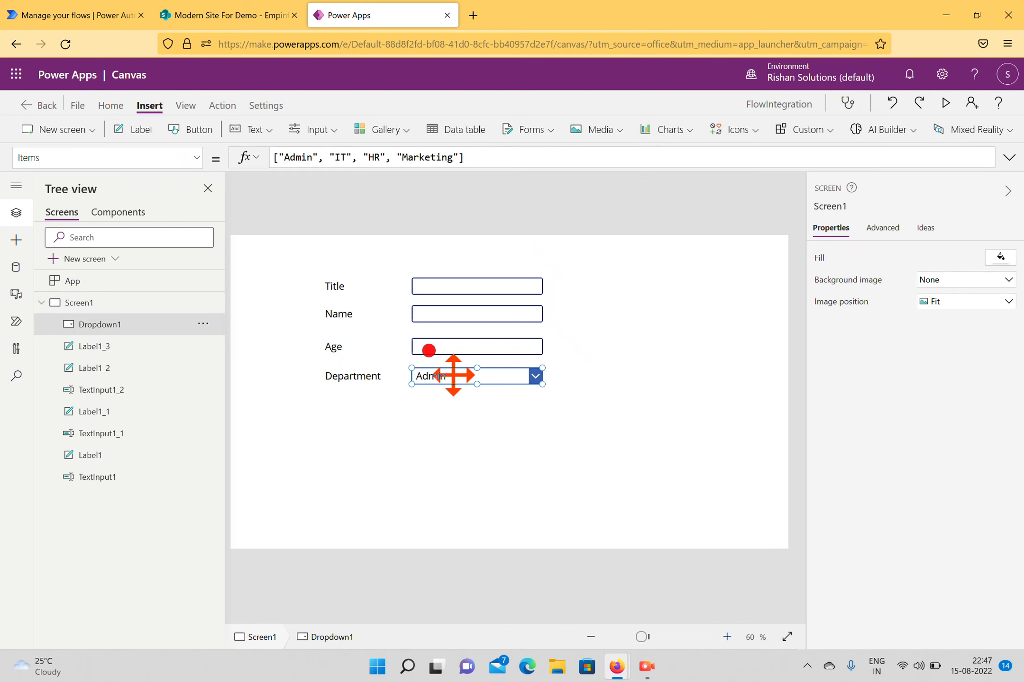
{"action": "left_click", "coordinate": [277, 157]}
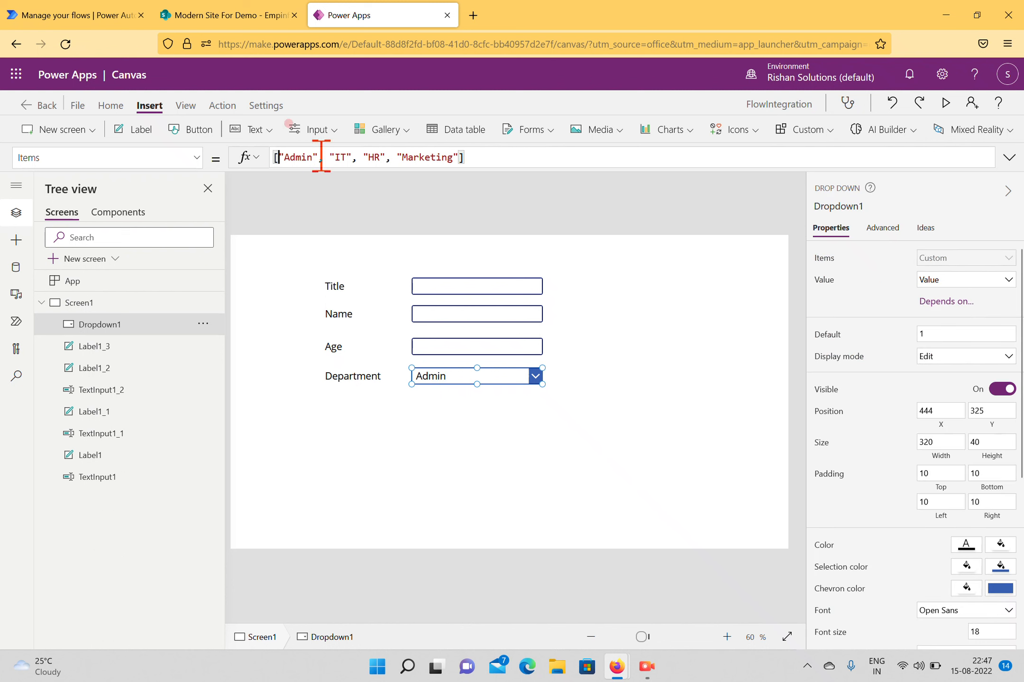
{"action": "type", "text": "\""}
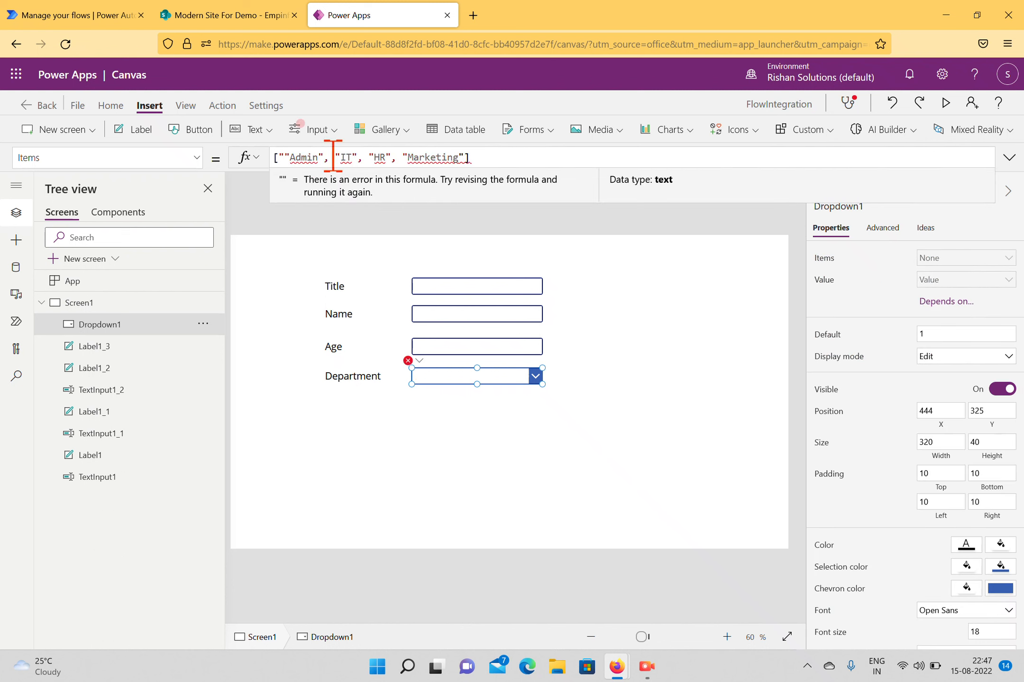
{"action": "type", "text": "\","}
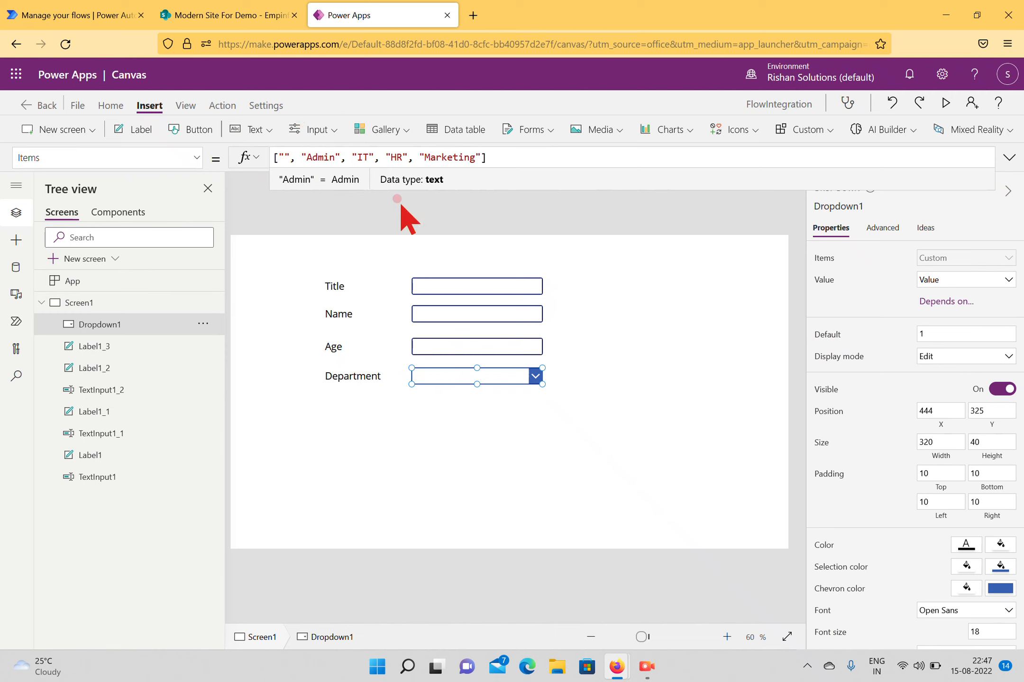
{"action": "left_click", "coordinate": [656, 314]}
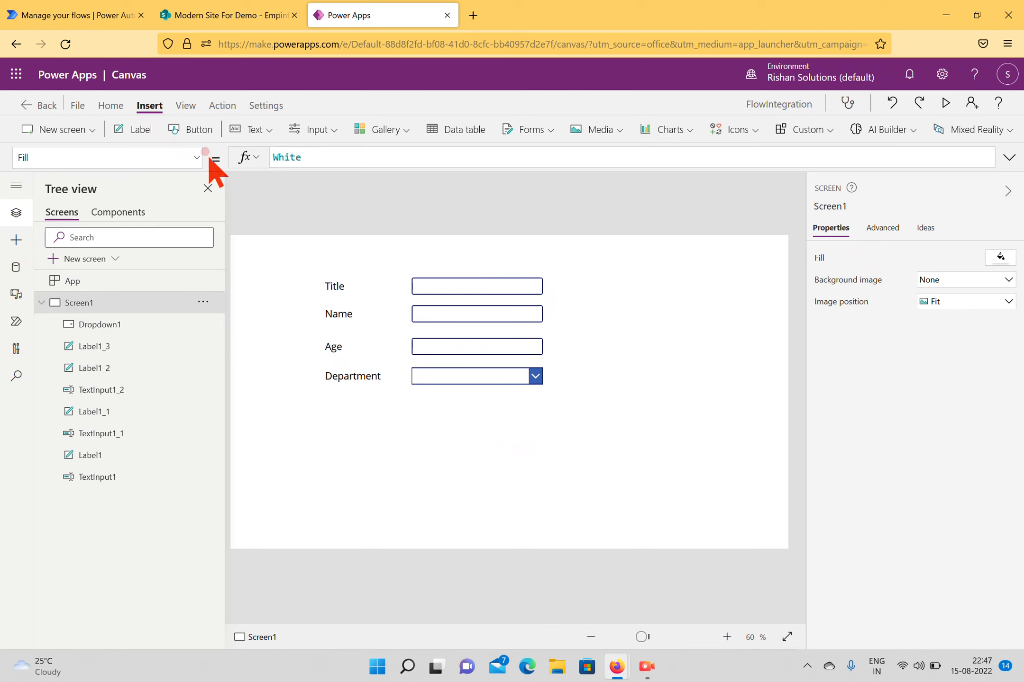
Insert a button below the Department drop-down, aligned with the inputs at X 444, Y 443, and set its text to Save.
{"action": "left_click", "coordinate": [203, 134]}
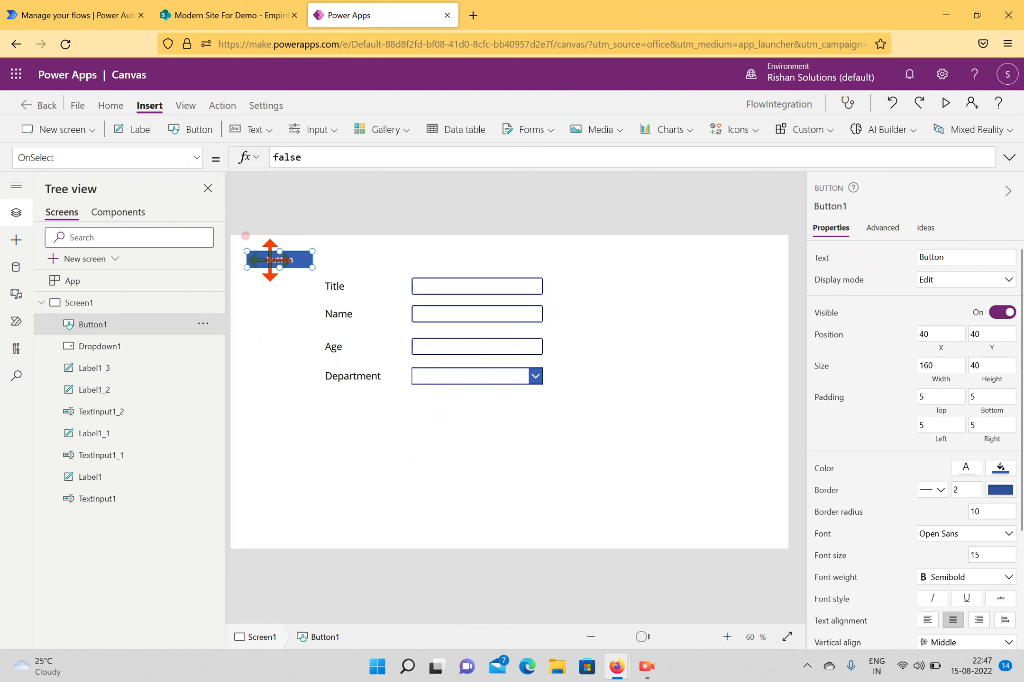
{"action": "left_click_drag", "start_coordinate": [269, 260], "coordinate": [432, 424]}
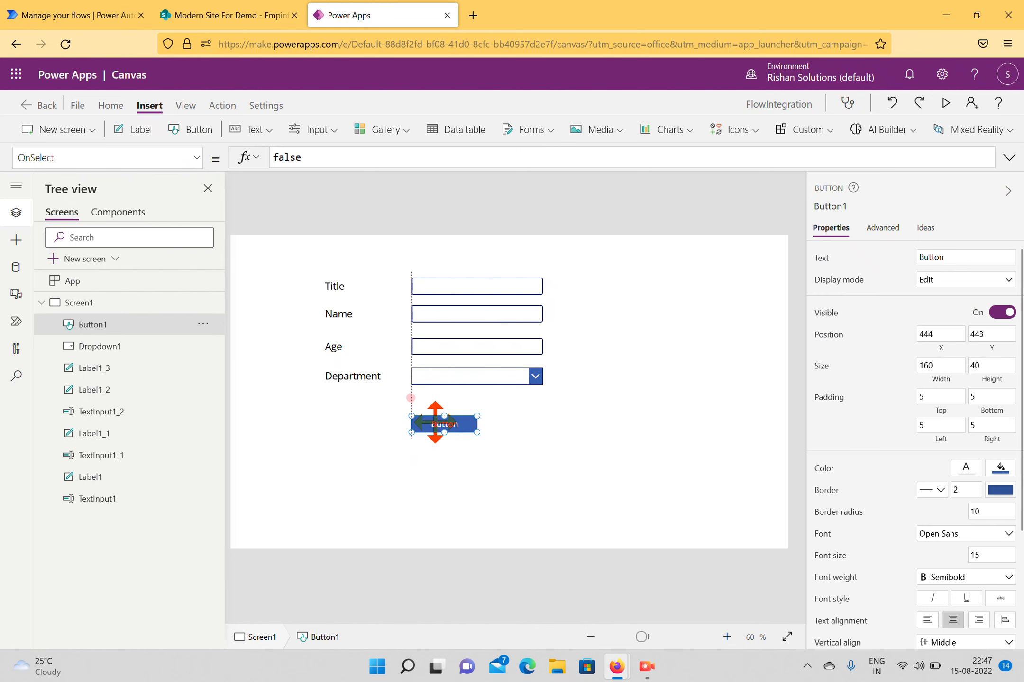
{"action": "left_click", "coordinate": [946, 256]}
{"action": "type", "text": "Save"}
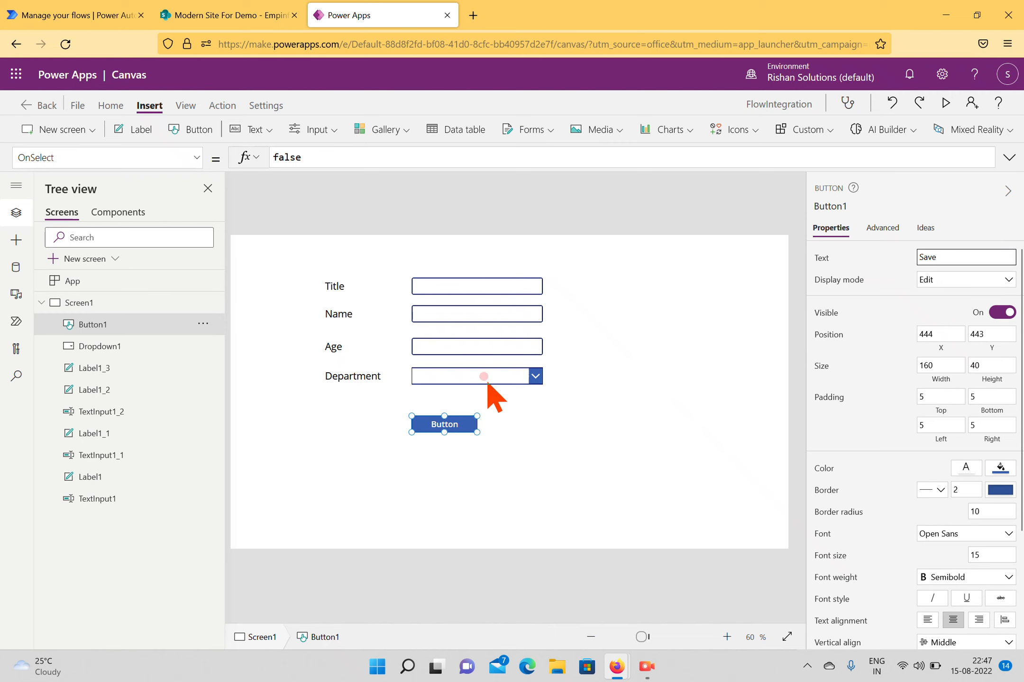
{"action": "left_click", "coordinate": [684, 390]}
Set the Save button's font size to 18 and enlarge the button in width and height.
{"action": "left_click", "coordinate": [450, 424]}
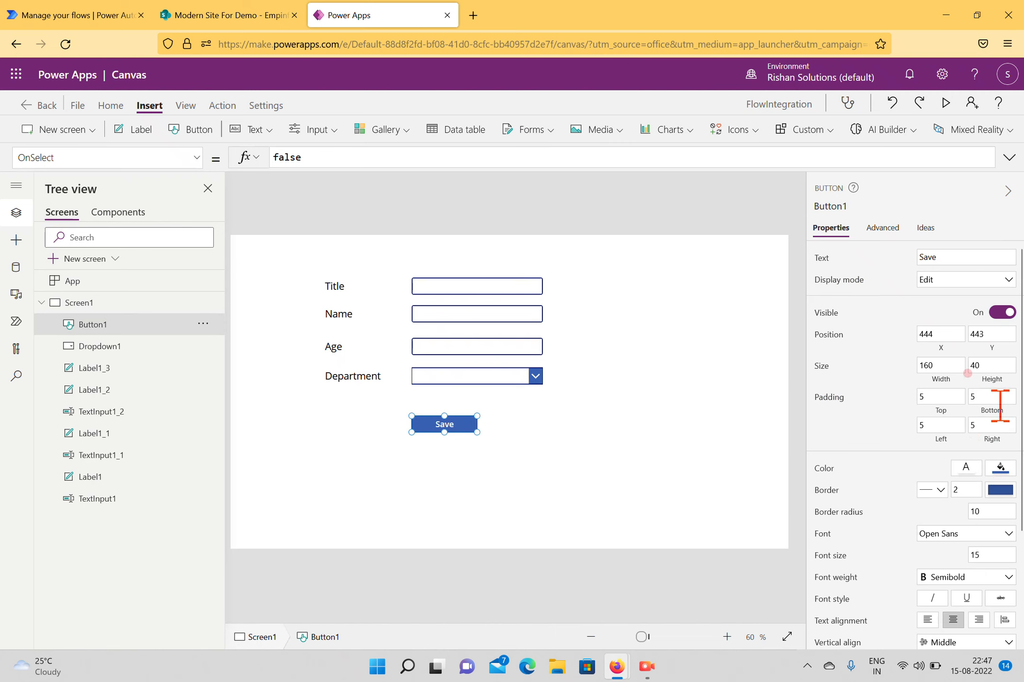
{"action": "scroll", "coordinate": [991, 403], "scroll_direction": "down", "scroll_amount": 3}
{"action": "left_click", "coordinate": [988, 409]}
{"action": "key", "text": "BackSpace"}
{"action": "type", "text": "8"}
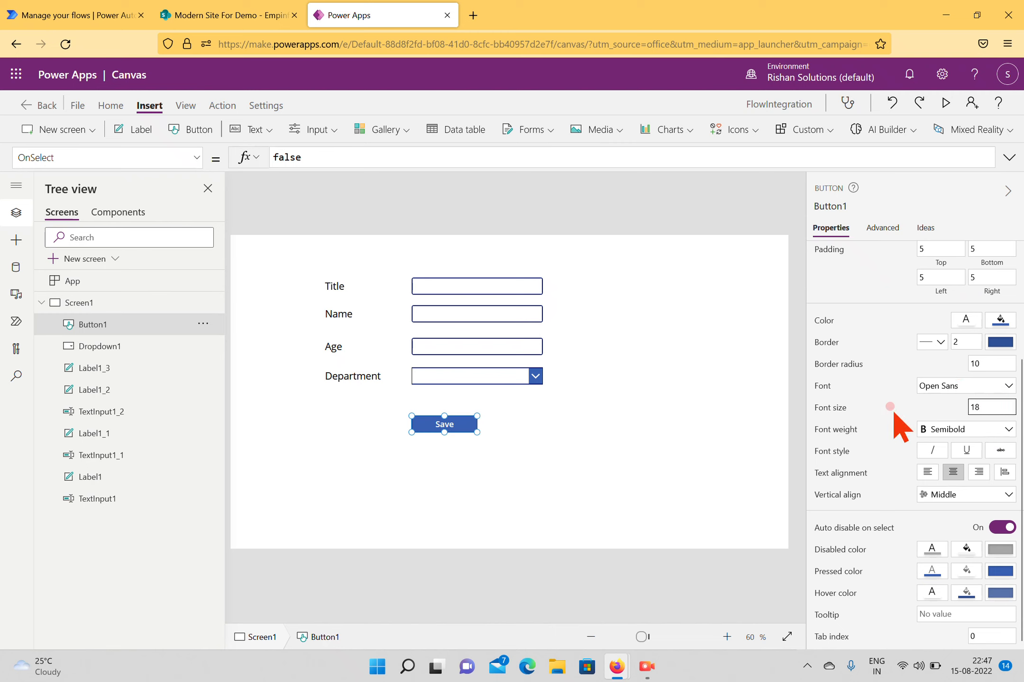
{"action": "left_click", "coordinate": [645, 400]}
{"action": "left_click", "coordinate": [476, 434]}
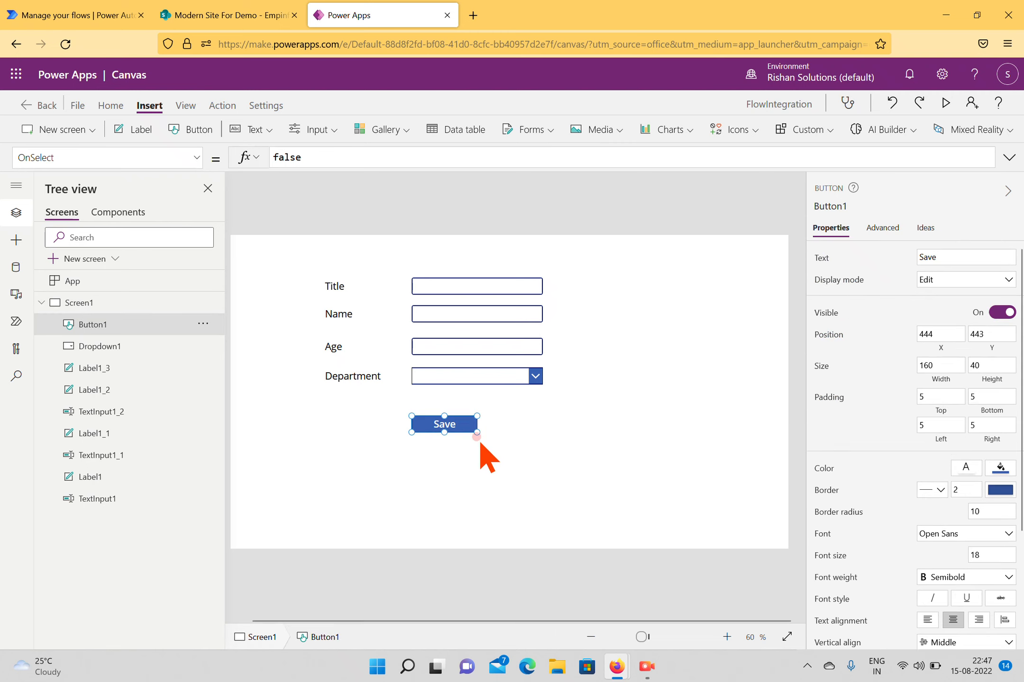
{"action": "left_click_drag", "start_coordinate": [477, 432], "coordinate": [512, 442]}
{"action": "left_click", "coordinate": [613, 421]}
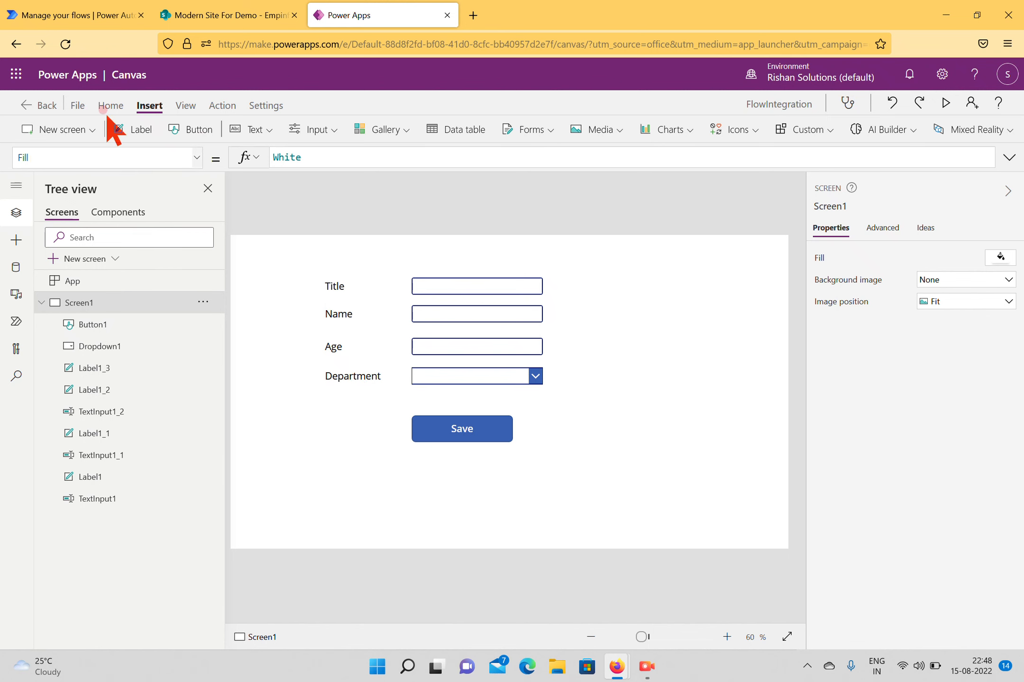
Switch to Power Automate and examine the trigger choices for building an instant cloud flow.
{"action": "left_click", "coordinate": [49, 17]}
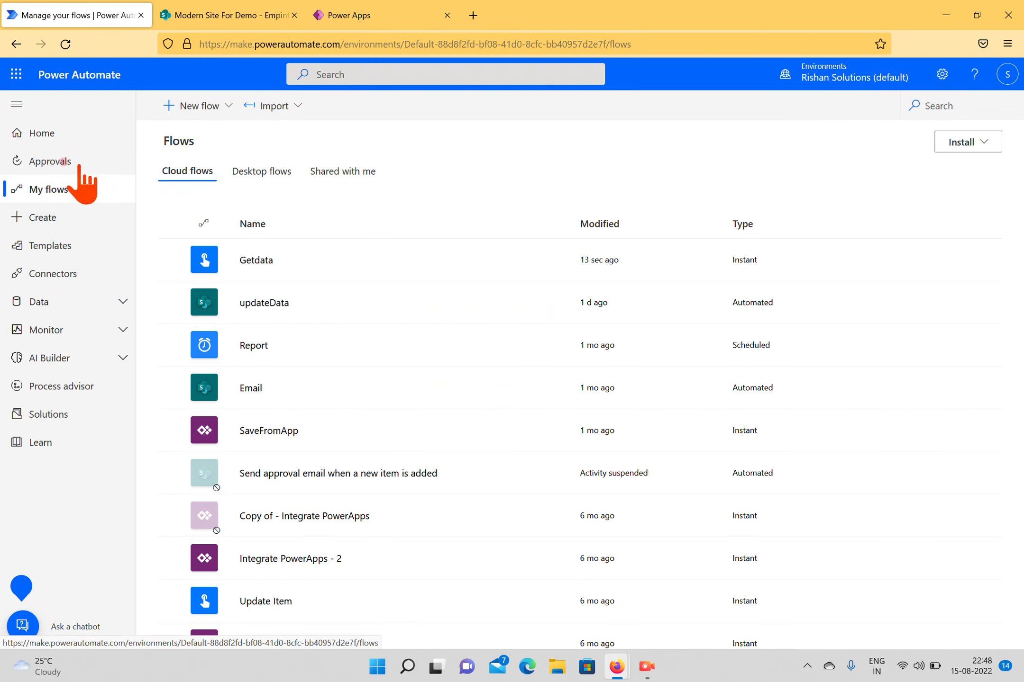
{"action": "left_click", "coordinate": [50, 219]}
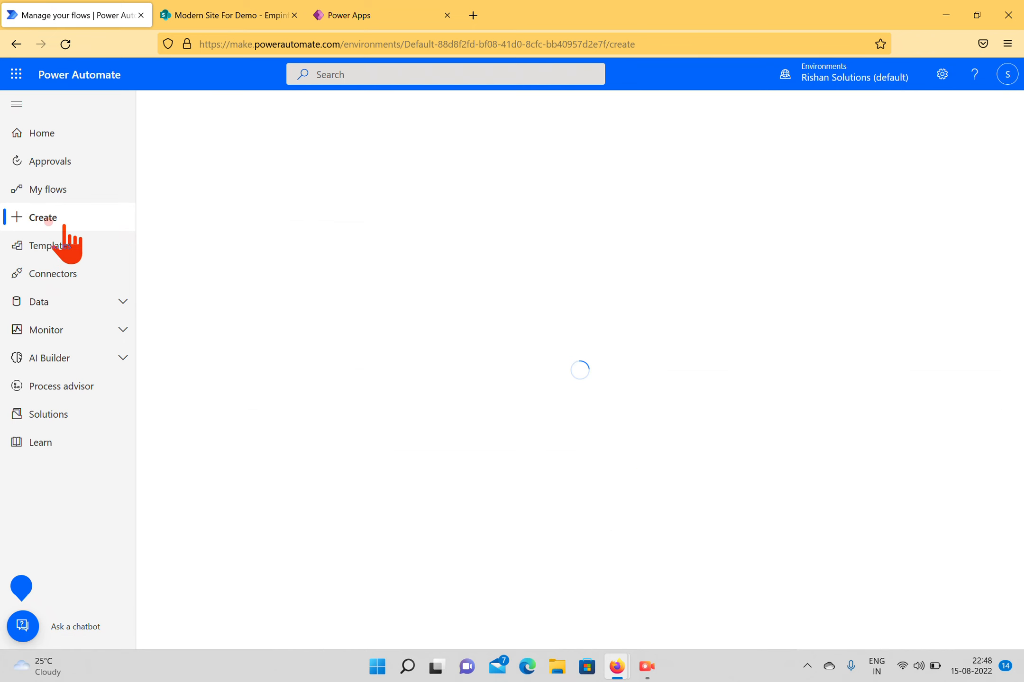
{"action": "left_click", "coordinate": [400, 246]}
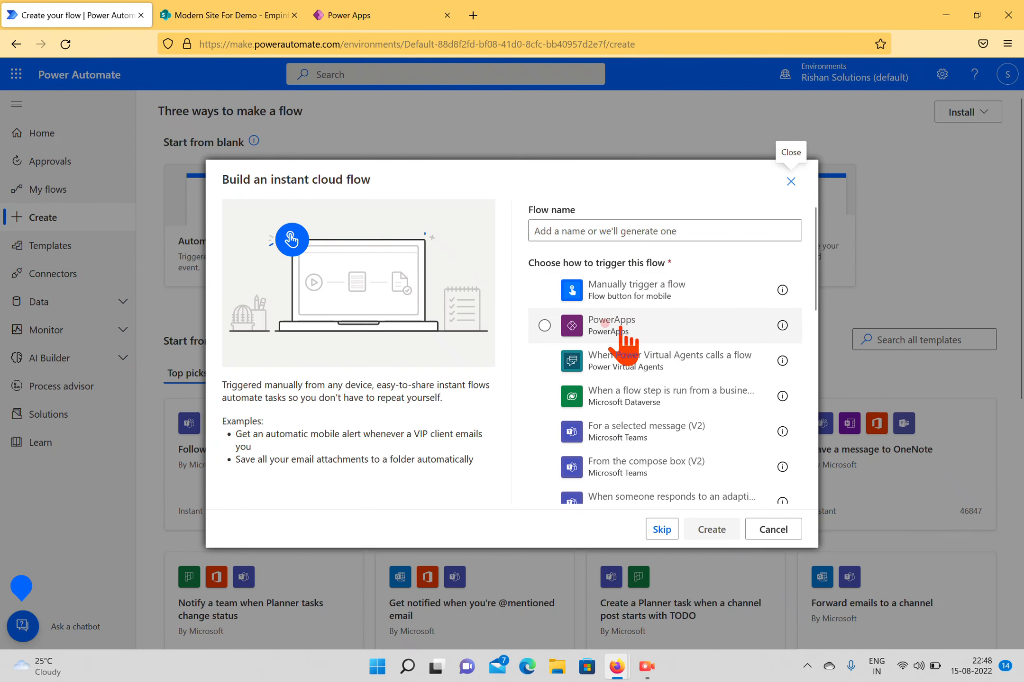
Switch back to Power Apps, create a new flow from blank within the app and inspect its PowerApps trigger.
{"action": "left_click", "coordinate": [345, 14]}
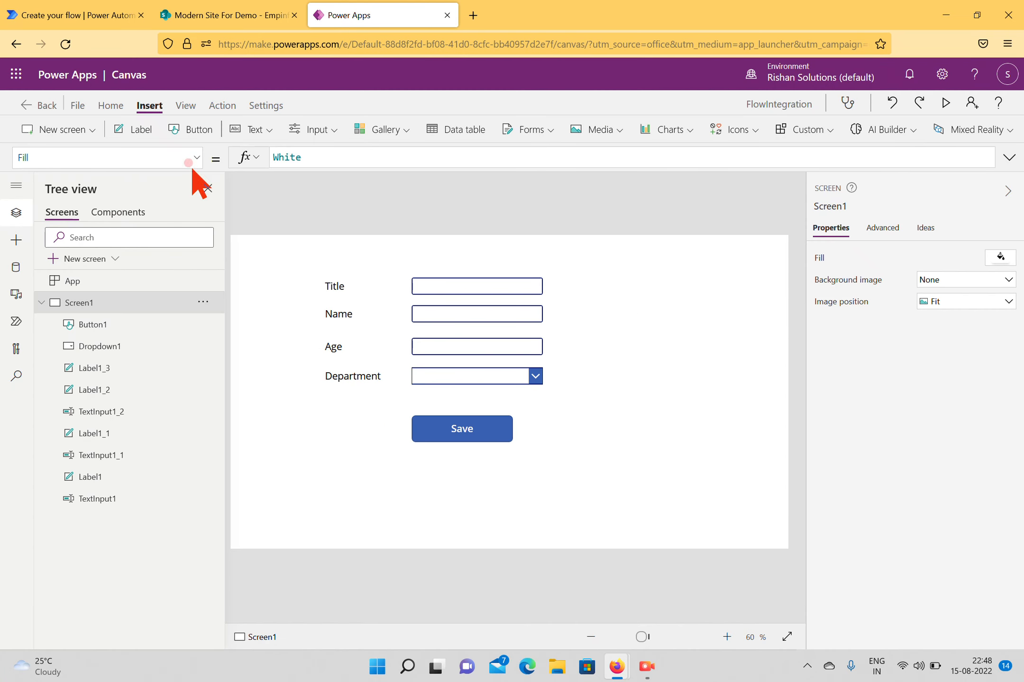
{"action": "left_click", "coordinate": [16, 322]}
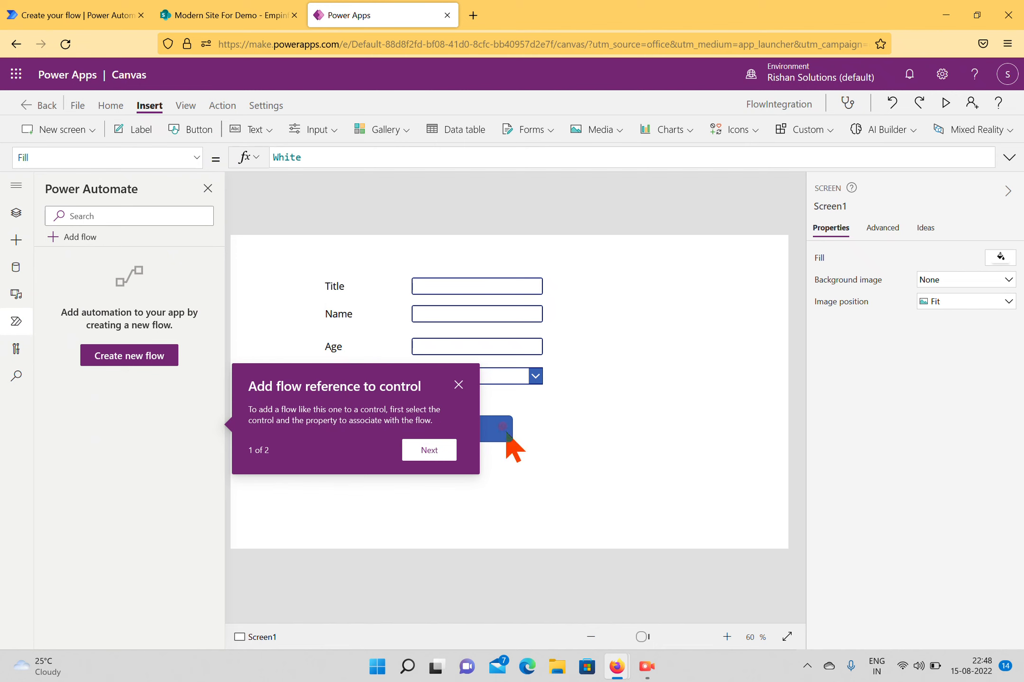
{"action": "left_click", "coordinate": [459, 385]}
{"action": "left_click", "coordinate": [142, 358]}
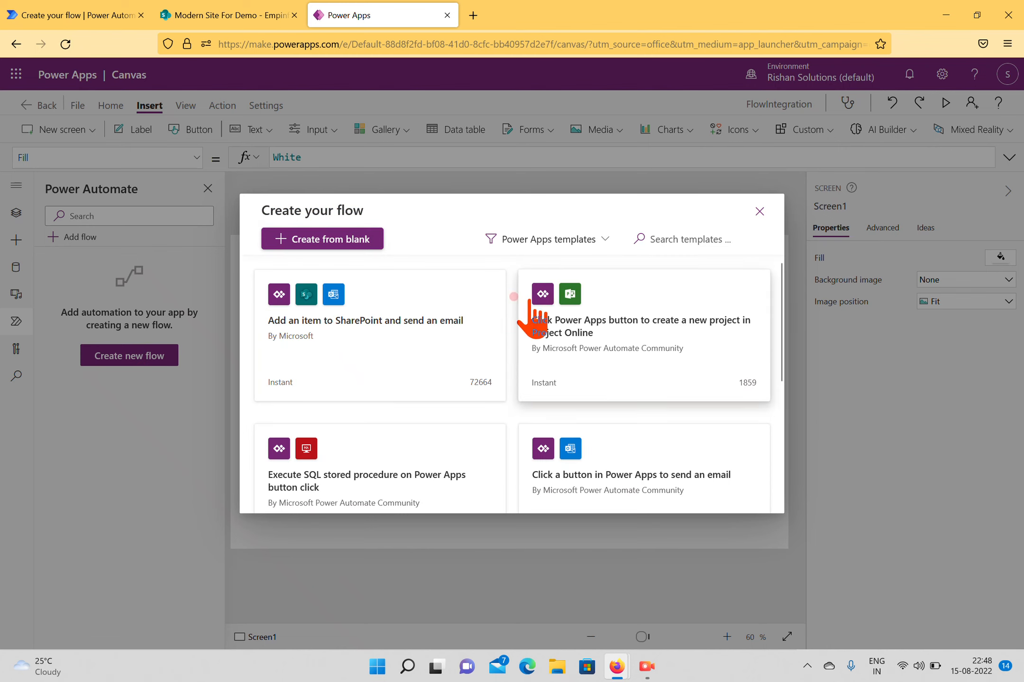
{"action": "left_click", "coordinate": [336, 239]}
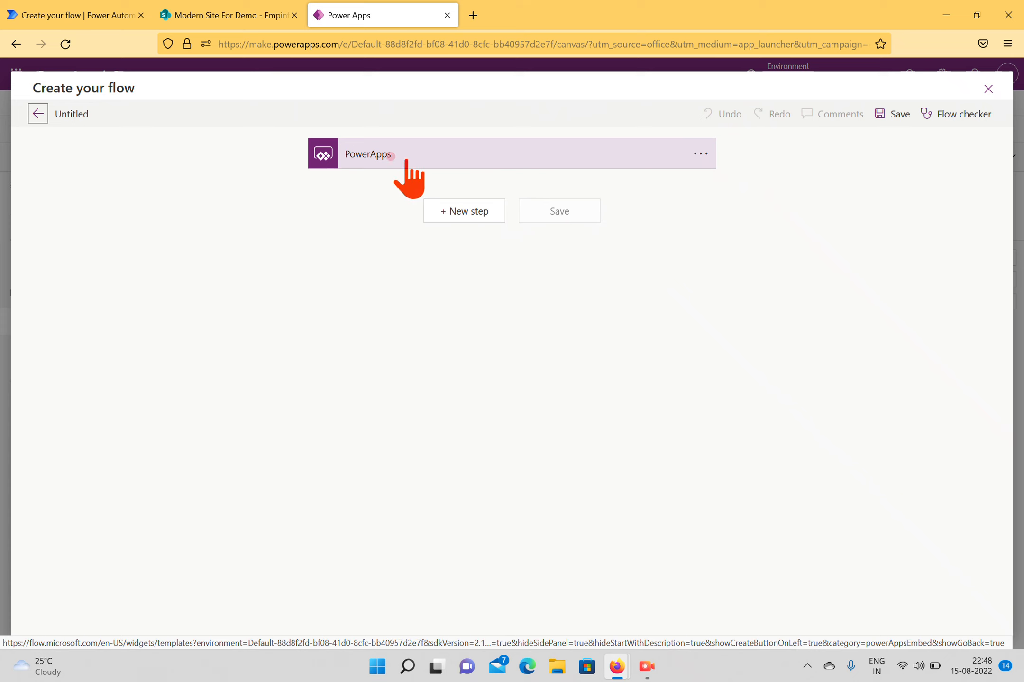
{"action": "left_click", "coordinate": [388, 150]}
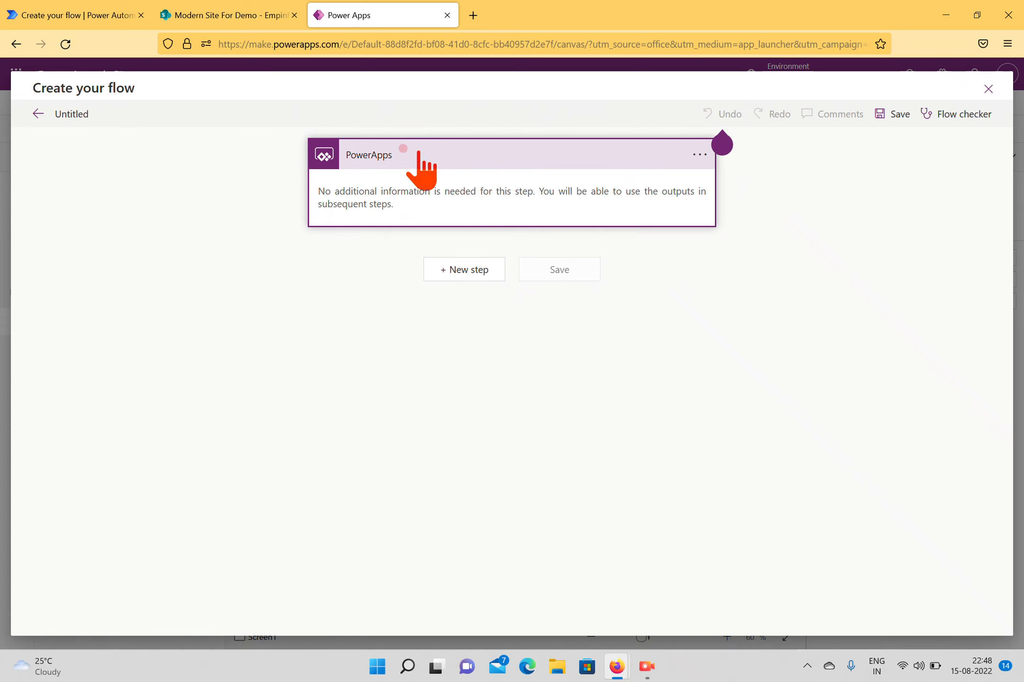
{"action": "left_click", "coordinate": [459, 157]}
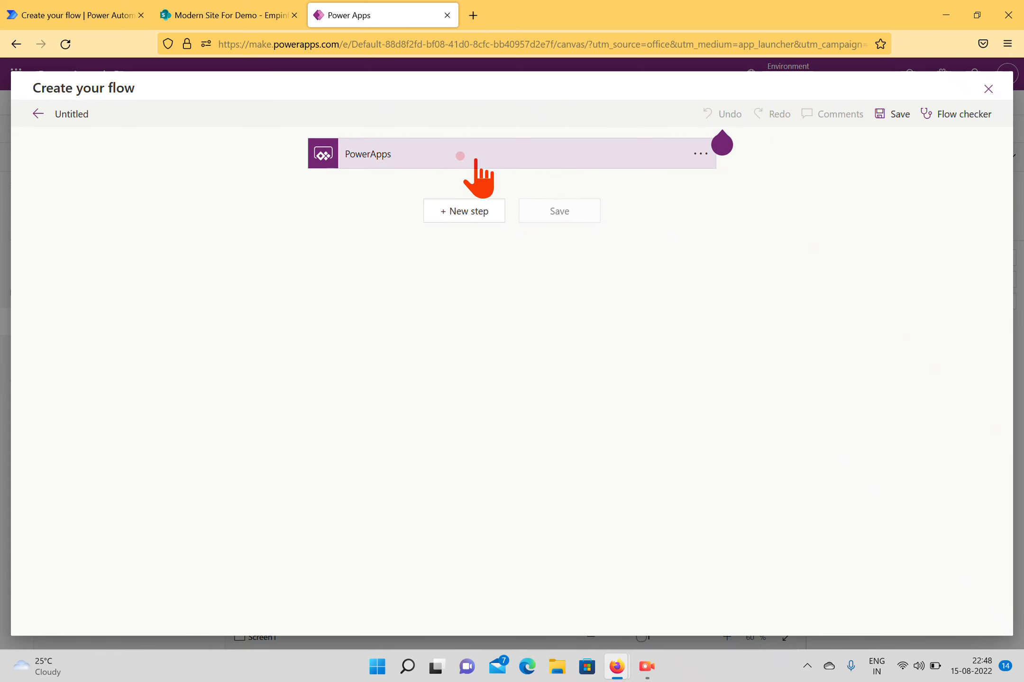
Add an Initialize variable action after the PowerApps trigger and name its variable TitleVariable.
{"action": "left_click", "coordinate": [472, 210]}
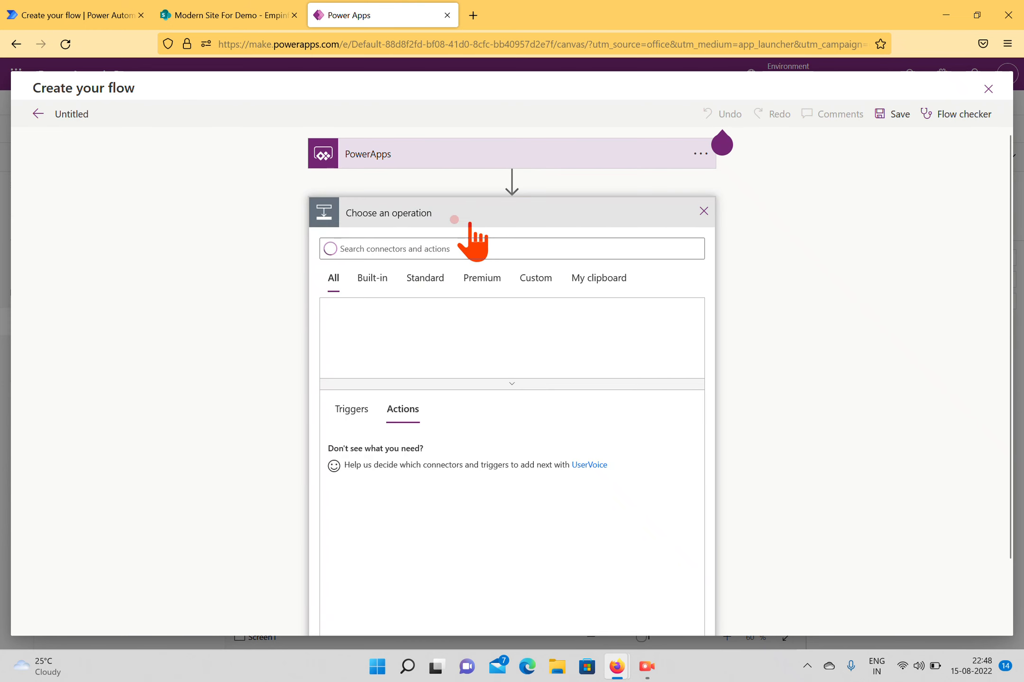
{"action": "scroll", "coordinate": [459, 247], "scroll_direction": "down", "scroll_amount": 2}
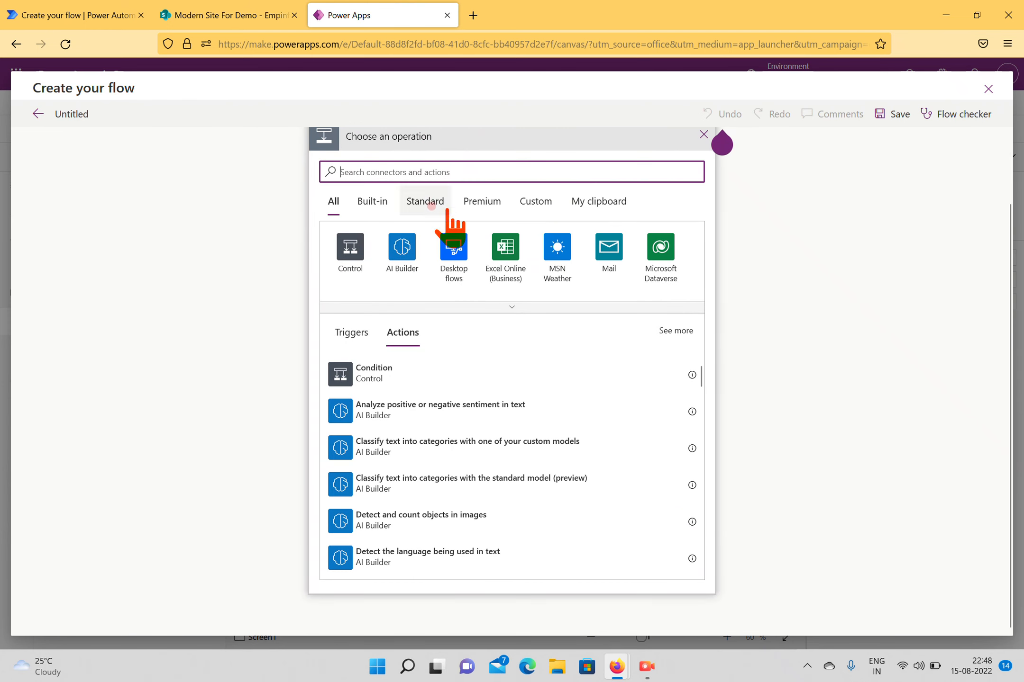
{"action": "left_click", "coordinate": [444, 170]}
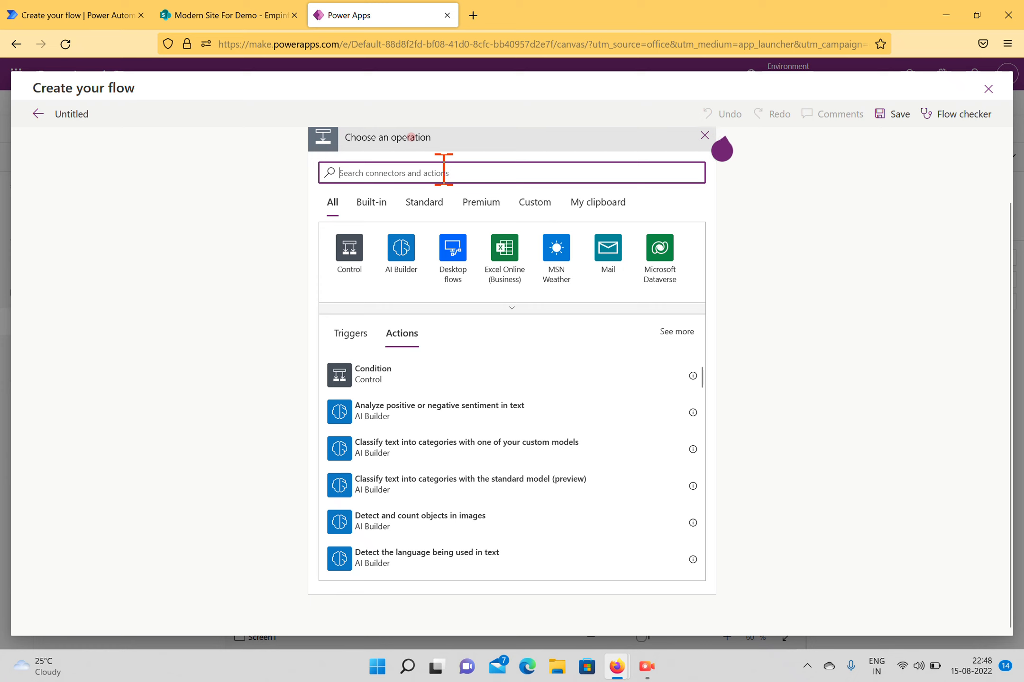
{"action": "type", "text": "inti"}
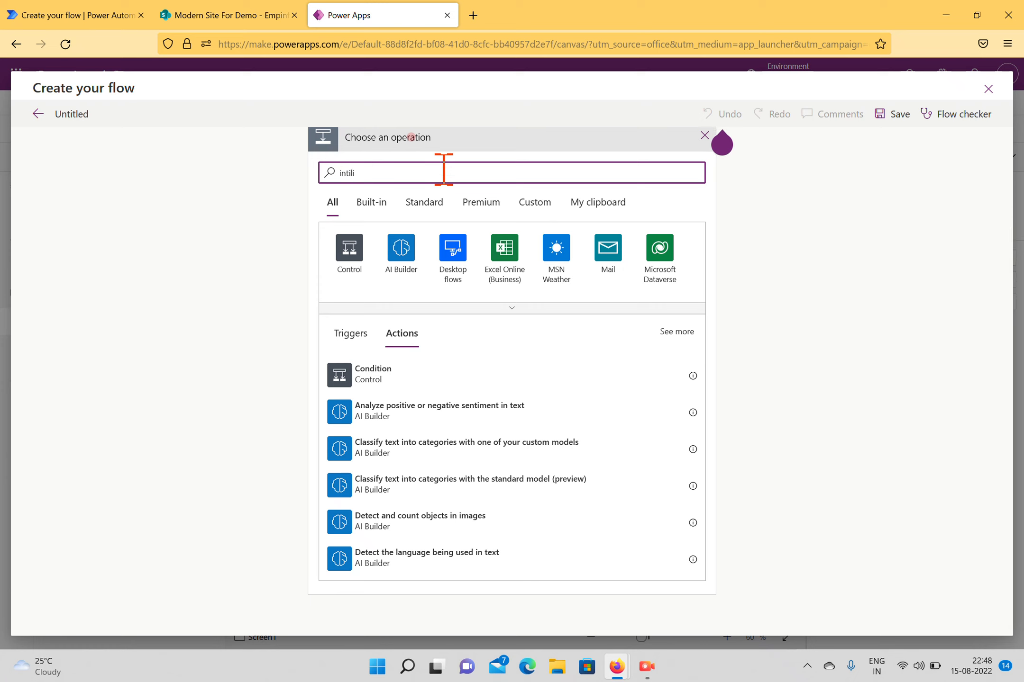
{"action": "type", "text": "li"}
{"action": "key", "text": "BackSpace"}
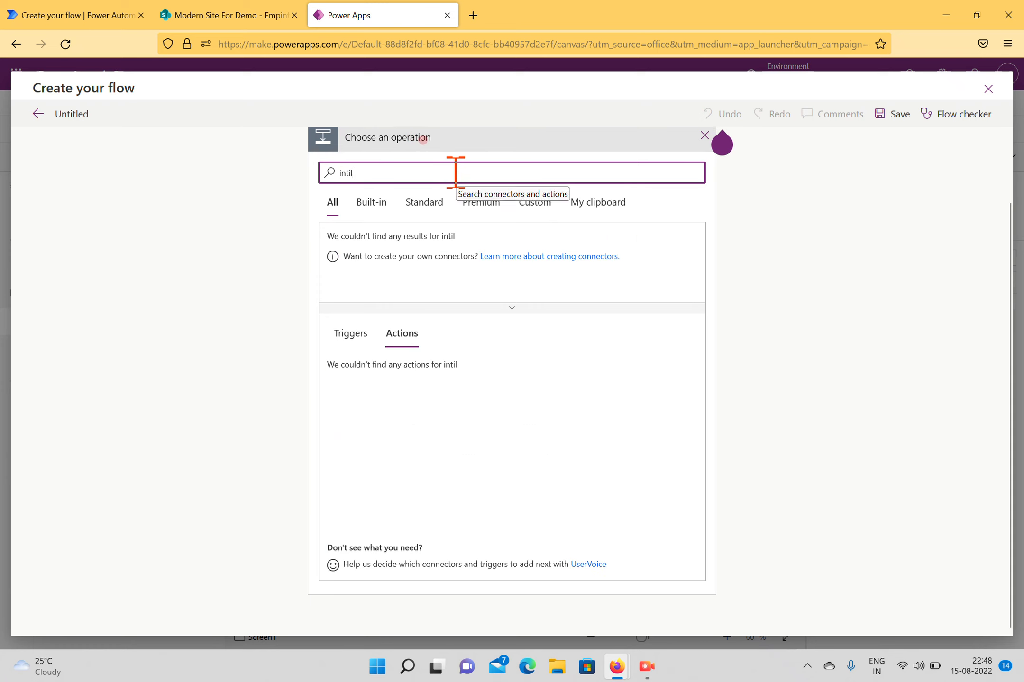
{"action": "key", "text": "BackSpace"}
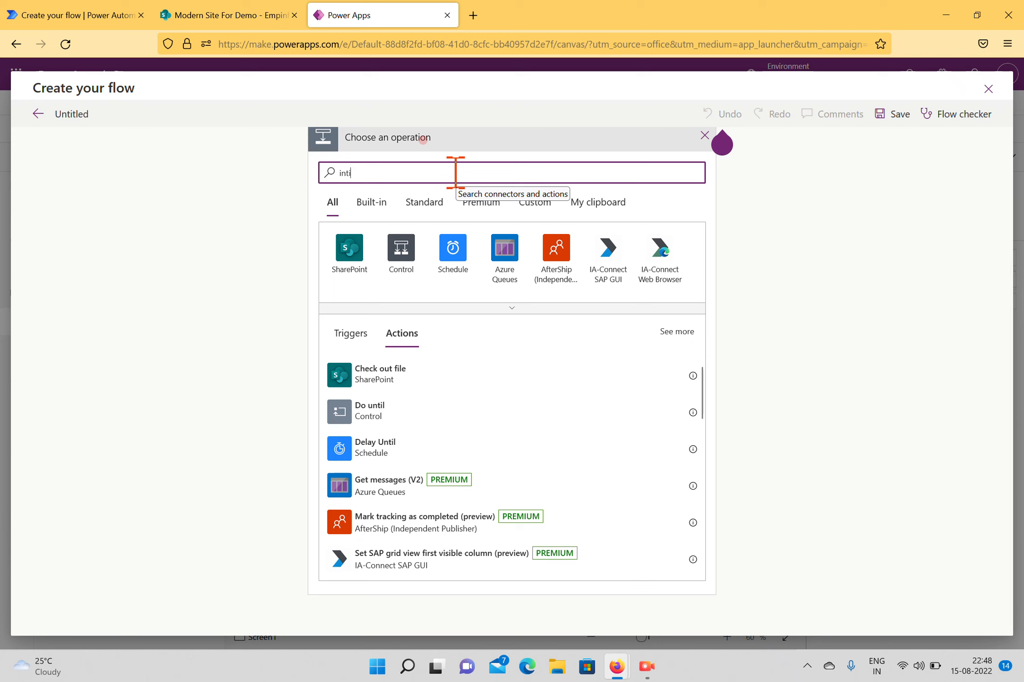
{"action": "key", "text": "BackSpace"}
{"action": "key", "text": "BackSpace"}
{"action": "type", "text": "variable"}
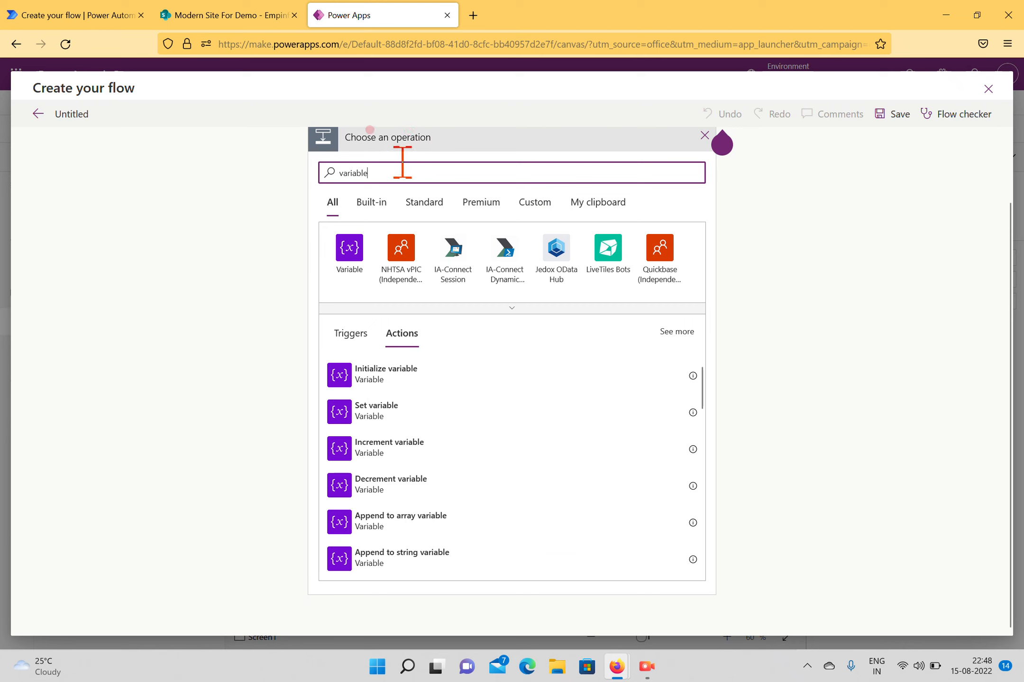
{"action": "left_click", "coordinate": [391, 376]}
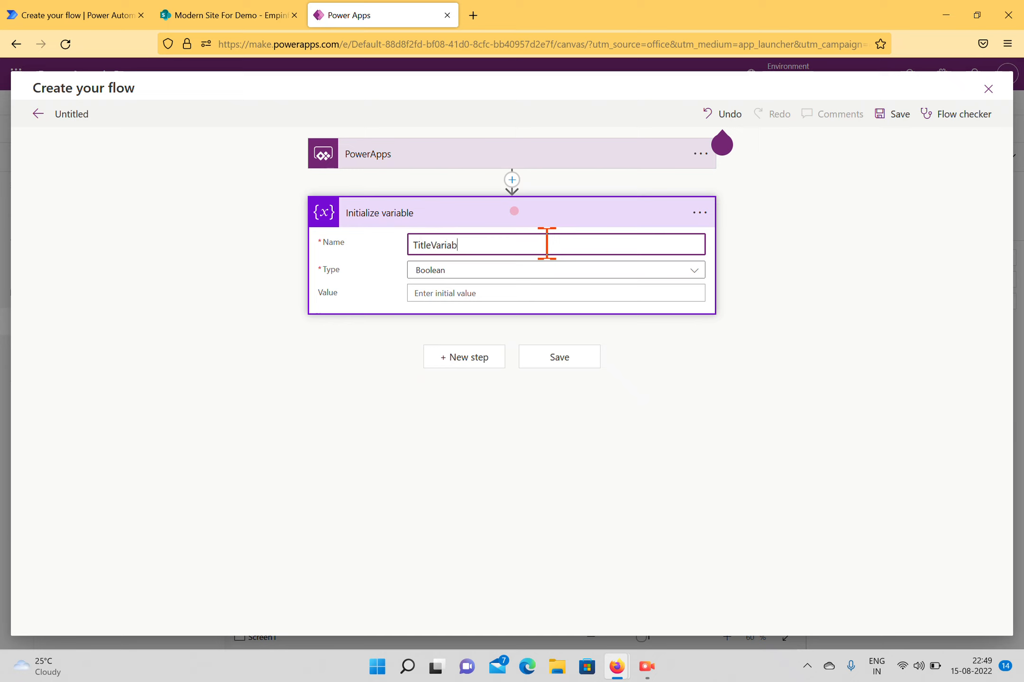
Rename the Initialize variable action below the PowerApps trigger to TitleVar.
{"action": "left_click", "coordinate": [700, 212]}
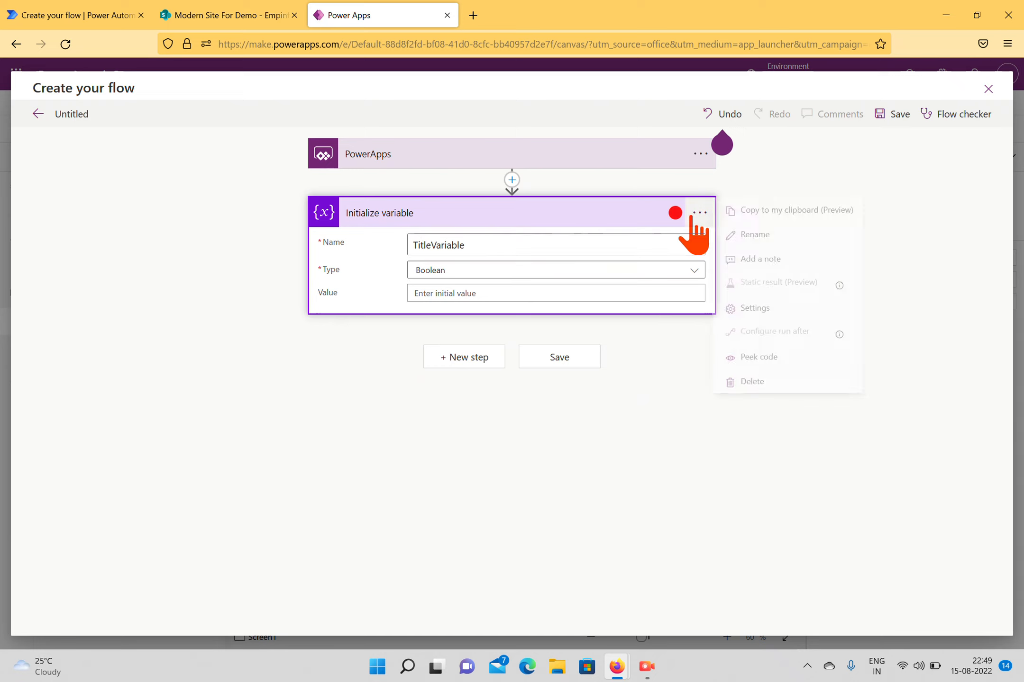
{"action": "left_click", "coordinate": [775, 237]}
{"action": "type", "text": "TitleVar"}
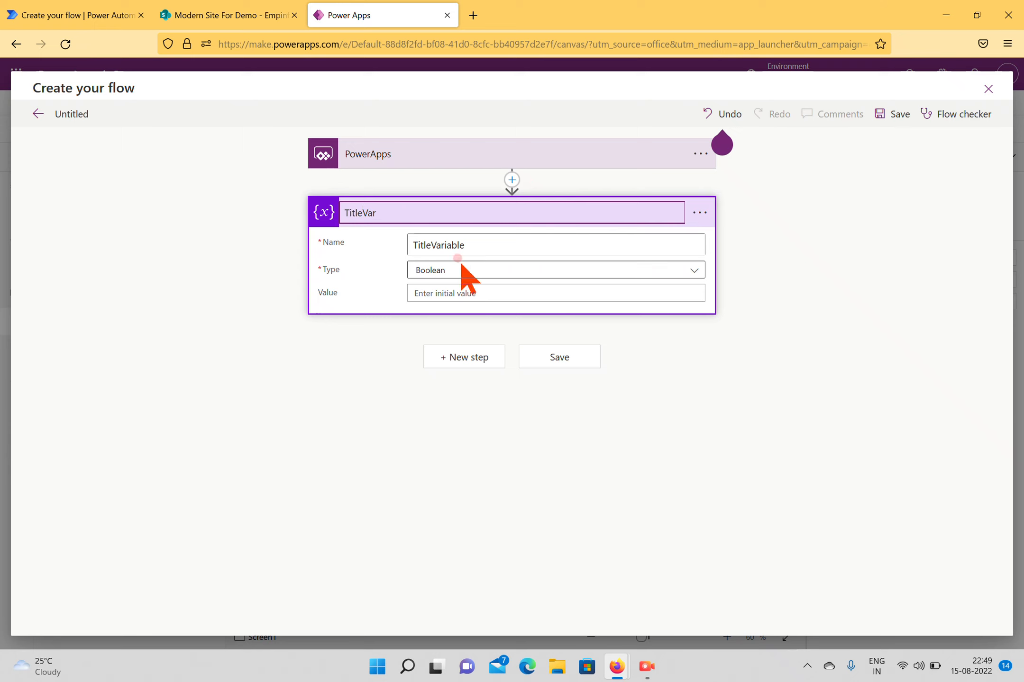
Set TitleVariable's type to String and use Ask in PowerApps as its initial value.
{"action": "left_click", "coordinate": [498, 270]}
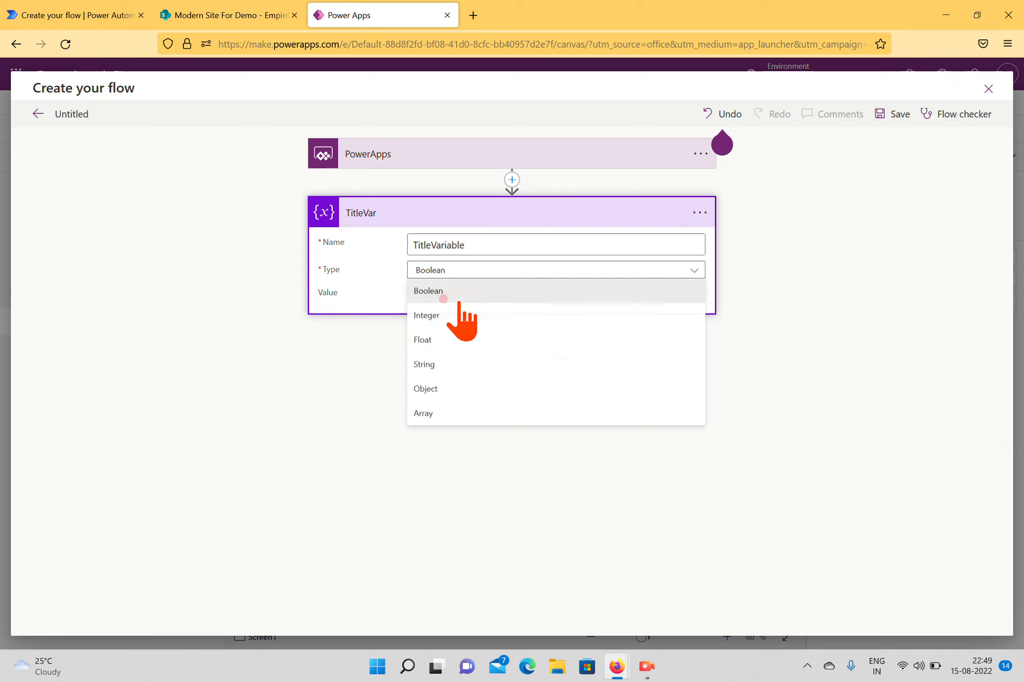
{"action": "left_click", "coordinate": [453, 365]}
{"action": "left_click", "coordinate": [611, 289]}
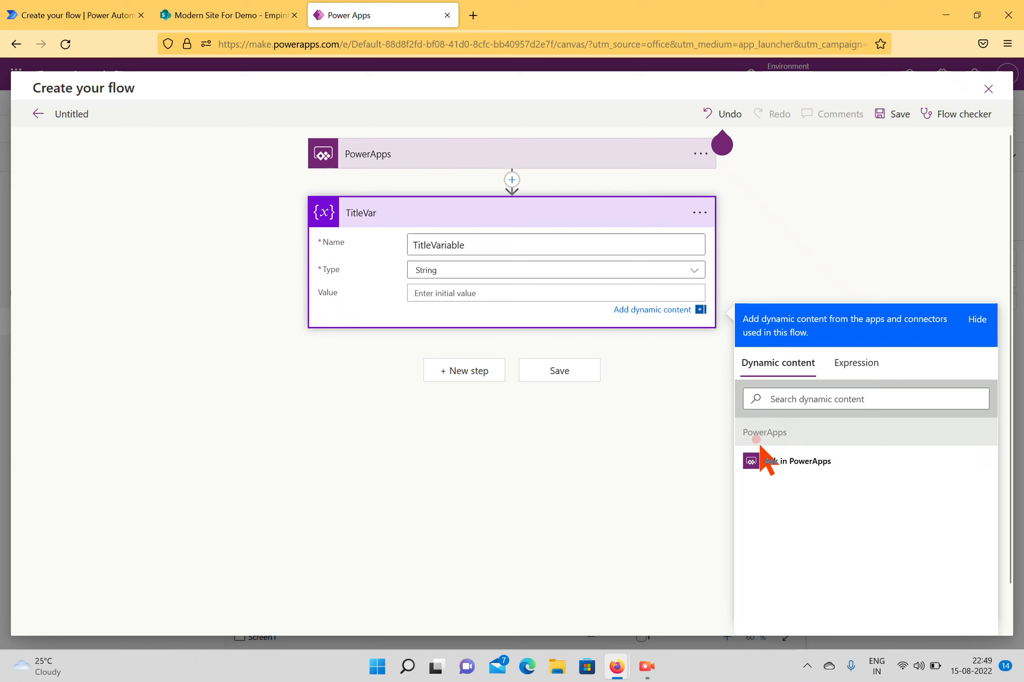
{"action": "left_click", "coordinate": [770, 463]}
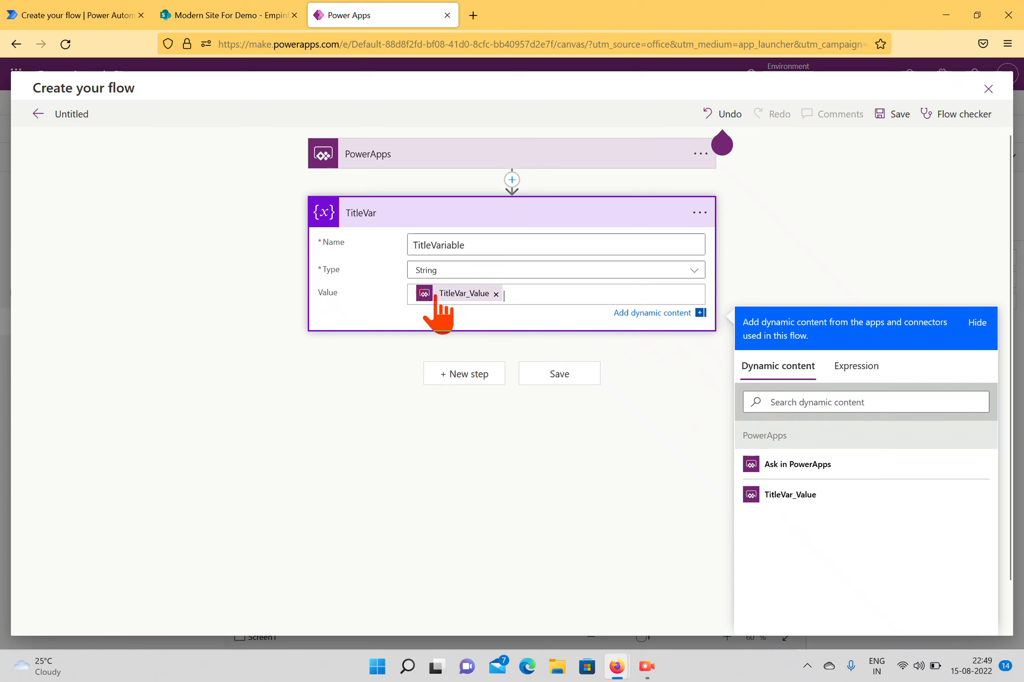
Add a second Initialize variable action after TitleVar and rename it to NameVar.
{"action": "left_click", "coordinate": [469, 375]}
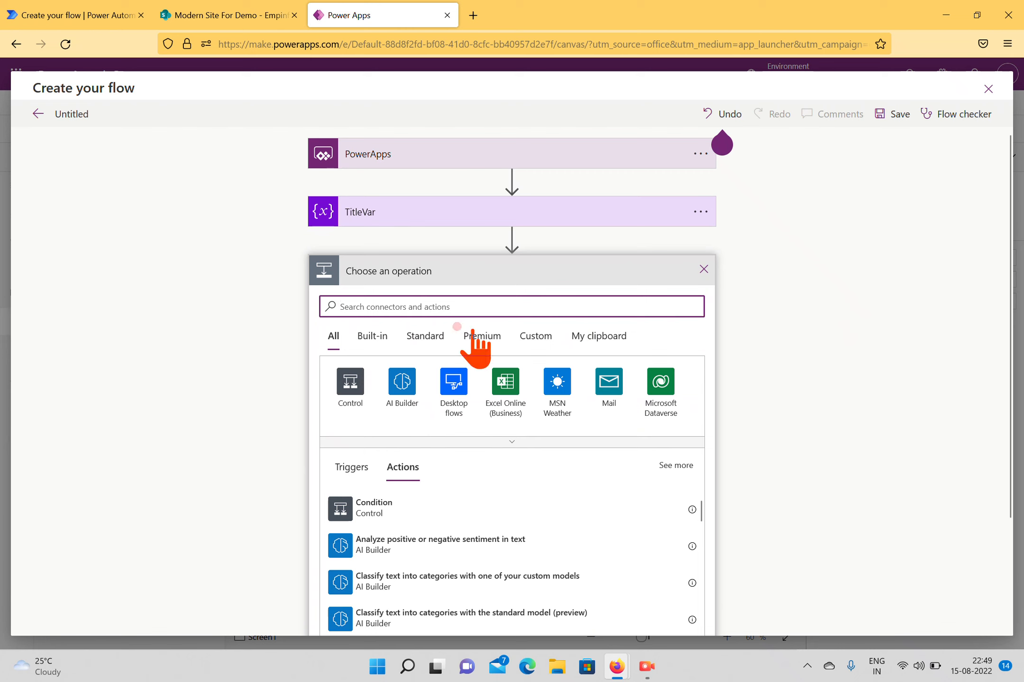
{"action": "type", "text": "Variables"}
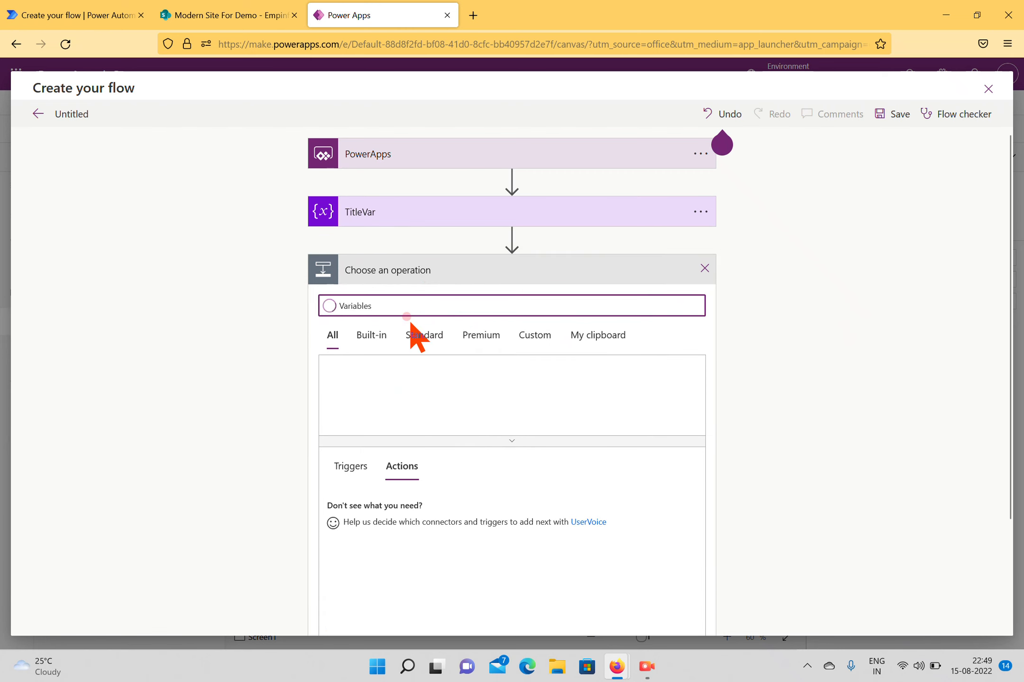
{"action": "left_click", "coordinate": [404, 503]}
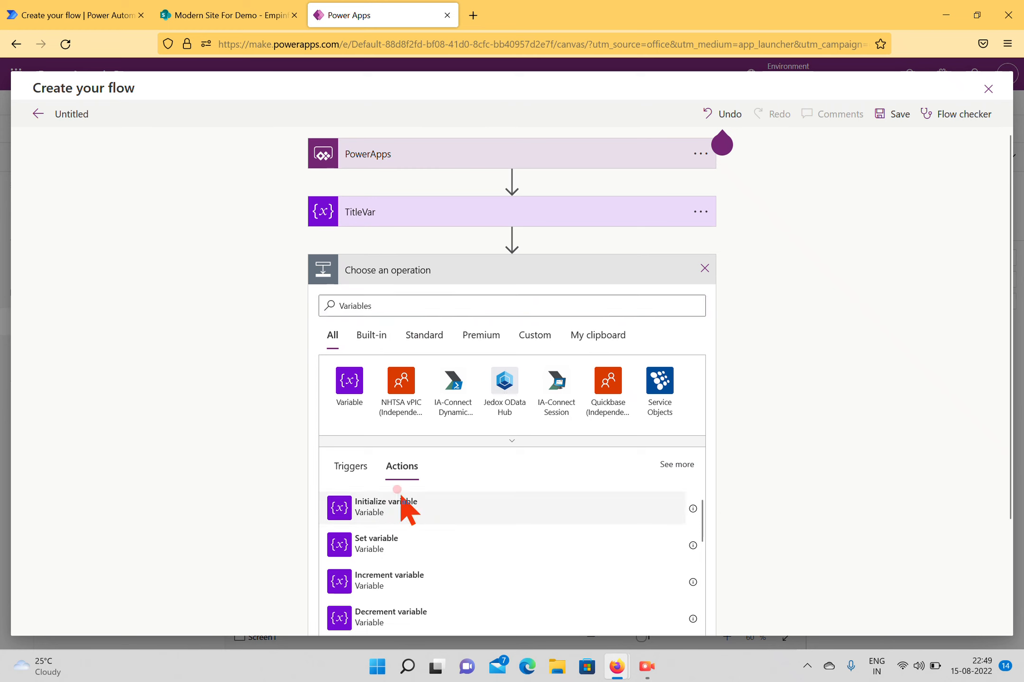
{"action": "left_click", "coordinate": [700, 270]}
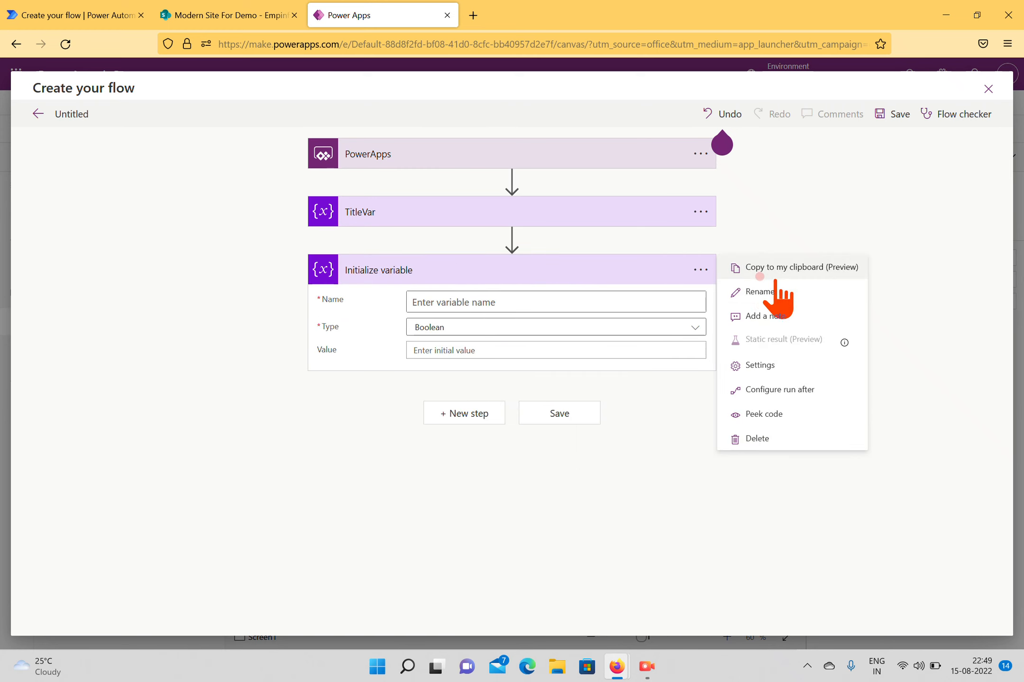
{"action": "left_click", "coordinate": [767, 292]}
{"action": "type", "text": "NameVar"}
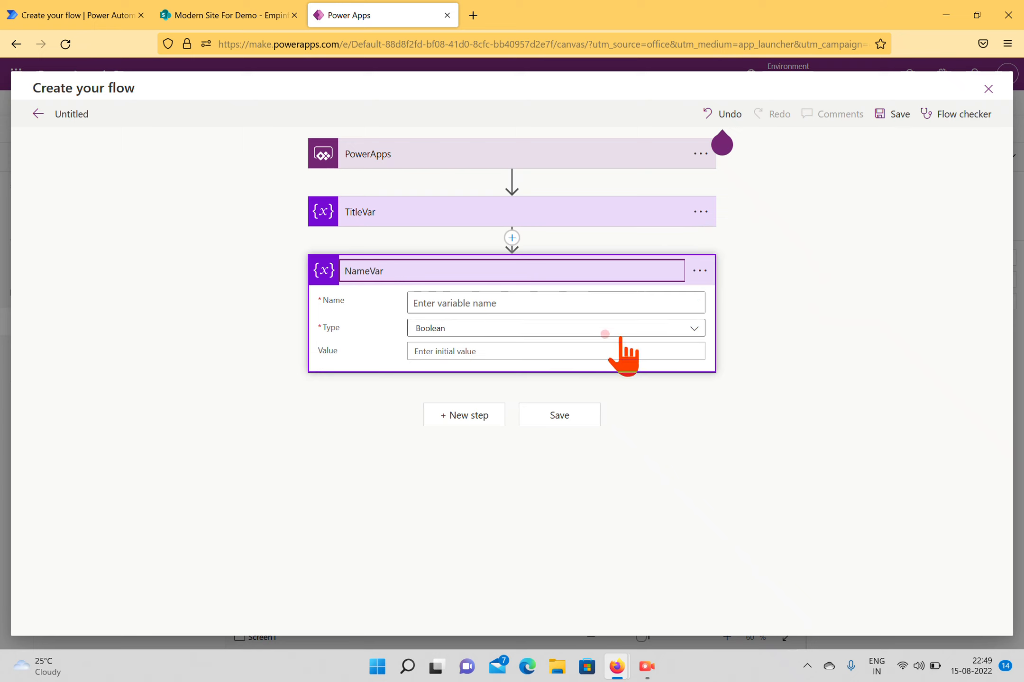
In NameVar, name the variable Namevariable, set its type to String and its value to Ask in PowerApps.
{"action": "left_click", "coordinate": [550, 303]}
{"action": "type", "text": "Namevariable"}
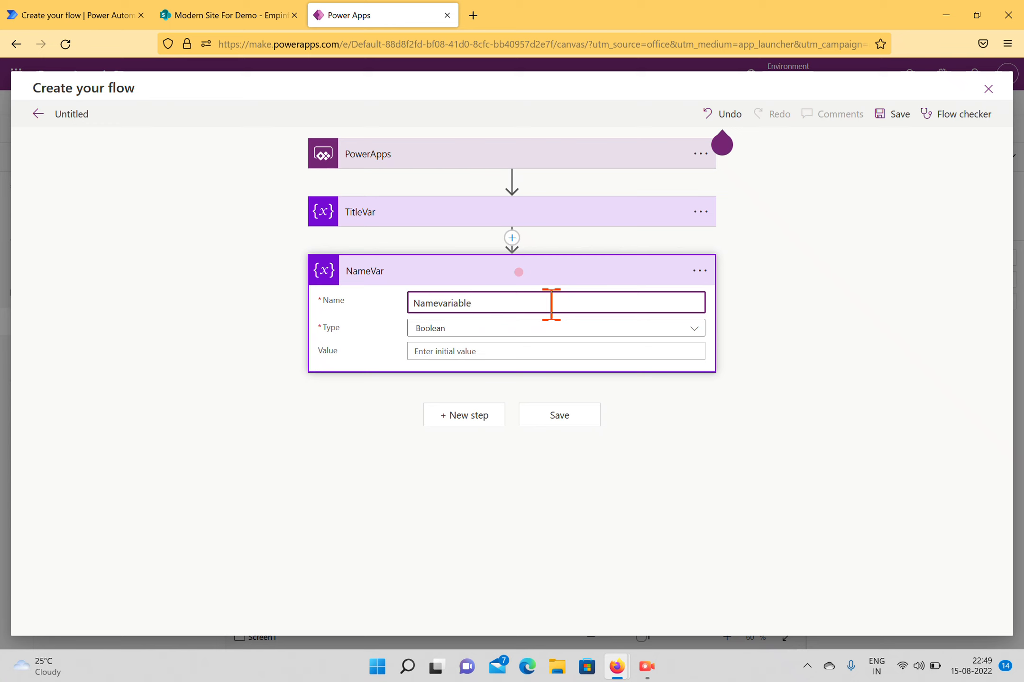
{"action": "left_click", "coordinate": [477, 328]}
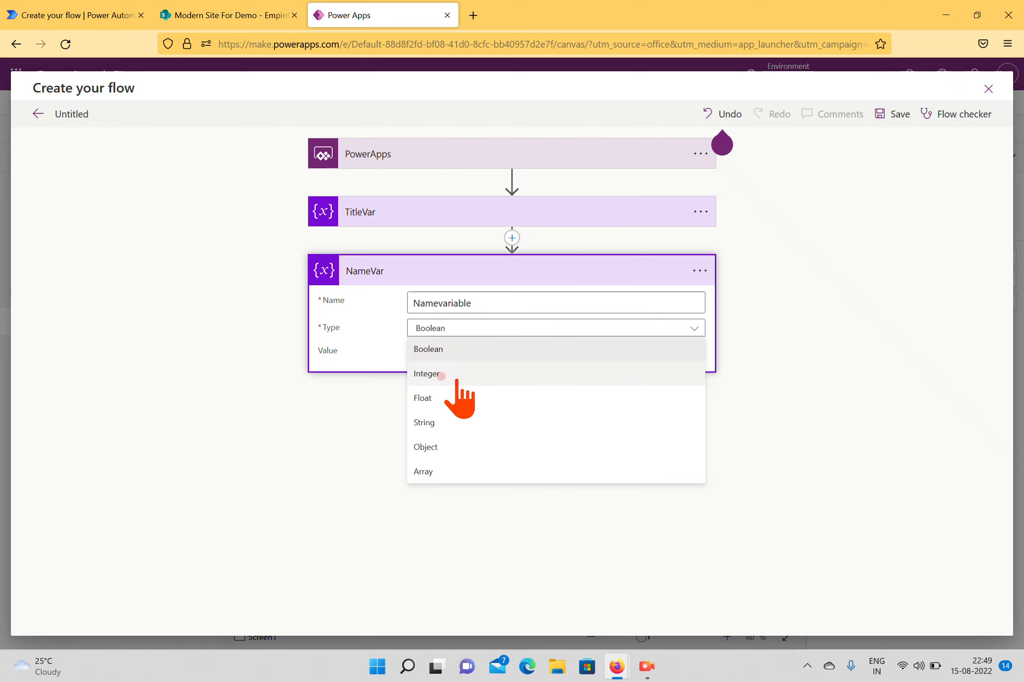
{"action": "left_click", "coordinate": [443, 423]}
{"action": "left_click", "coordinate": [527, 353]}
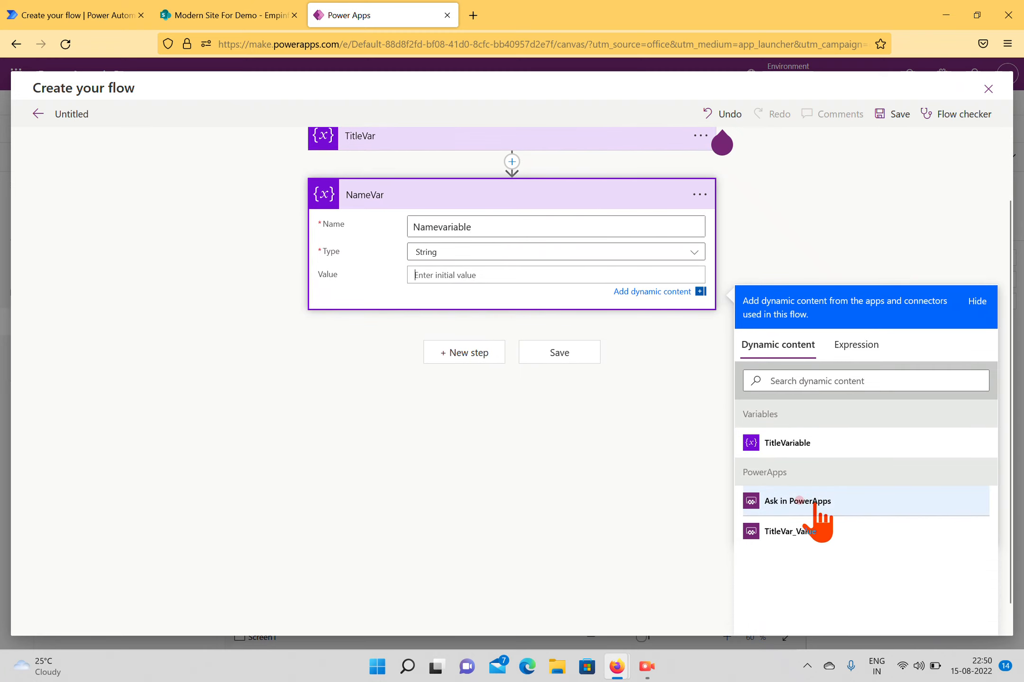
{"action": "left_click", "coordinate": [791, 501]}
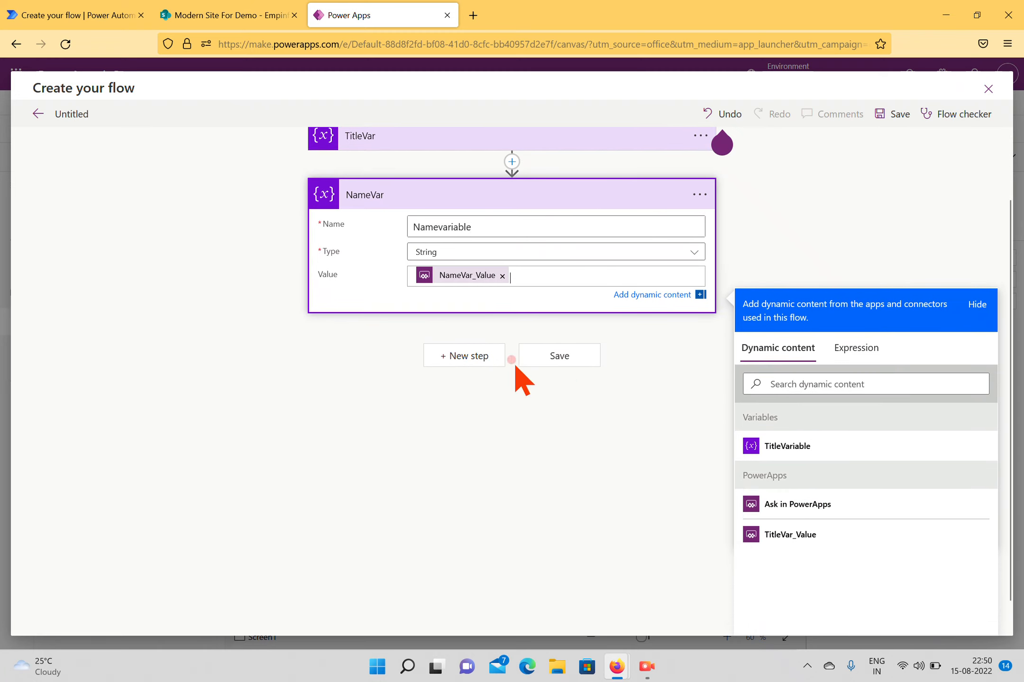
Add a third Initialize variable action after NameVar and rename it to AgeVar.
{"action": "left_click", "coordinate": [469, 360]}
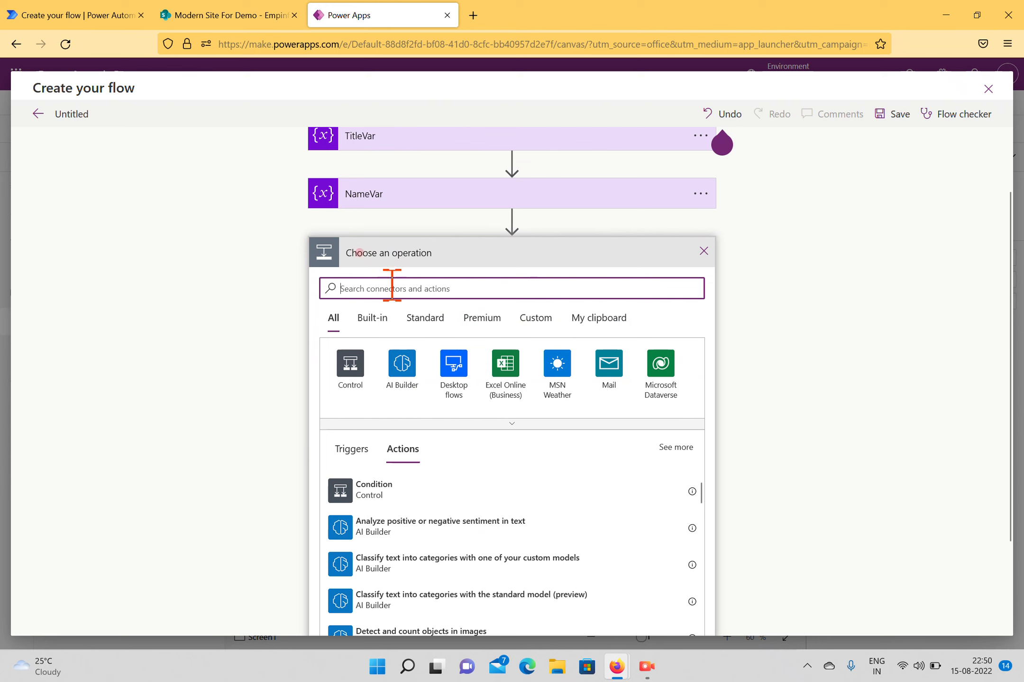
{"action": "type", "text": "vari"}
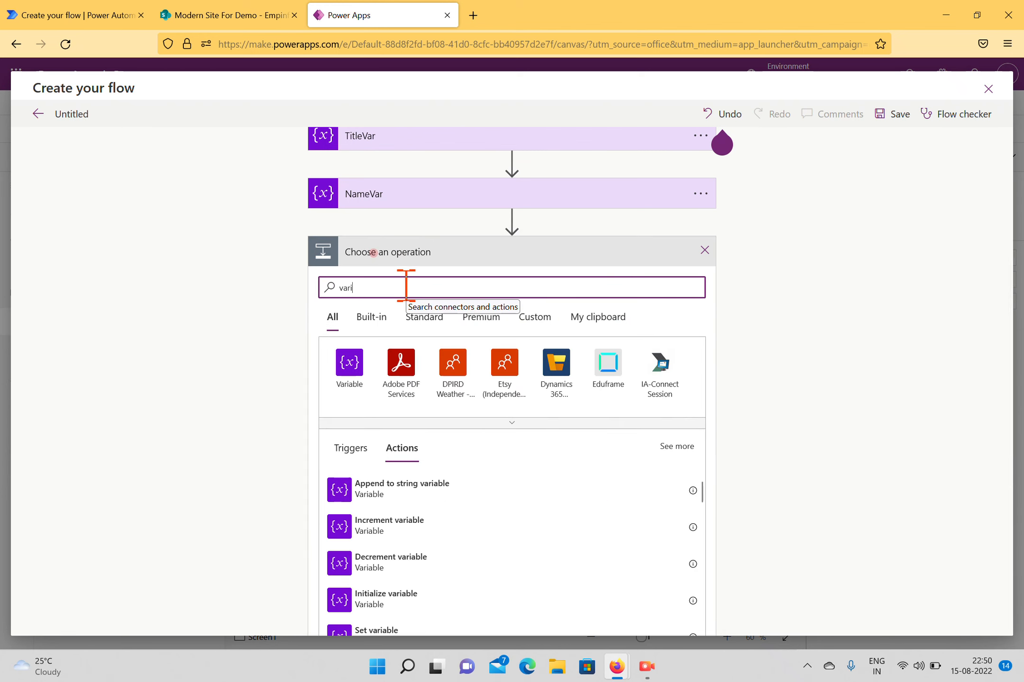
{"action": "left_click", "coordinate": [405, 527]}
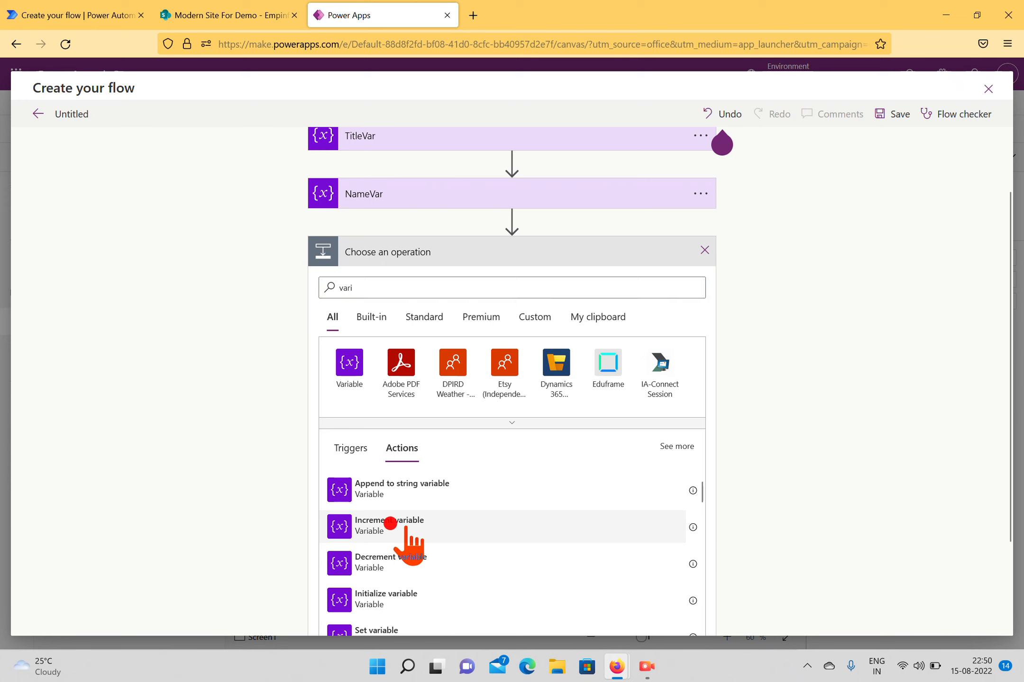
{"action": "left_click", "coordinate": [403, 600]}
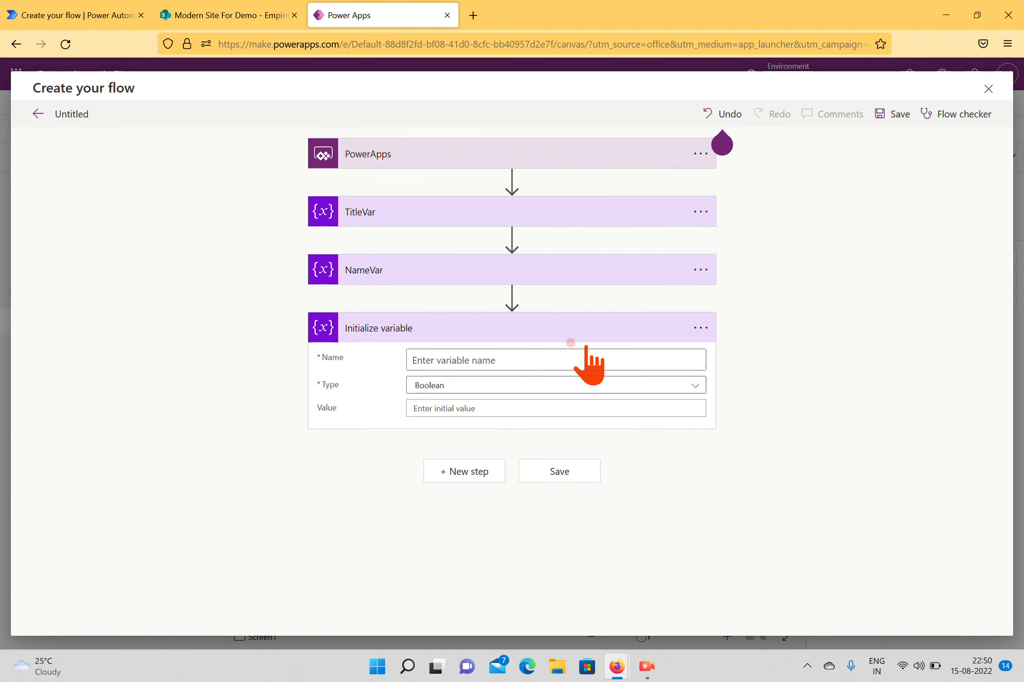
{"action": "left_click", "coordinate": [700, 328]}
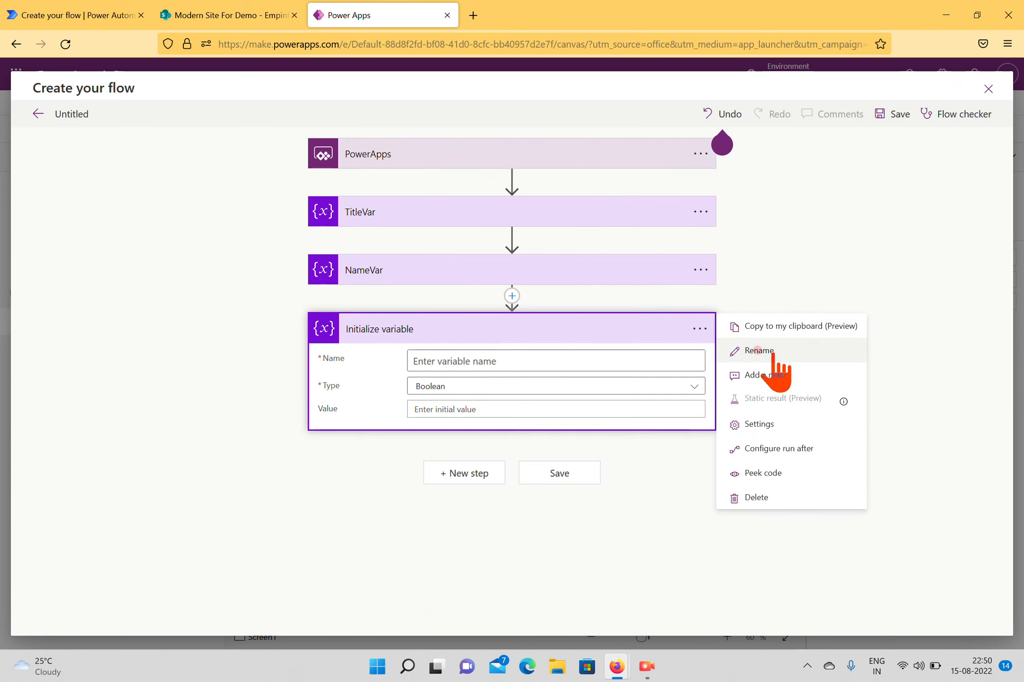
{"action": "left_click", "coordinate": [771, 351]}
{"action": "type", "text": "A"}
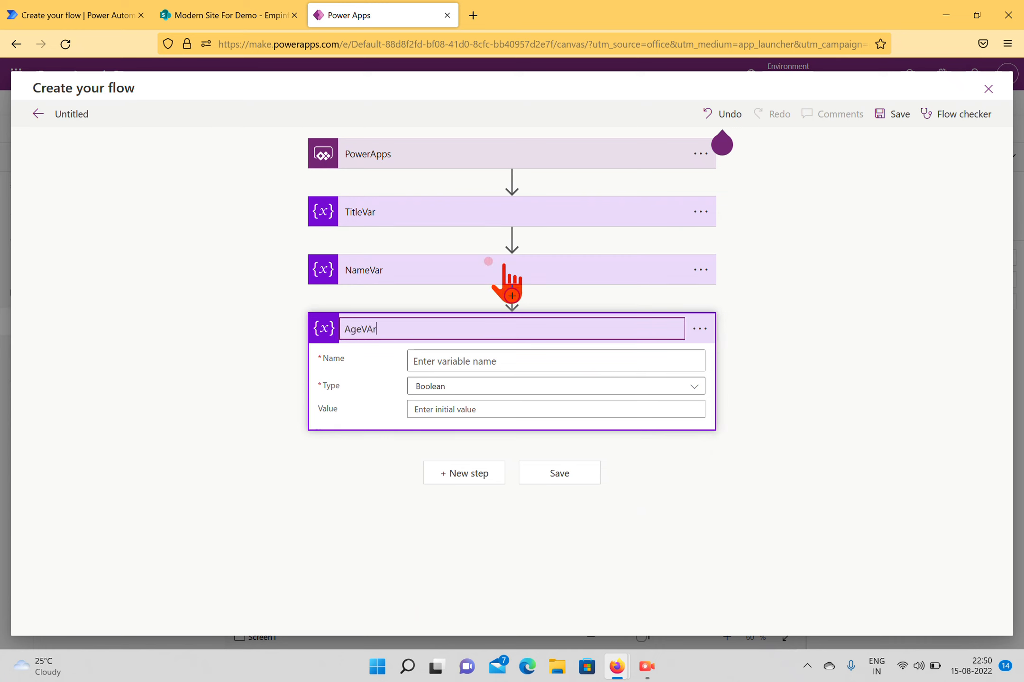
{"action": "type", "text": "geVar"}
In AgeVar, name the variable AgeVariable, set its type to Integer and its value to Ask in PowerApps.
{"action": "left_click", "coordinate": [508, 363]}
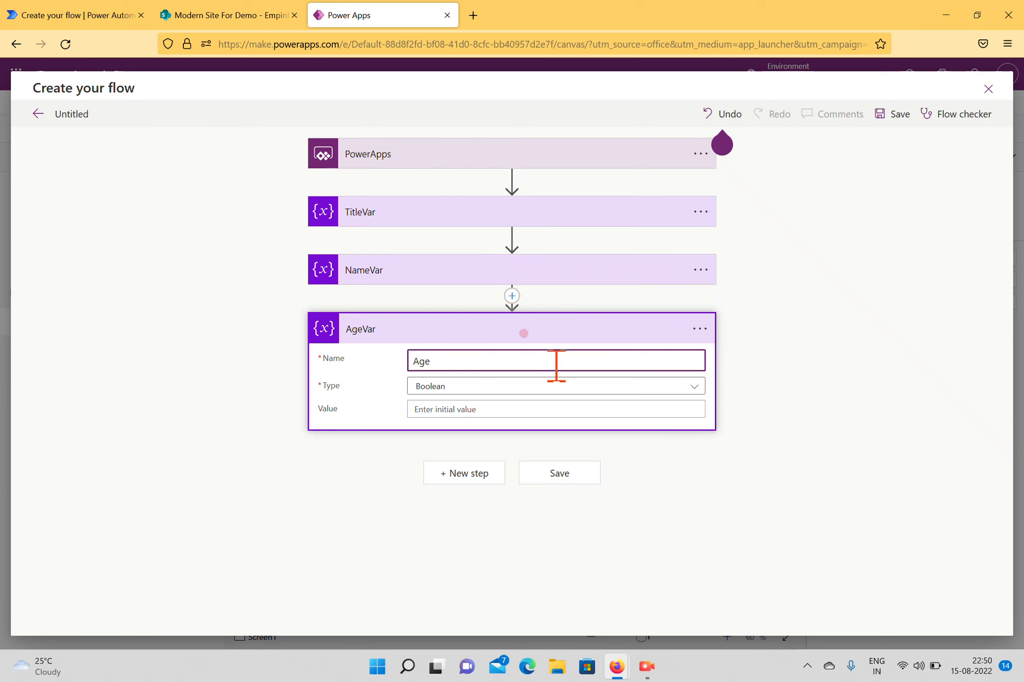
{"action": "type", "text": "AgeVariable"}
{"action": "left_click", "coordinate": [545, 386]}
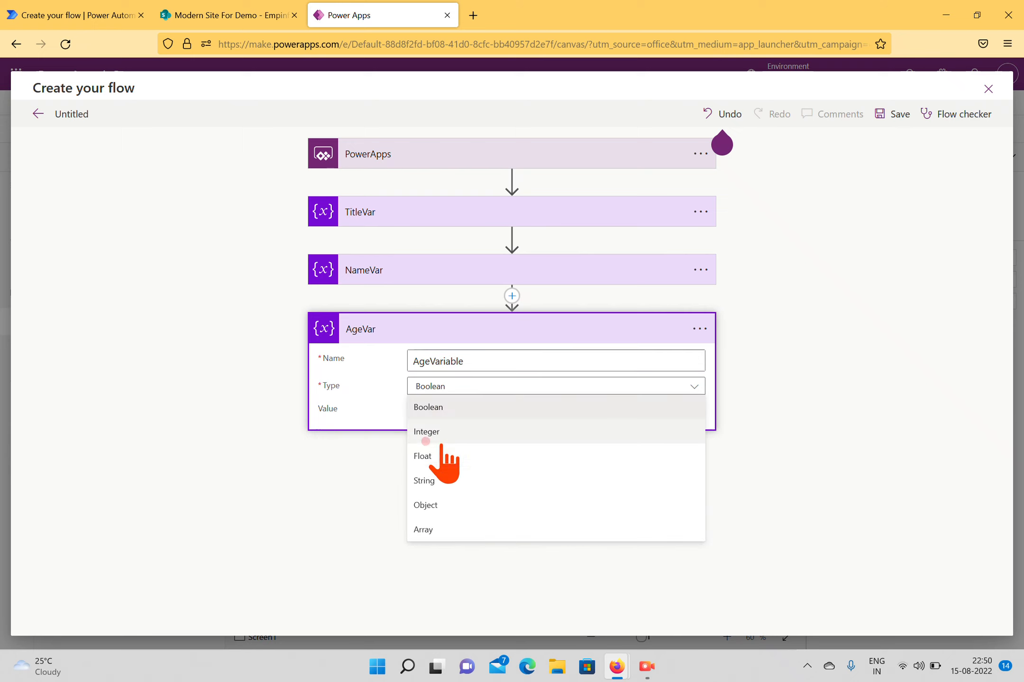
{"action": "left_click", "coordinate": [440, 437]}
{"action": "left_click", "coordinate": [487, 411]}
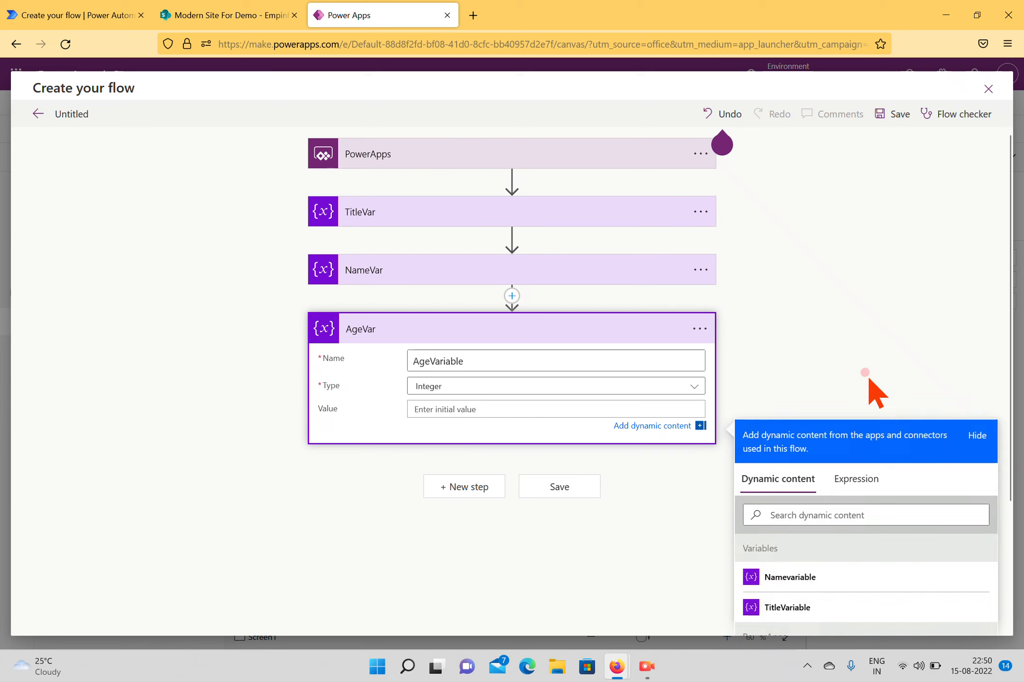
{"action": "scroll", "coordinate": [845, 598], "scroll_direction": "down", "scroll_amount": 3}
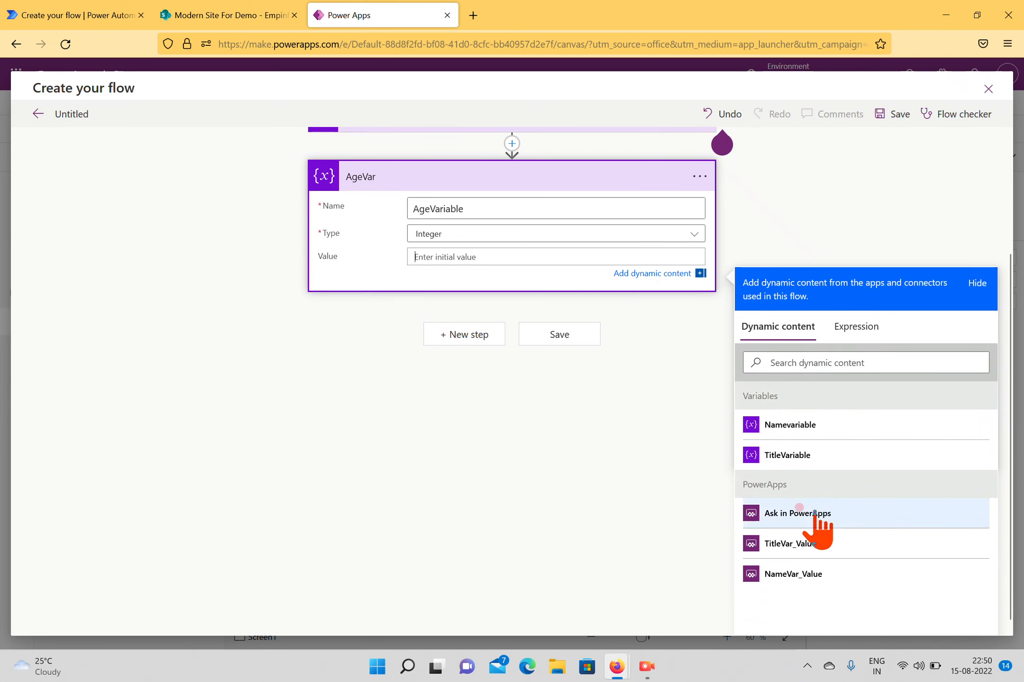
{"action": "left_click", "coordinate": [814, 512]}
Add a fourth Initialize variable action after AgeVar.
{"action": "left_click", "coordinate": [467, 339]}
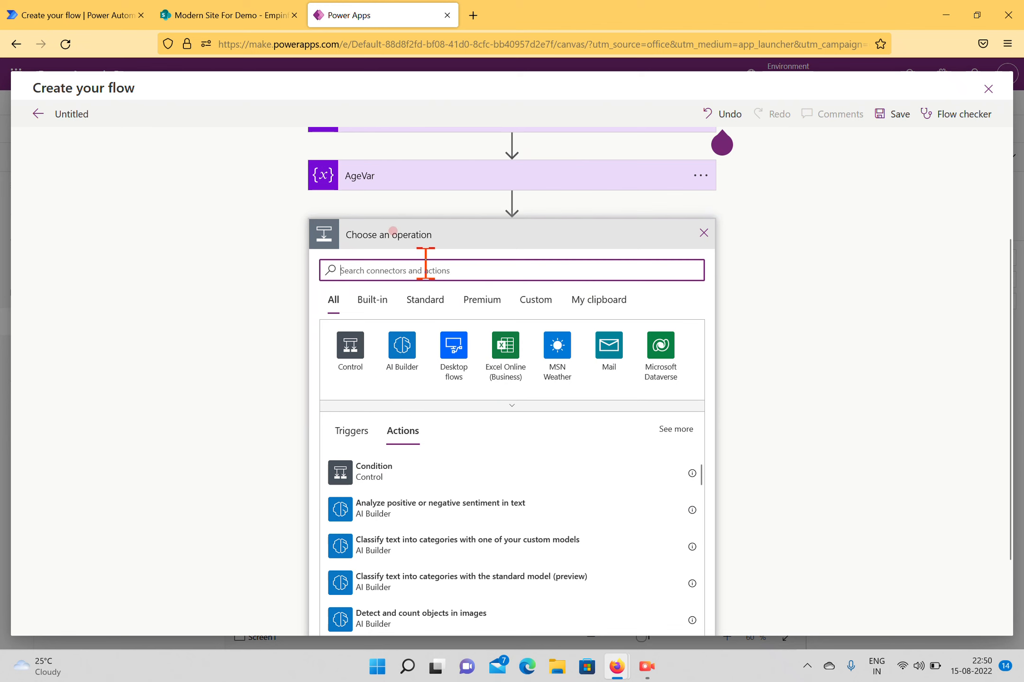
{"action": "type", "text": "D"}
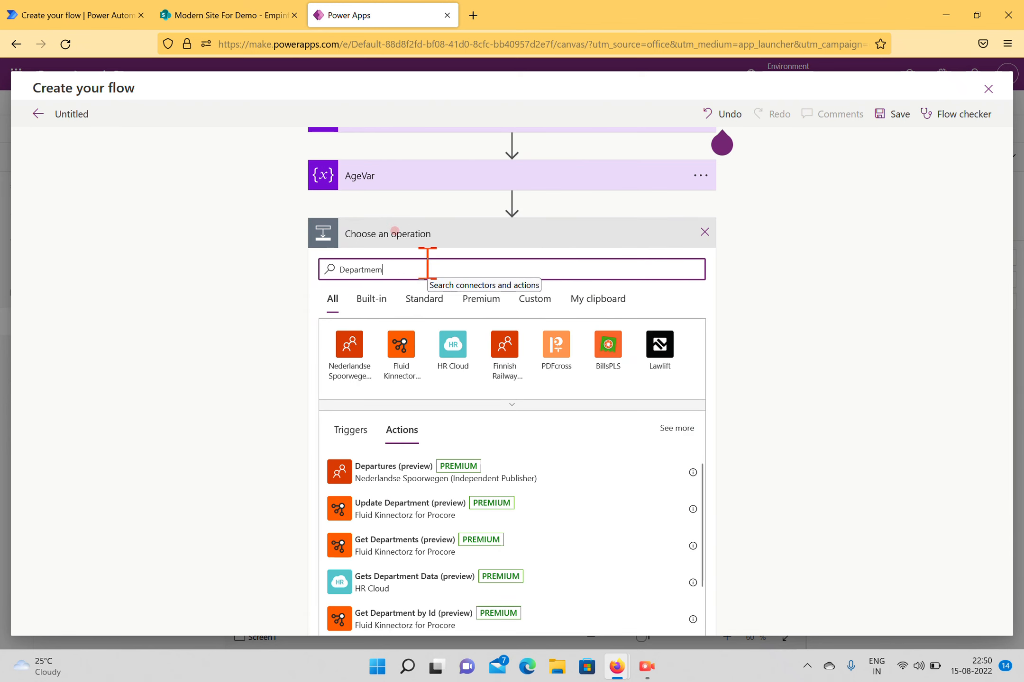
{"action": "type", "text": "epartmem"}
{"action": "key", "text": "BackSpace"}
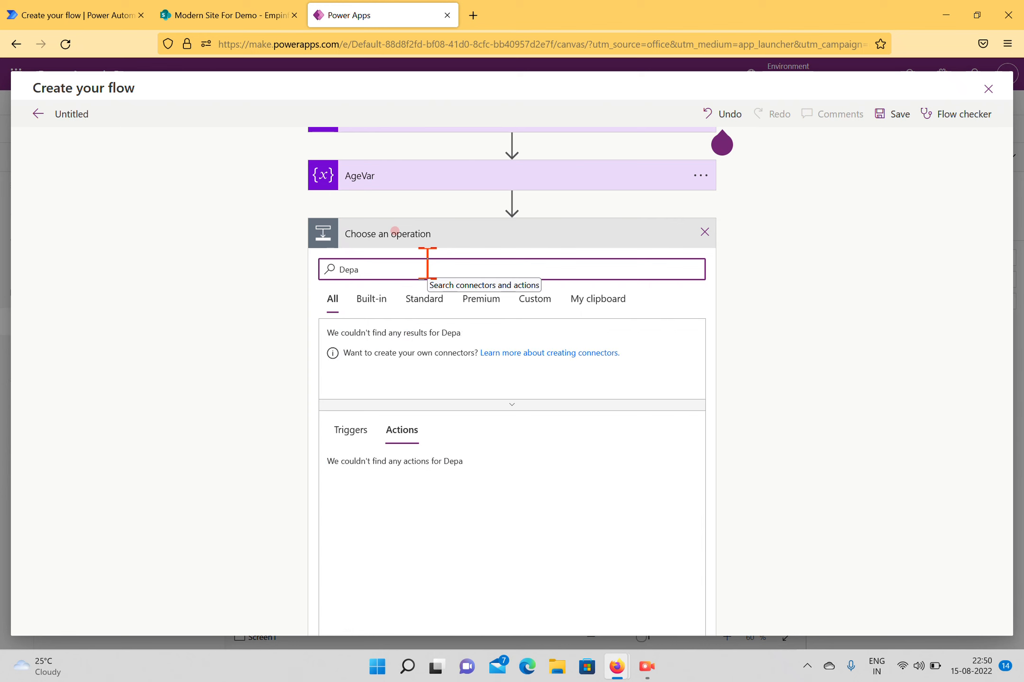
{"action": "key", "text": "BackSpace"}
{"action": "type", "text": "variable"}
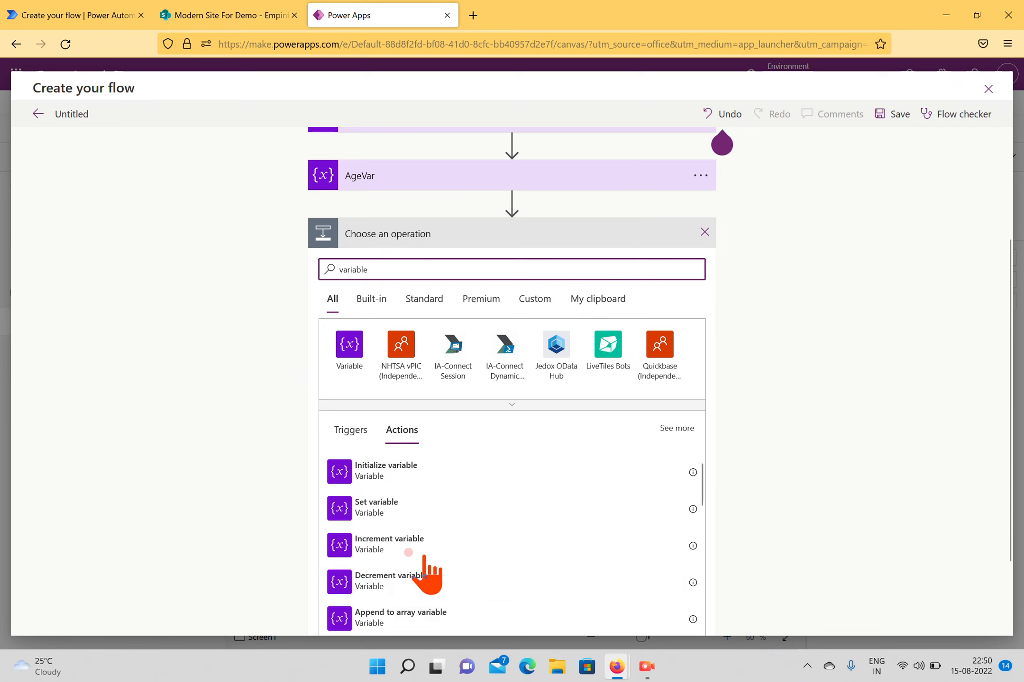
{"action": "left_click", "coordinate": [394, 472]}
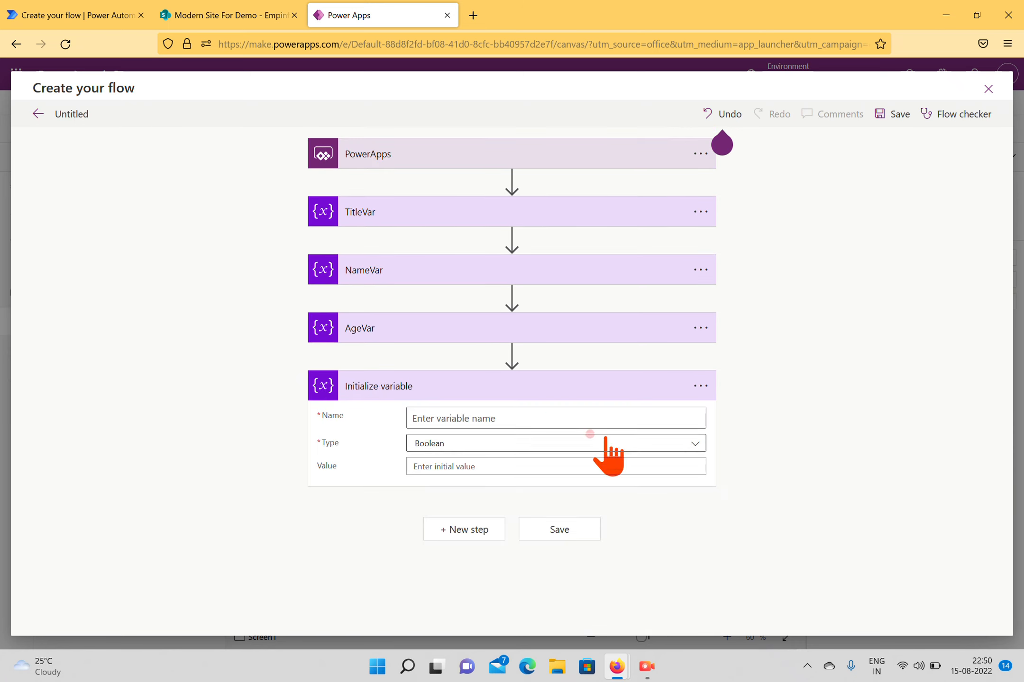
In the new Initialize variable action, name the variable Department, set its type to String and its value to Ask in PowerApps.
{"action": "left_click", "coordinate": [498, 419]}
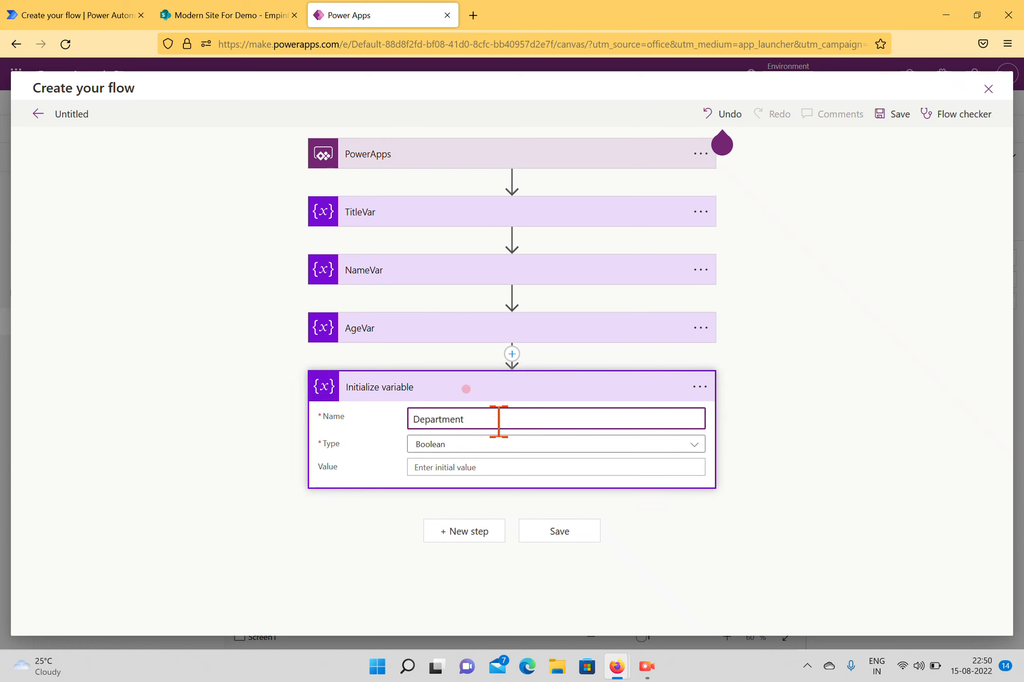
{"action": "left_click", "coordinate": [574, 445]}
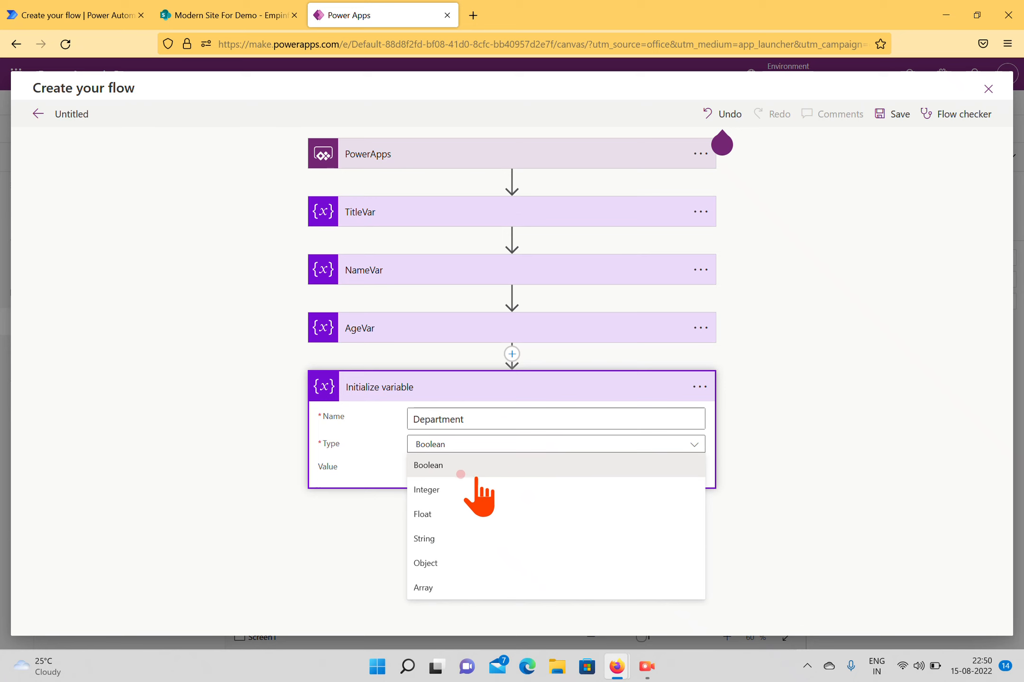
{"action": "left_click", "coordinate": [429, 541]}
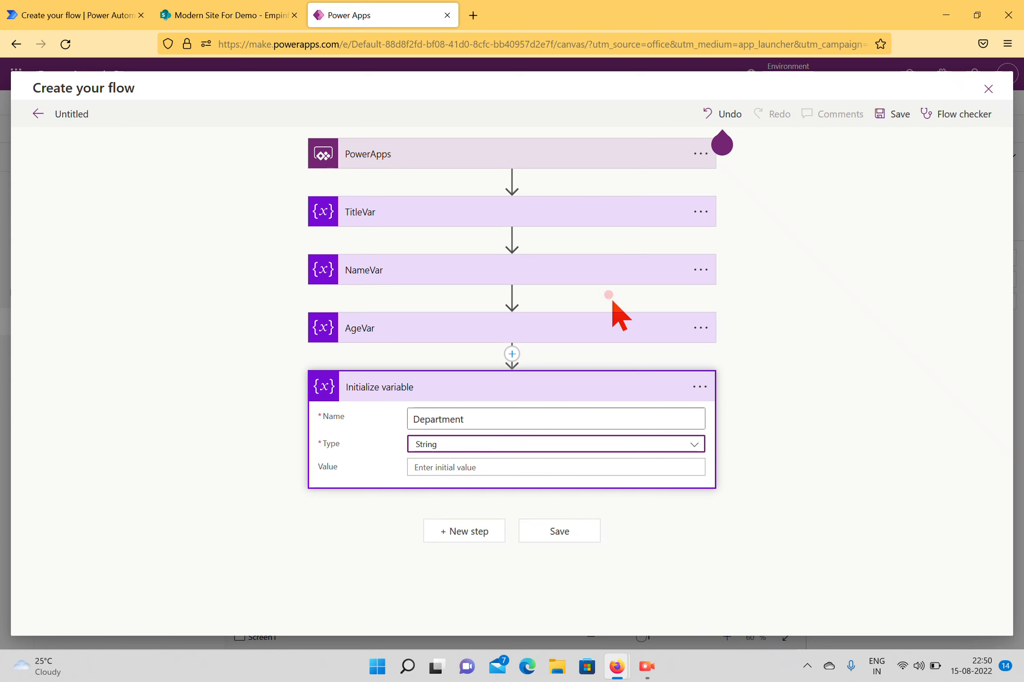
{"action": "left_click", "coordinate": [496, 468]}
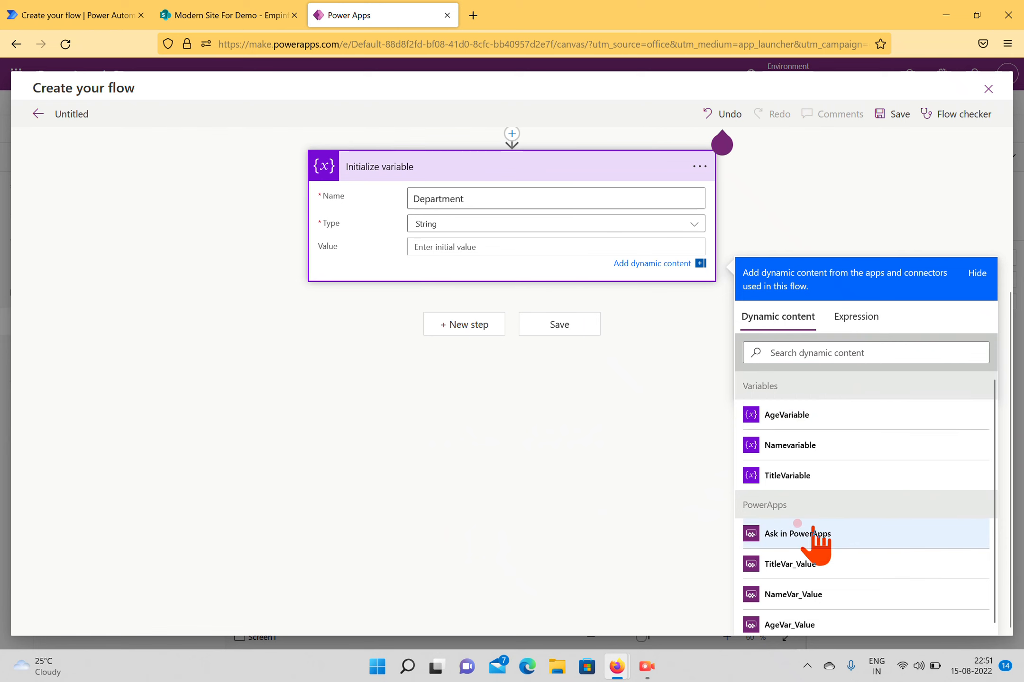
{"action": "left_click", "coordinate": [812, 532]}
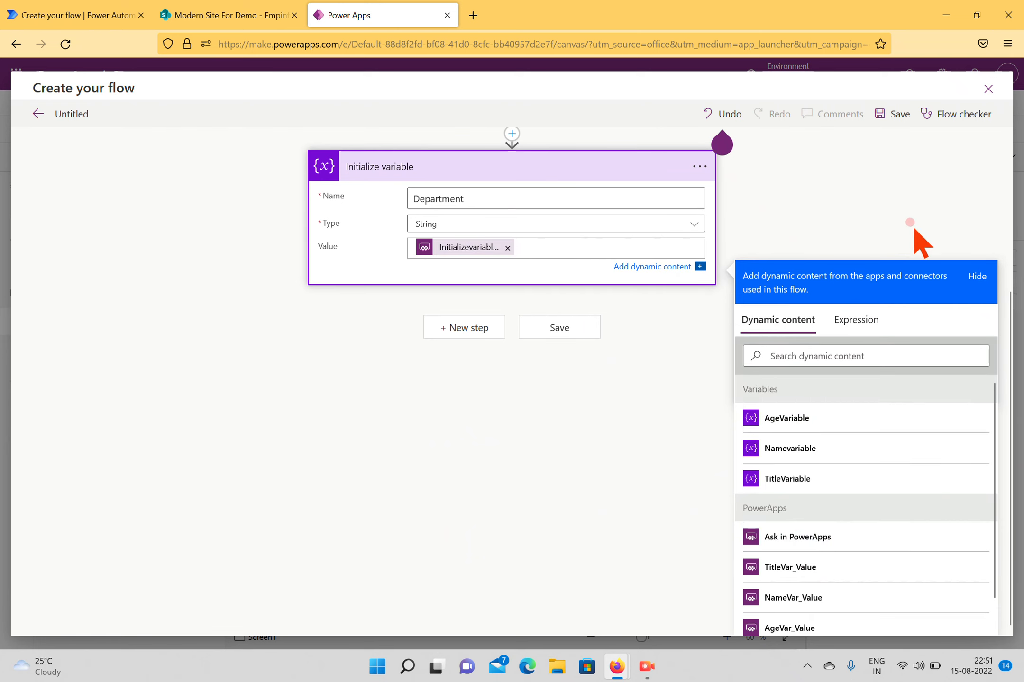
{"action": "left_click", "coordinate": [886, 201]}
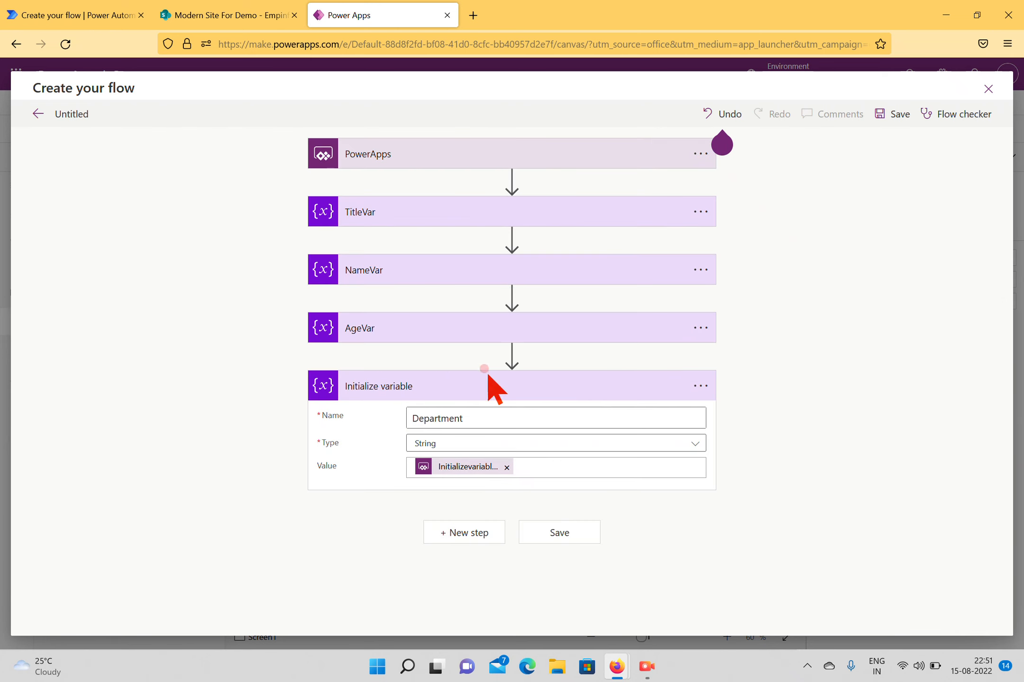
{"action": "left_click", "coordinate": [489, 385]}
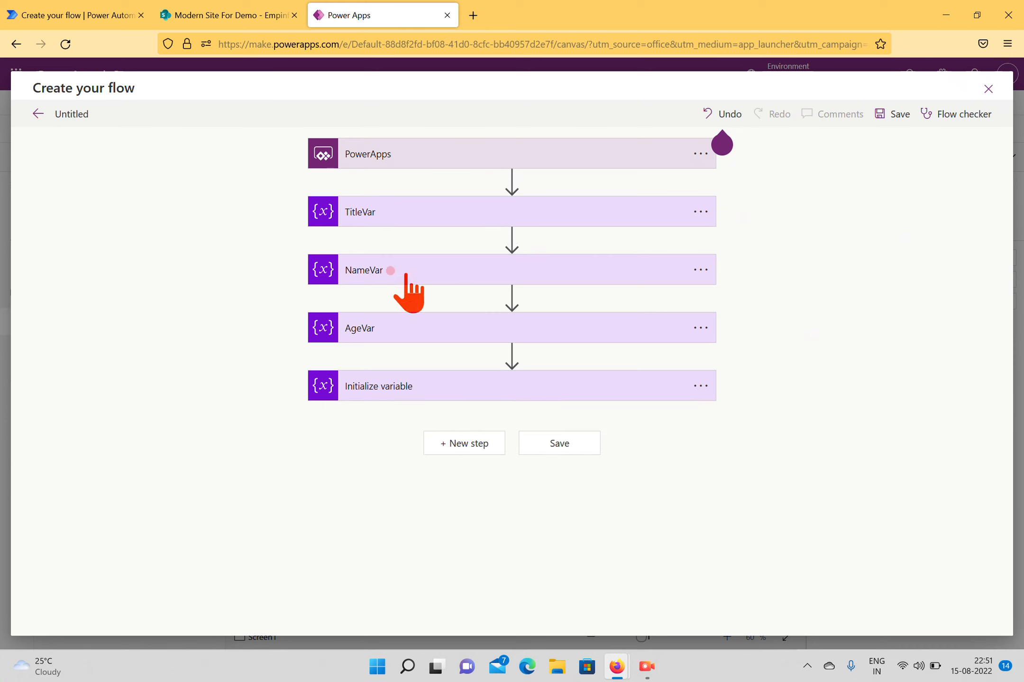
Add a SharePoint Create item action after the department's Initialize variable action.
{"action": "left_click", "coordinate": [457, 442]}
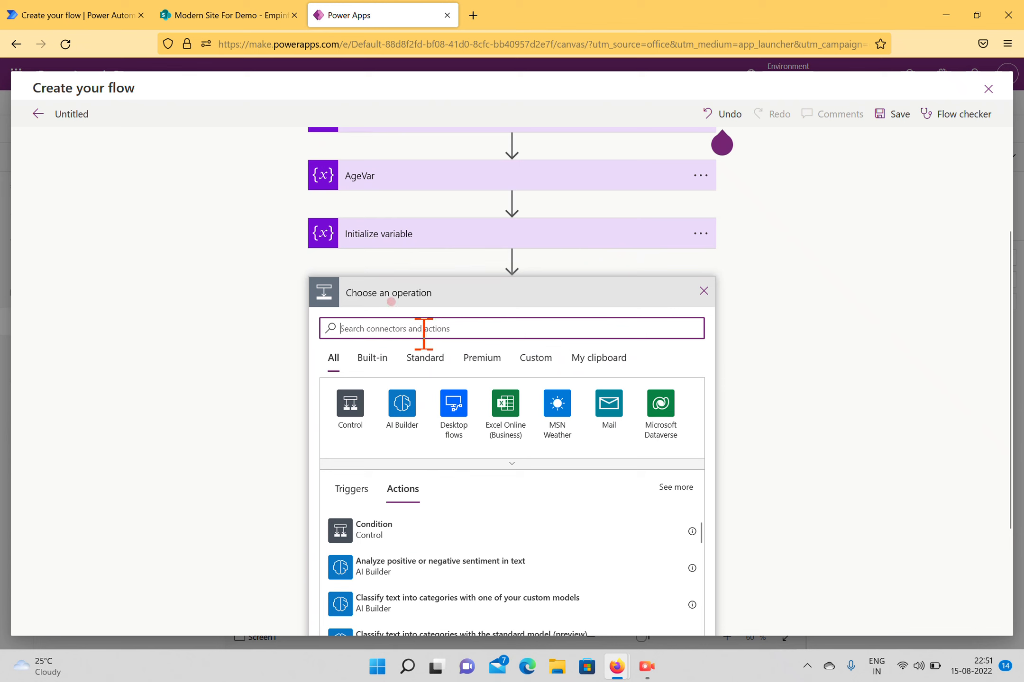
{"action": "type", "text": "create"}
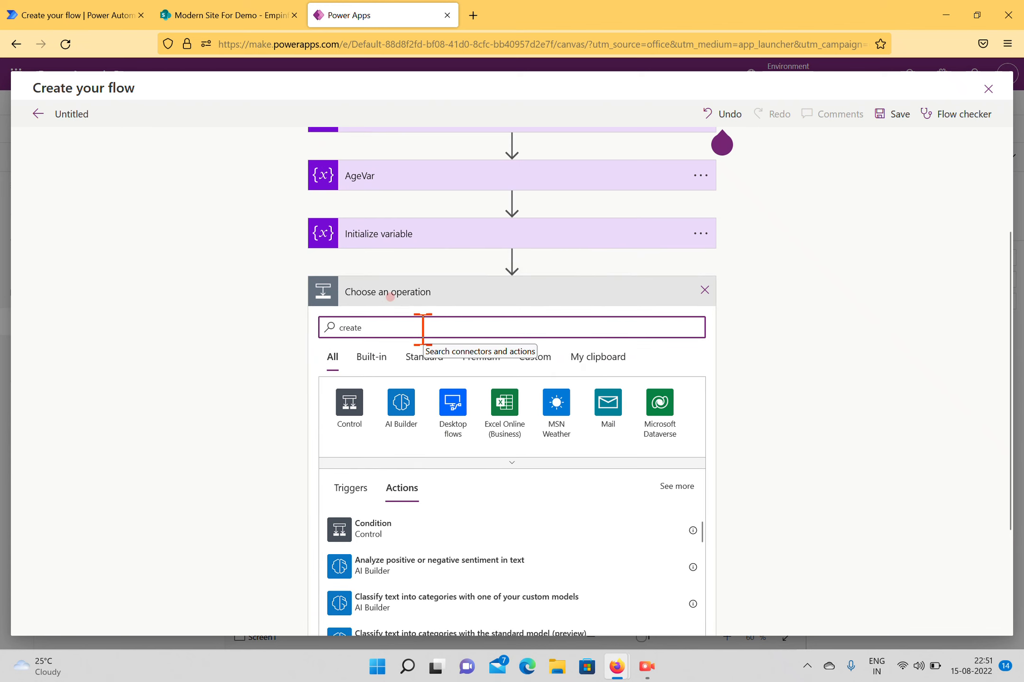
{"action": "scroll", "coordinate": [530, 361], "scroll_direction": "down", "scroll_amount": 3}
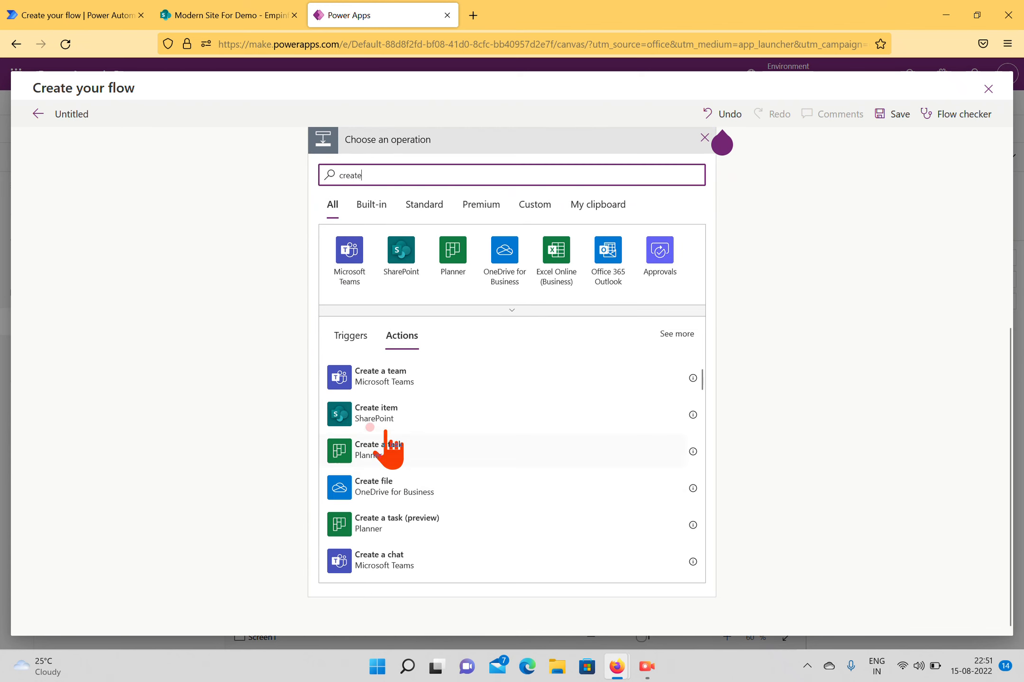
{"action": "left_click", "coordinate": [388, 415]}
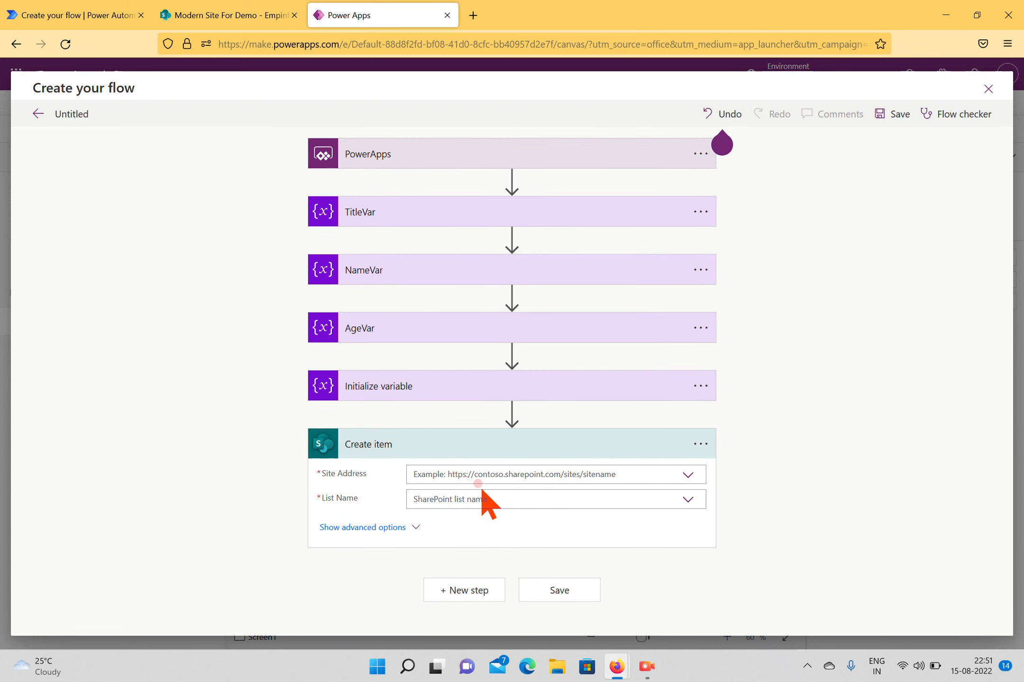
In Create item, set the site address to Modern Site For Demo and the list name to Empinfo.
{"action": "left_click", "coordinate": [686, 476]}
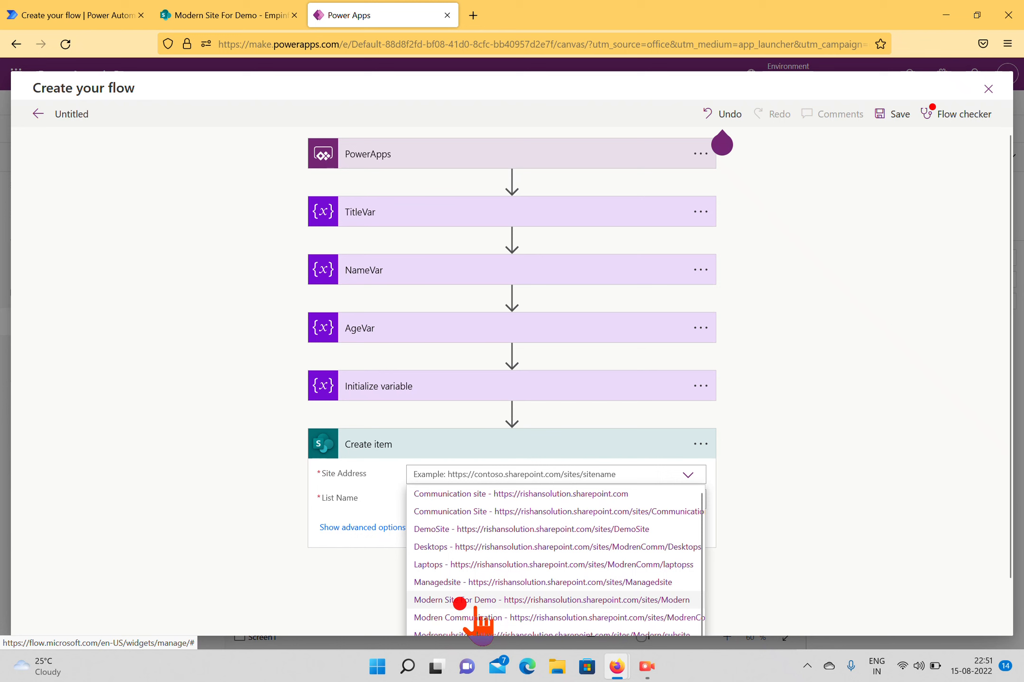
{"action": "left_click", "coordinate": [474, 601]}
{"action": "left_click", "coordinate": [688, 514]}
{"action": "scroll", "coordinate": [478, 555], "scroll_direction": "down", "scroll_amount": 1}
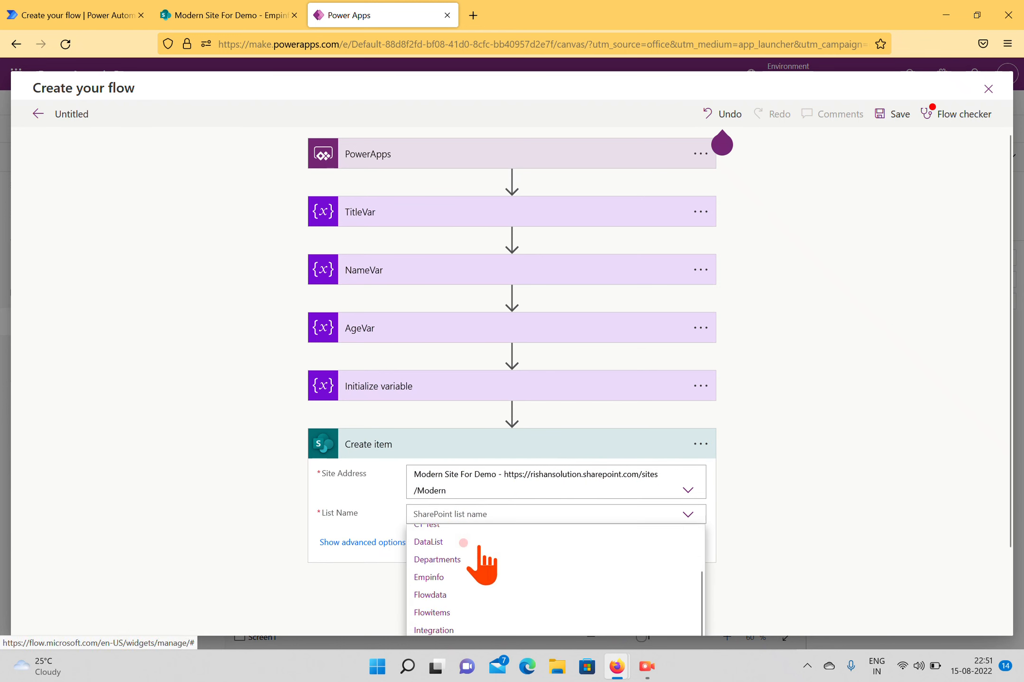
{"action": "left_click_drag", "start_coordinate": [1007, 450], "coordinate": [1010, 549]}
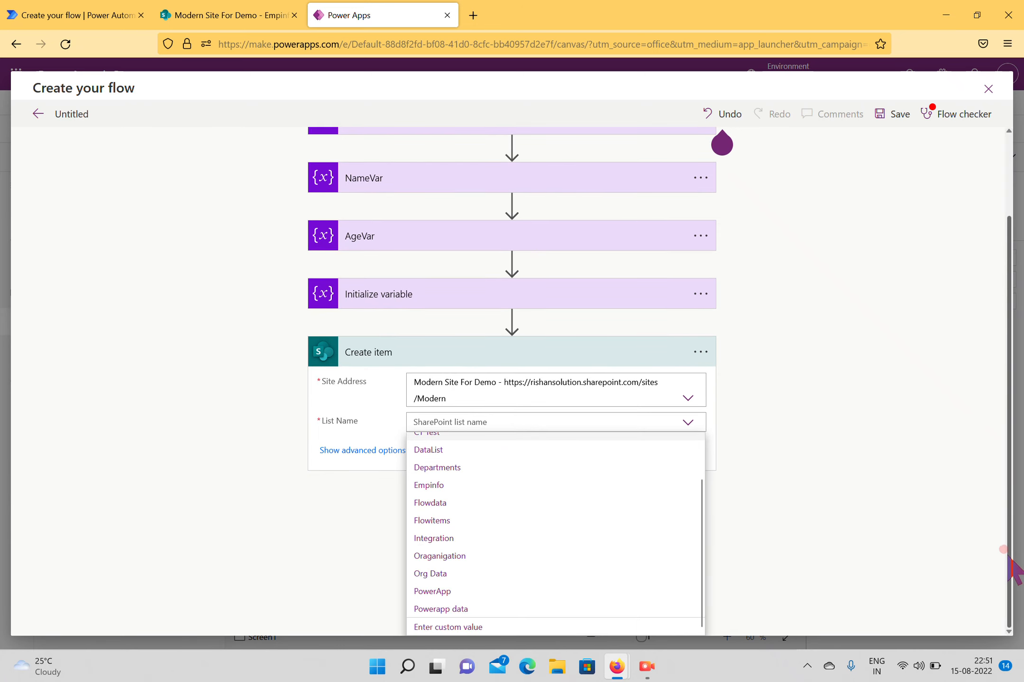
{"action": "left_click", "coordinate": [420, 486]}
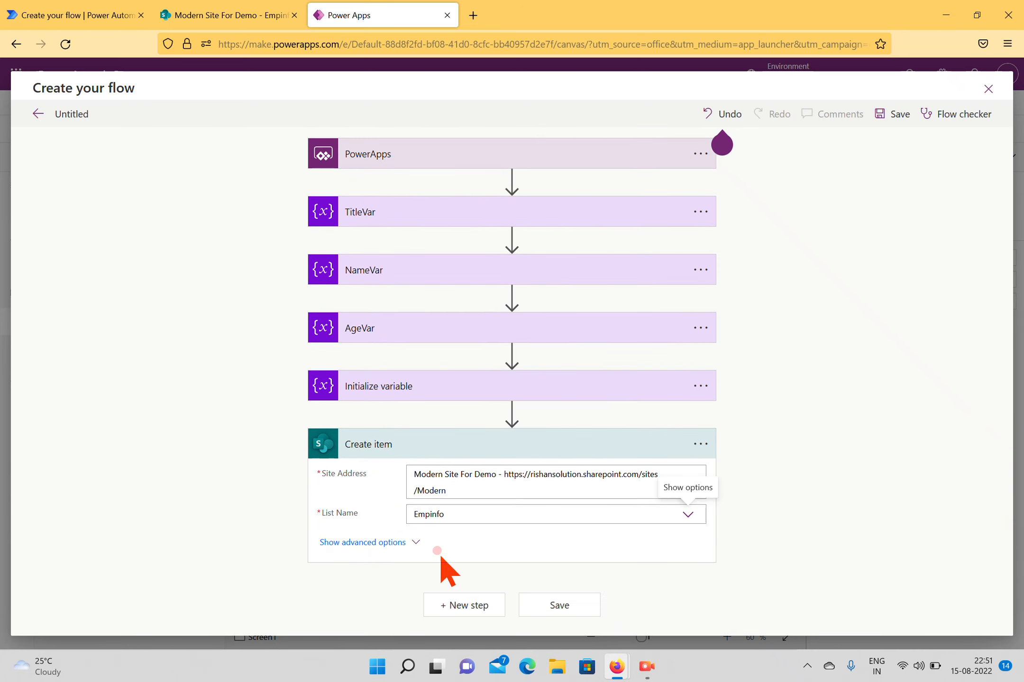
In Create item, map Title to TitleVariable, Name to Namevariable and Age to AgeVariable.
{"action": "left_click", "coordinate": [402, 541]}
{"action": "scroll", "coordinate": [678, 321], "scroll_direction": "down", "scroll_amount": 2}
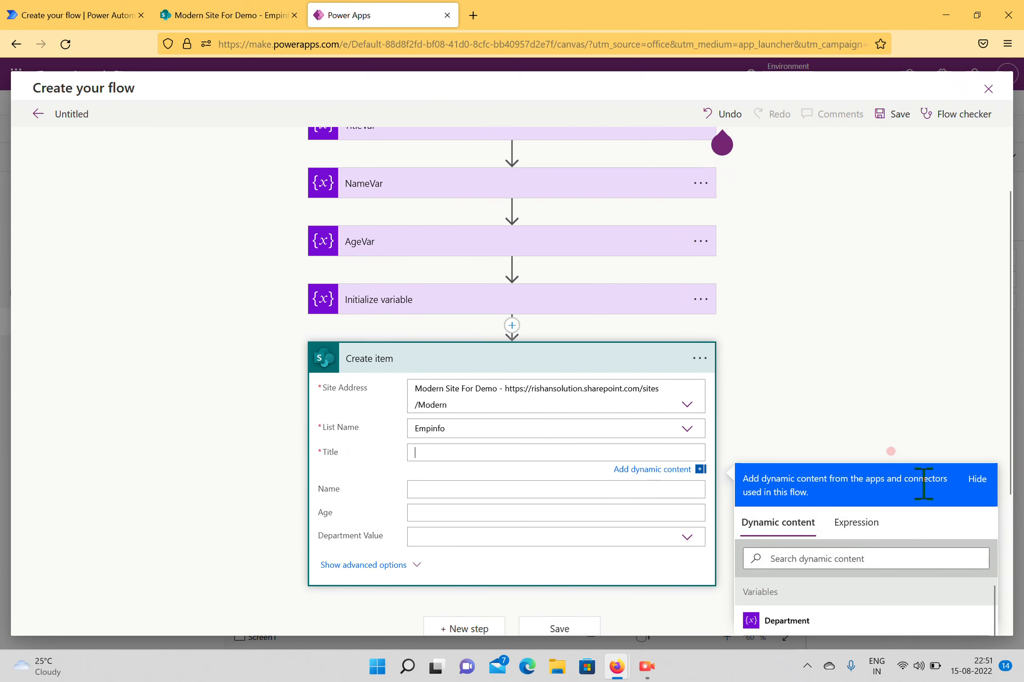
{"action": "scroll", "coordinate": [923, 483], "scroll_direction": "down", "scroll_amount": 4}
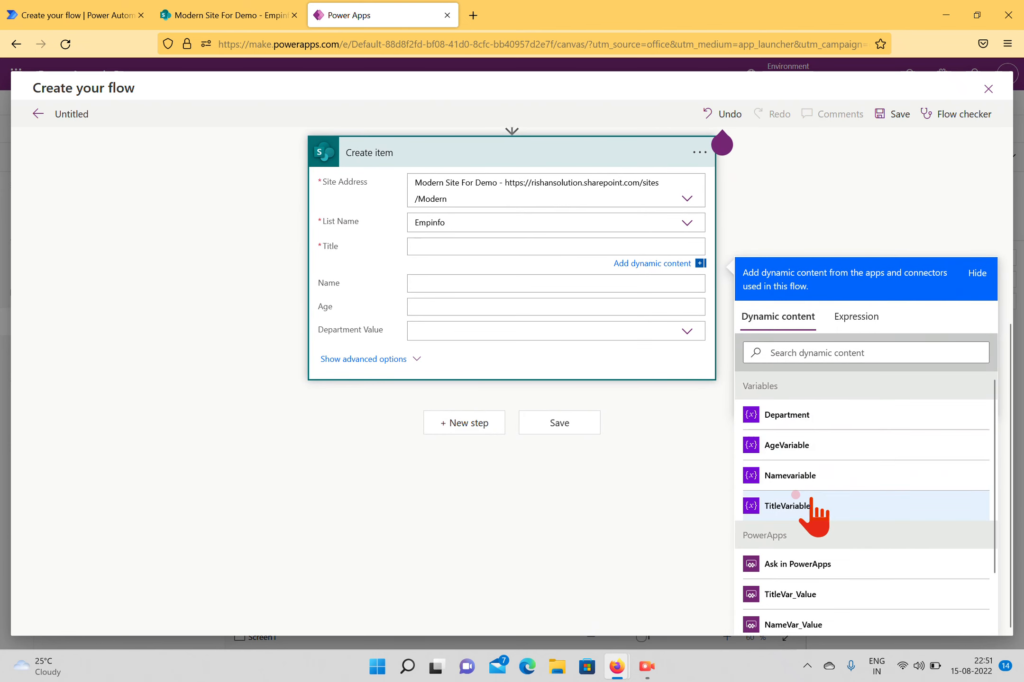
{"action": "left_click", "coordinate": [811, 502]}
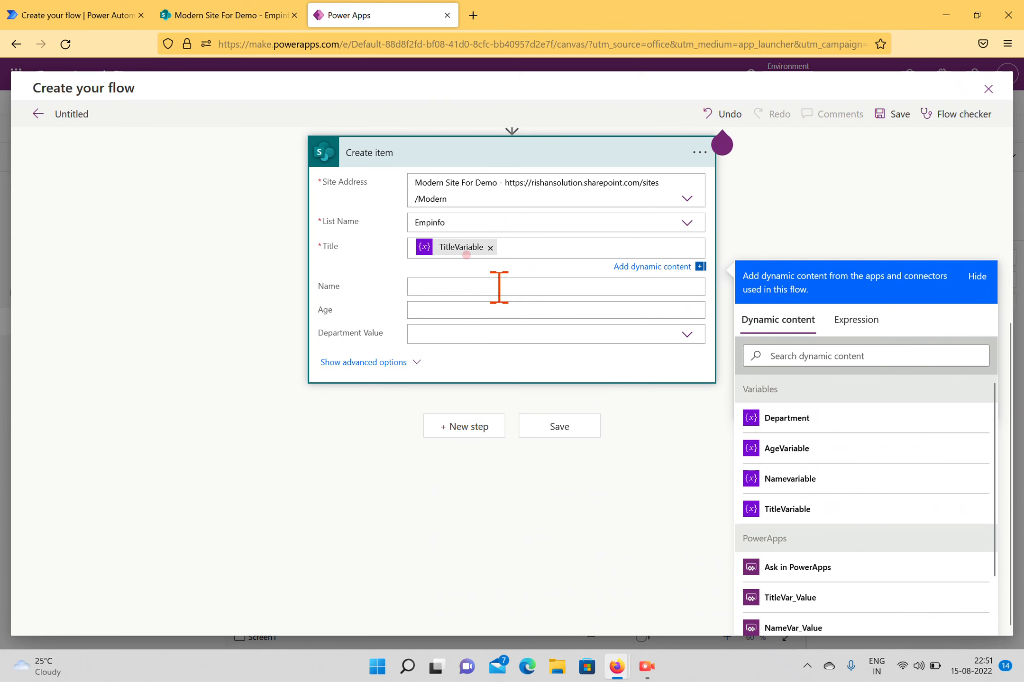
{"action": "left_click", "coordinate": [498, 287]}
{"action": "left_click", "coordinate": [805, 502]}
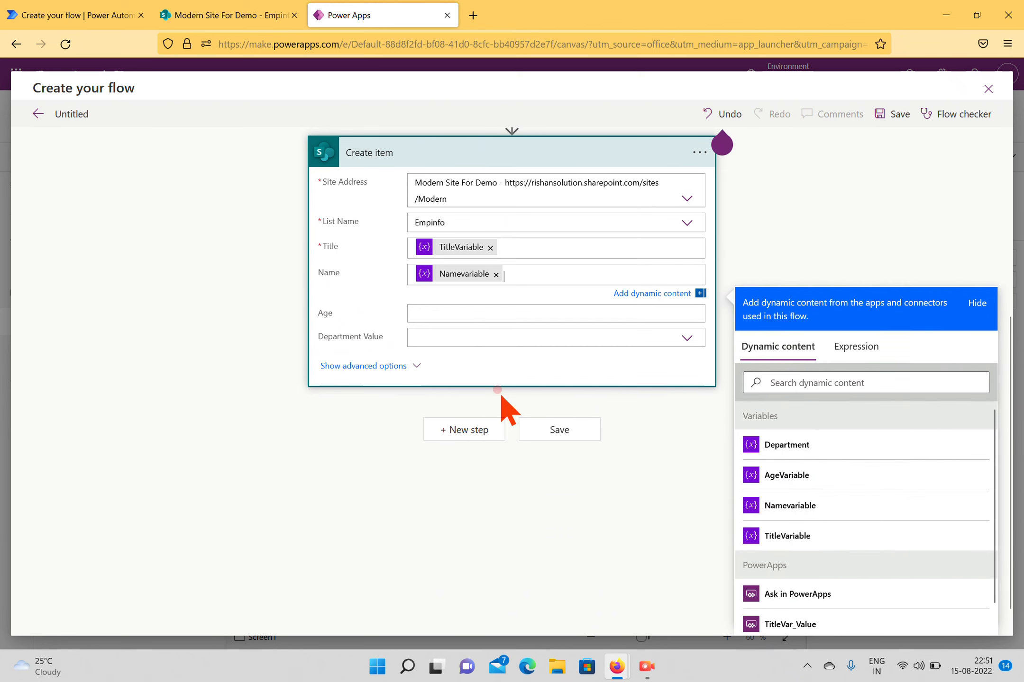
{"action": "left_click", "coordinate": [445, 313]}
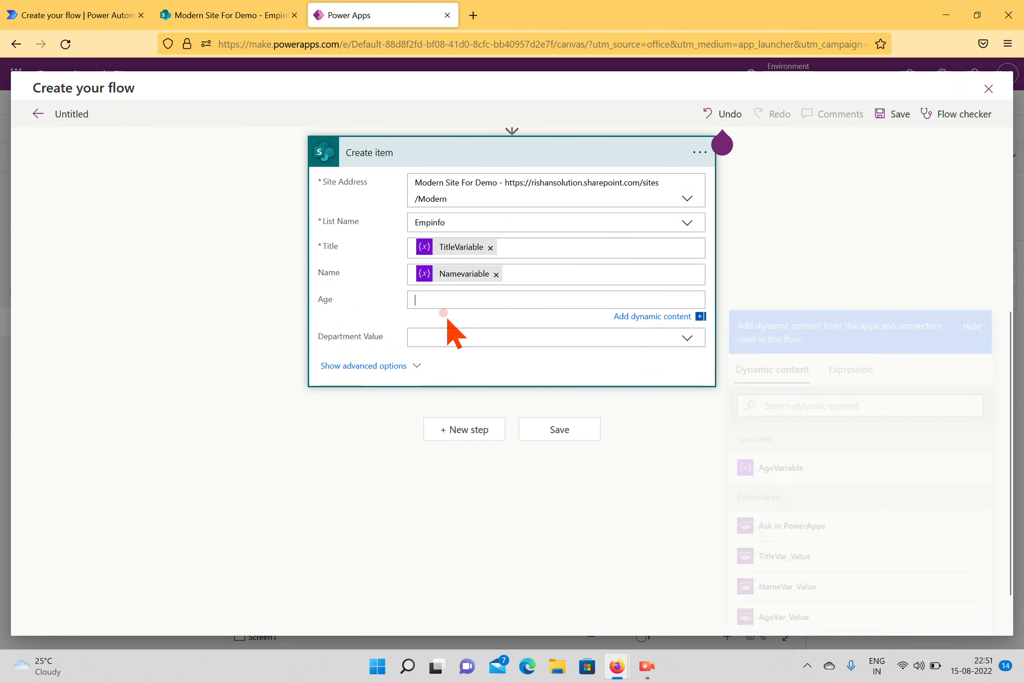
{"action": "left_click", "coordinate": [827, 472]}
Set Create item's Department Value to a custom value holding the Department variable.
{"action": "left_click", "coordinate": [500, 341]}
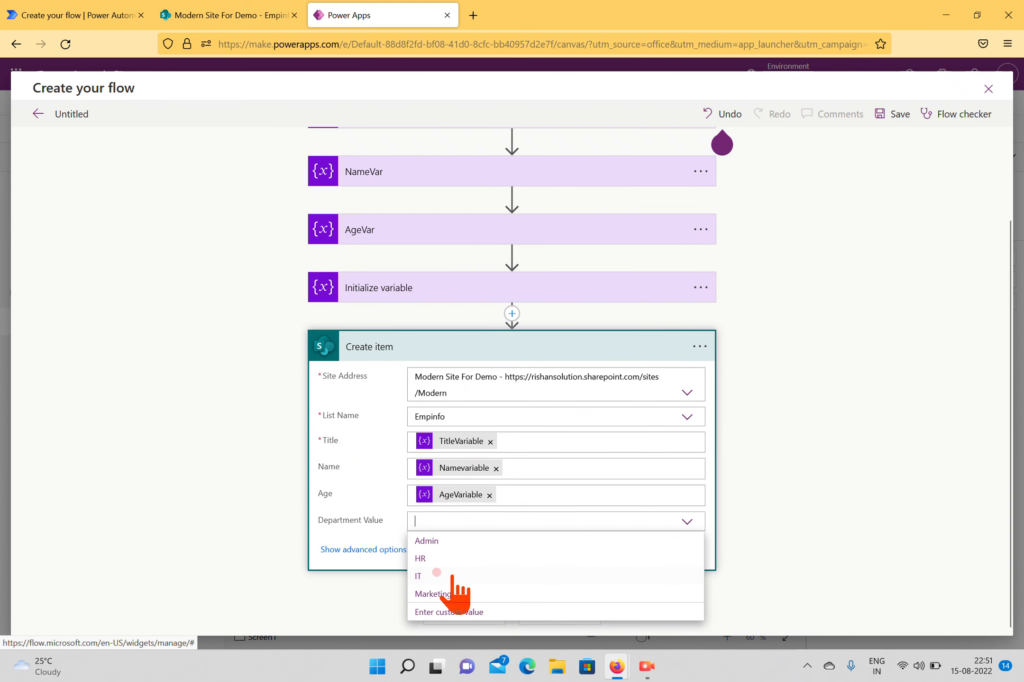
{"action": "left_click", "coordinate": [488, 612]}
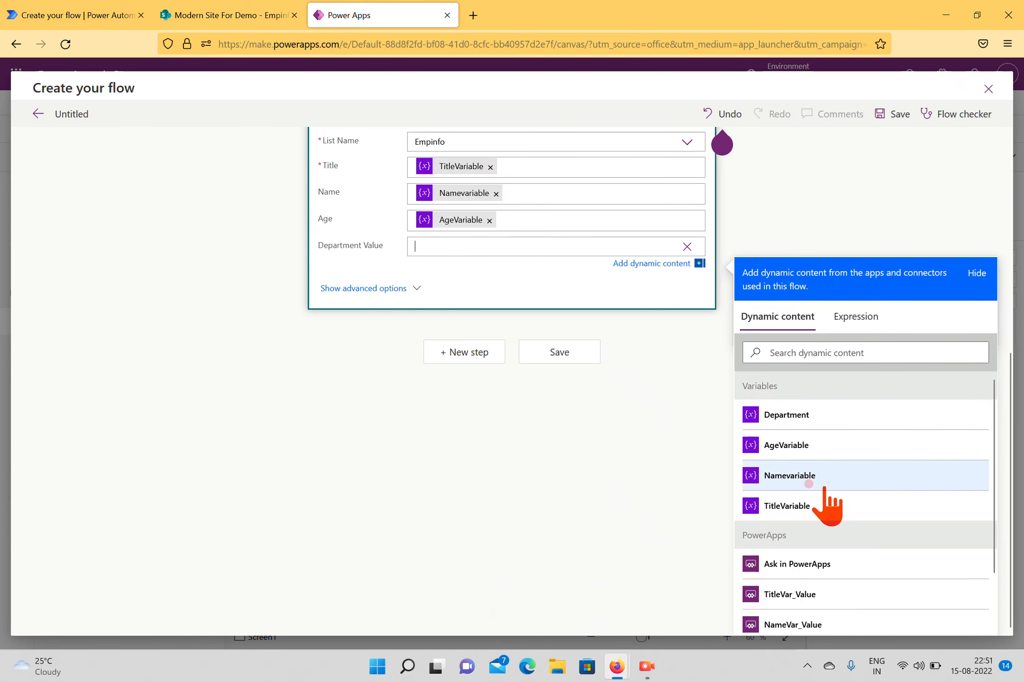
{"action": "left_click", "coordinate": [796, 415]}
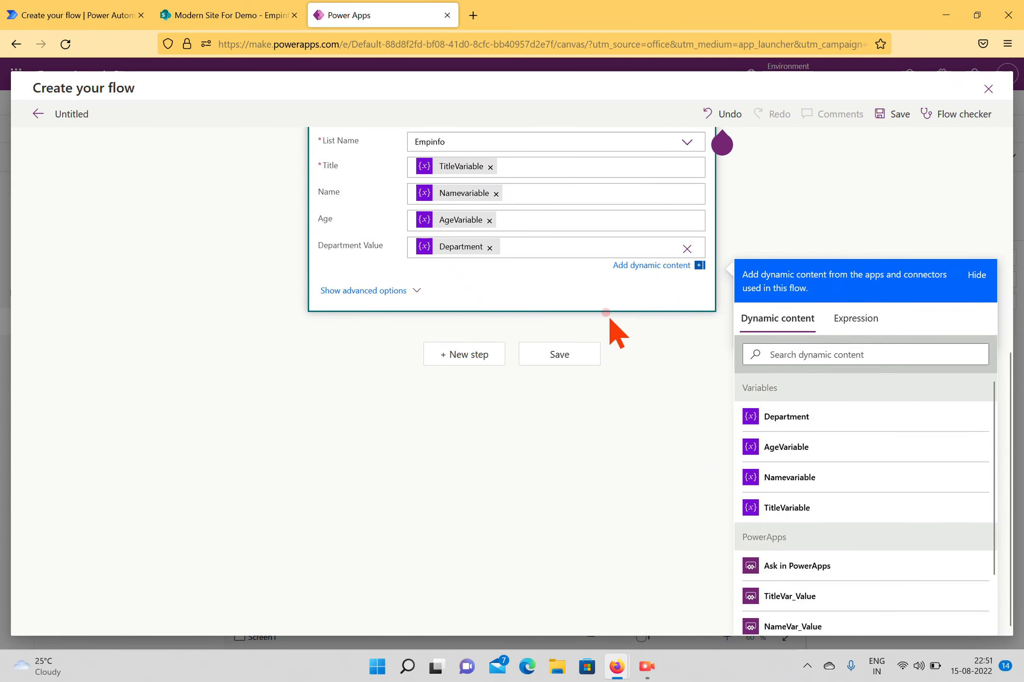
{"action": "left_click", "coordinate": [473, 500]}
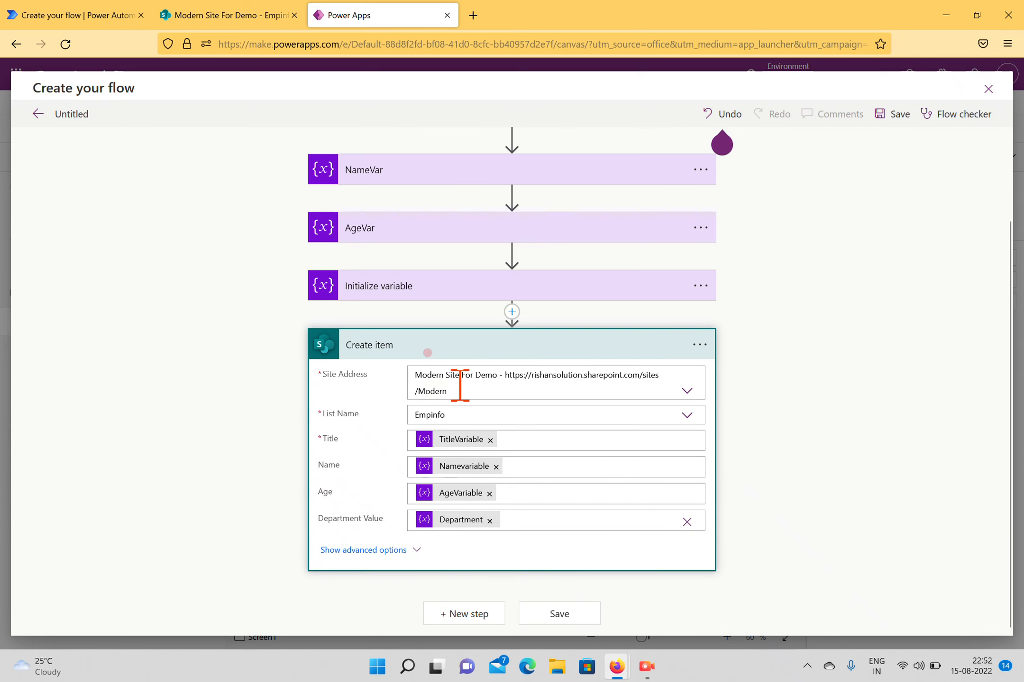
Review the flow's variable actions and Create item mappings, and save the flow.
{"action": "scroll", "coordinate": [834, 418], "scroll_direction": "up", "scroll_amount": 2}
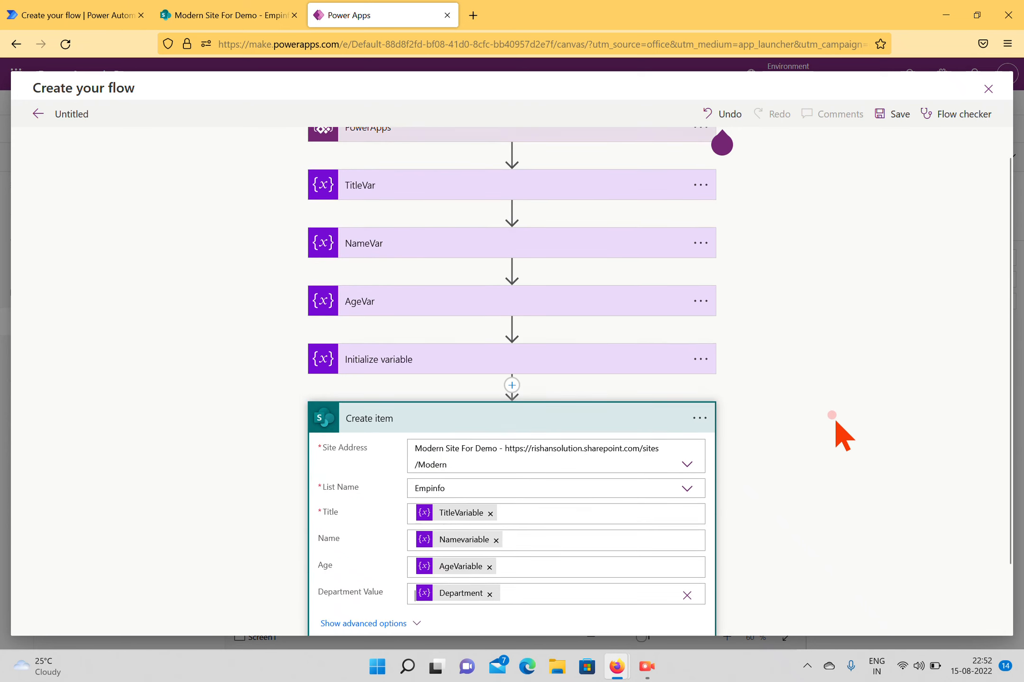
{"action": "scroll", "coordinate": [521, 458], "scroll_direction": "down", "scroll_amount": 1}
{"action": "scroll", "coordinate": [521, 459], "scroll_direction": "down", "scroll_amount": 1}
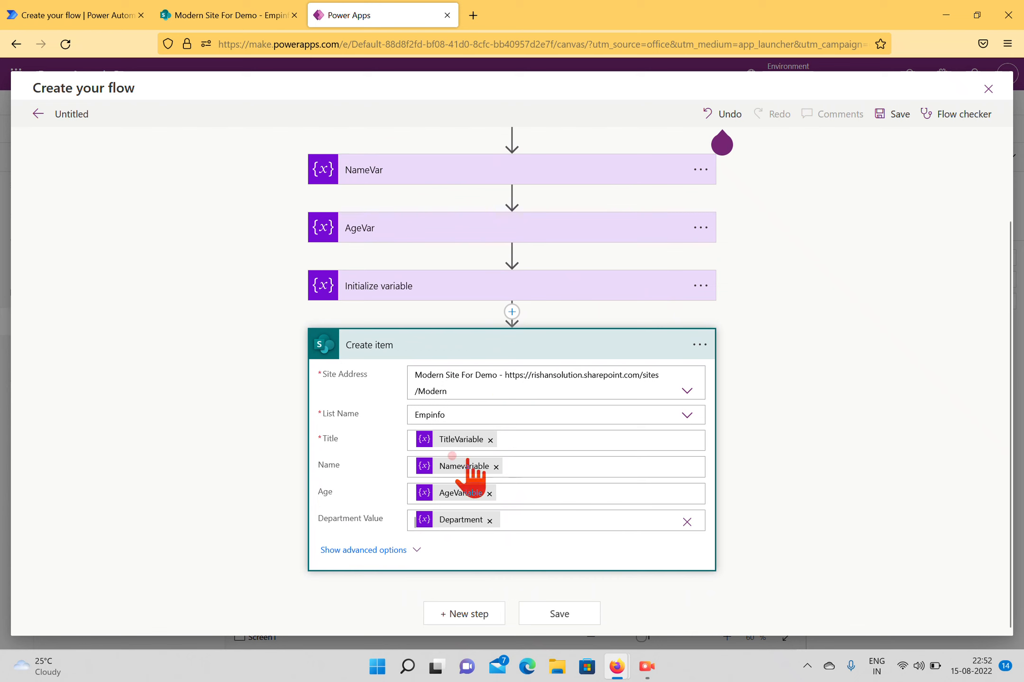
{"action": "scroll", "coordinate": [552, 377], "scroll_direction": "up", "scroll_amount": 2}
{"action": "left_click", "coordinate": [901, 113]}
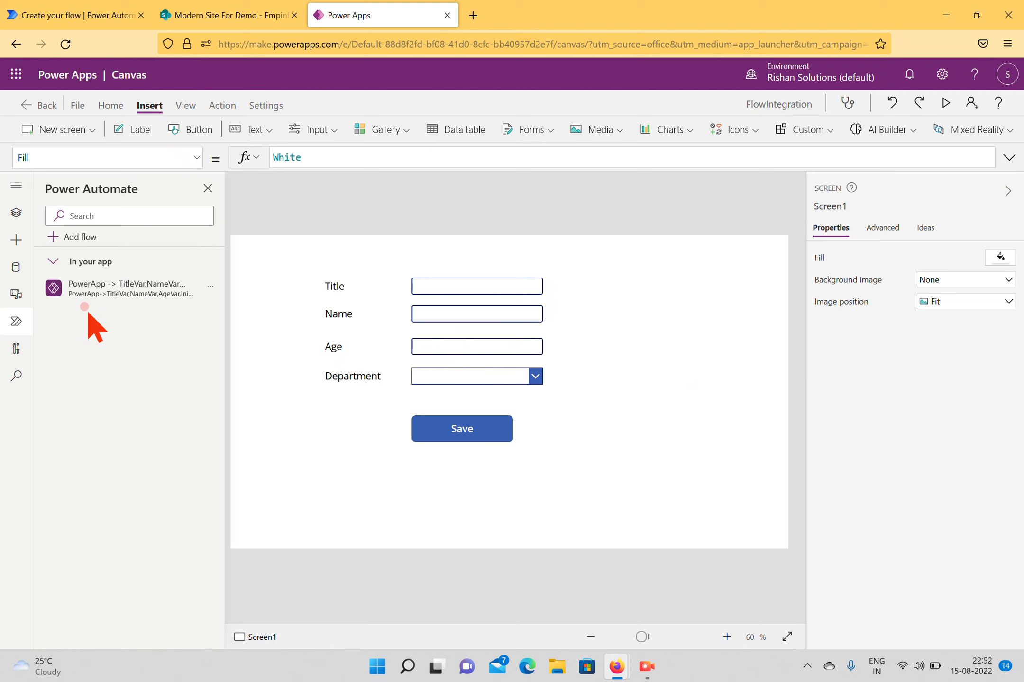
View the saved flow's details in the app's flow list and open its options.
{"action": "left_click", "coordinate": [122, 284]}
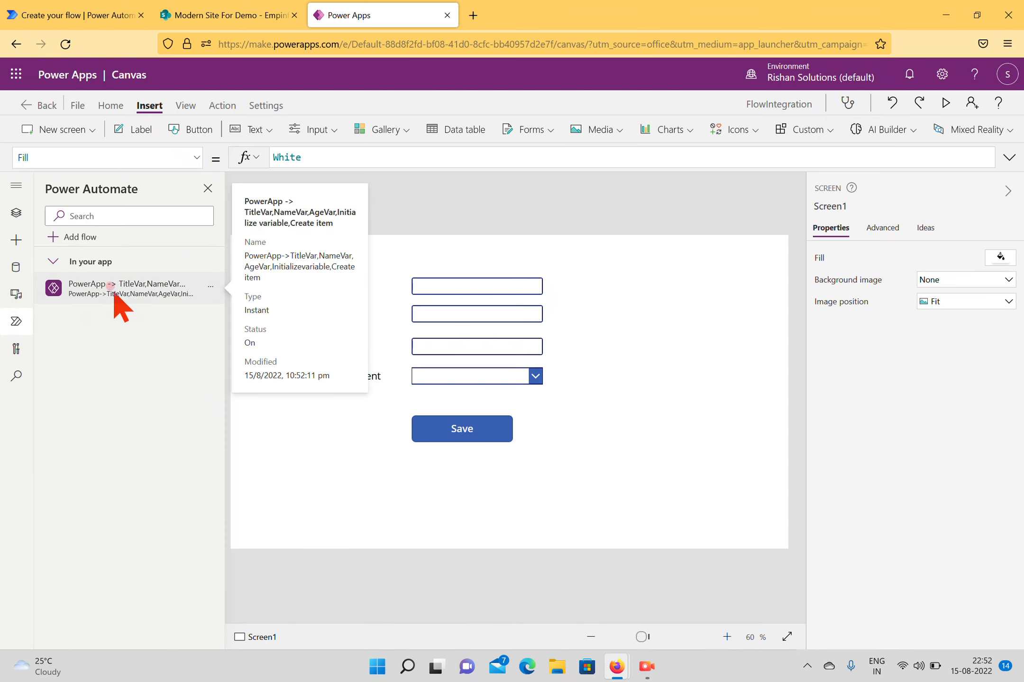
{"action": "left_click", "coordinate": [211, 287]}
{"action": "left_click", "coordinate": [238, 312]}
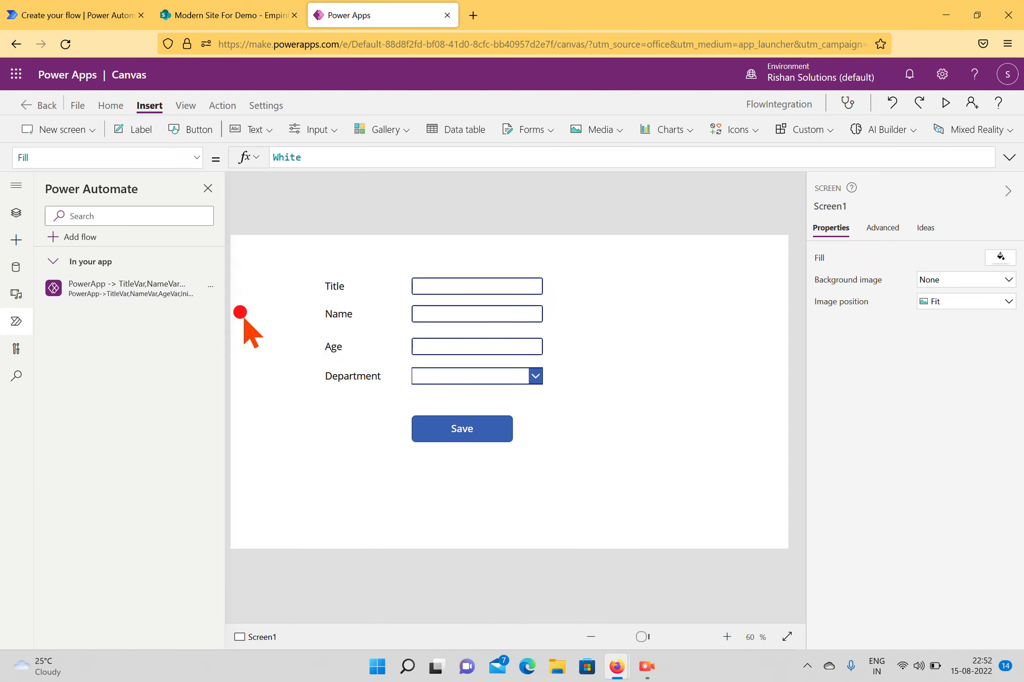